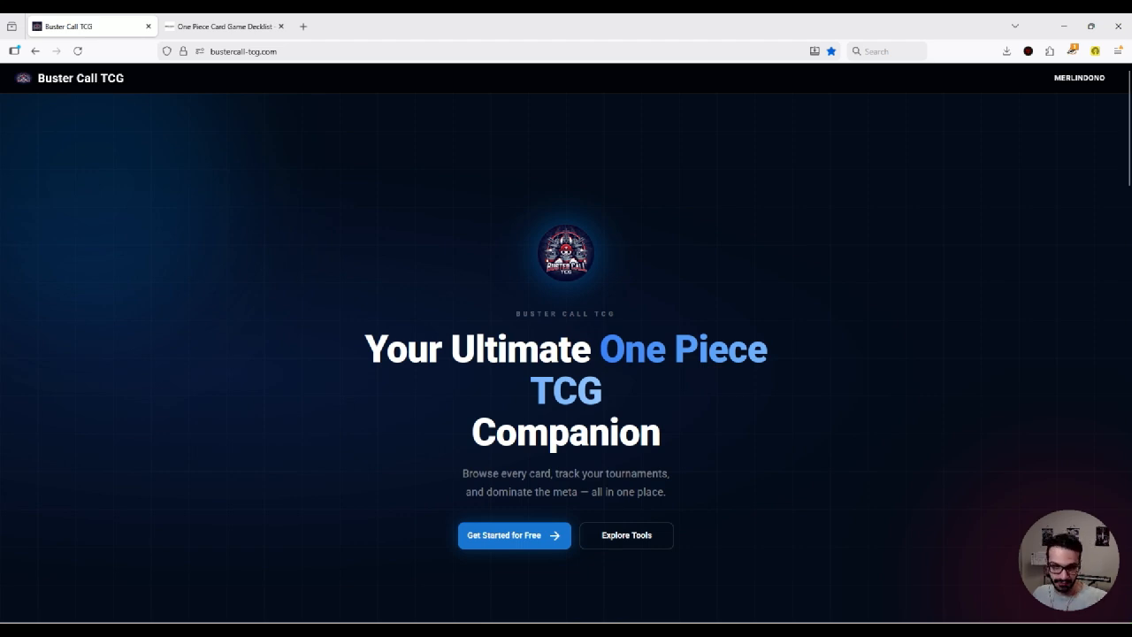
Step: Open the Deck Builder tool from the Buster Call TCG home page's toolkit
{"action": "scroll", "coordinate": [566, 353], "scroll_direction": "down", "scroll_amount": 6}
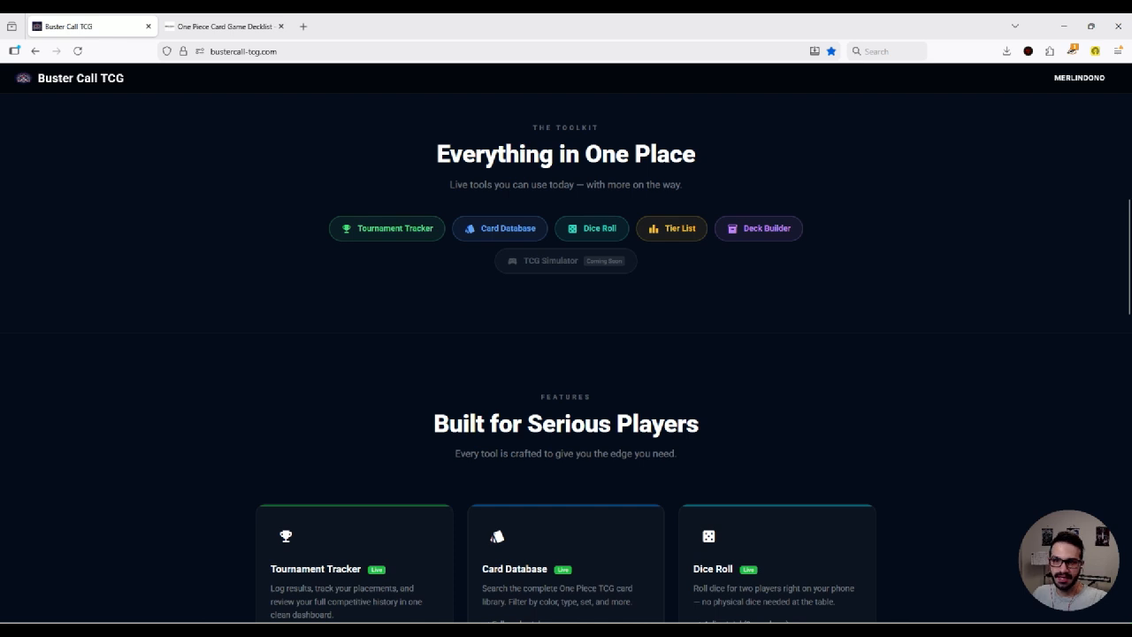
{"action": "left_click", "coordinate": [759, 228]}
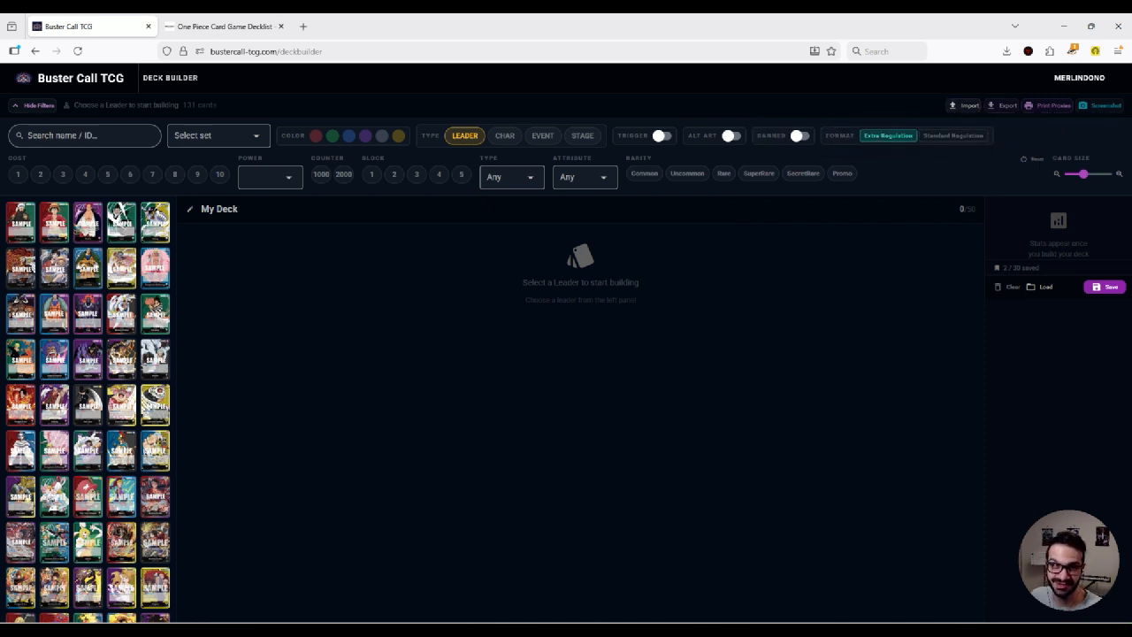
Step: Switch to the One Piece Top Decks site and open the 1st Place op15krieg deck from the Japan OP15 Adventure on Kami's Island decklists
{"action": "left_click", "coordinate": [225, 26]}
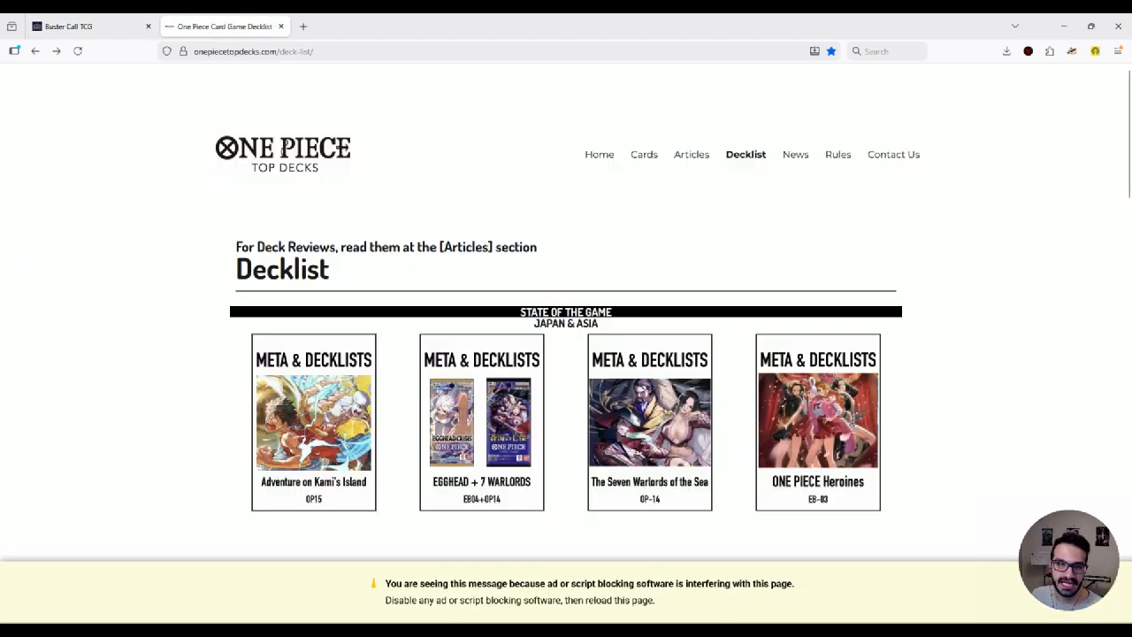
{"action": "scroll", "coordinate": [314, 416], "scroll_direction": "down", "scroll_amount": 3}
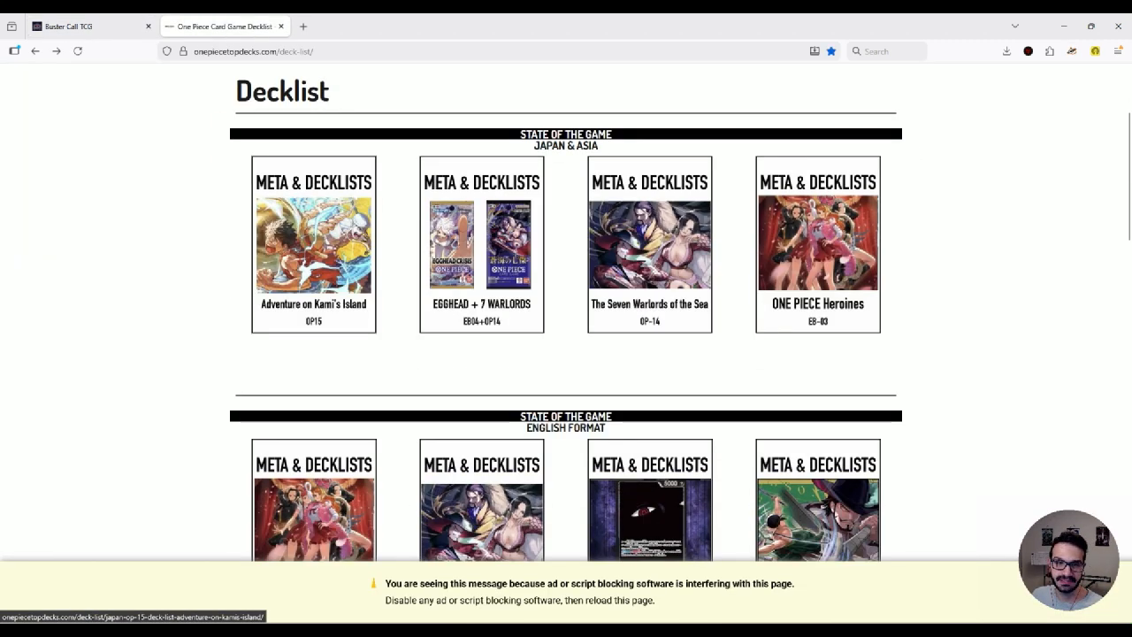
{"action": "scroll", "coordinate": [314, 415], "scroll_direction": "up", "scroll_amount": 1}
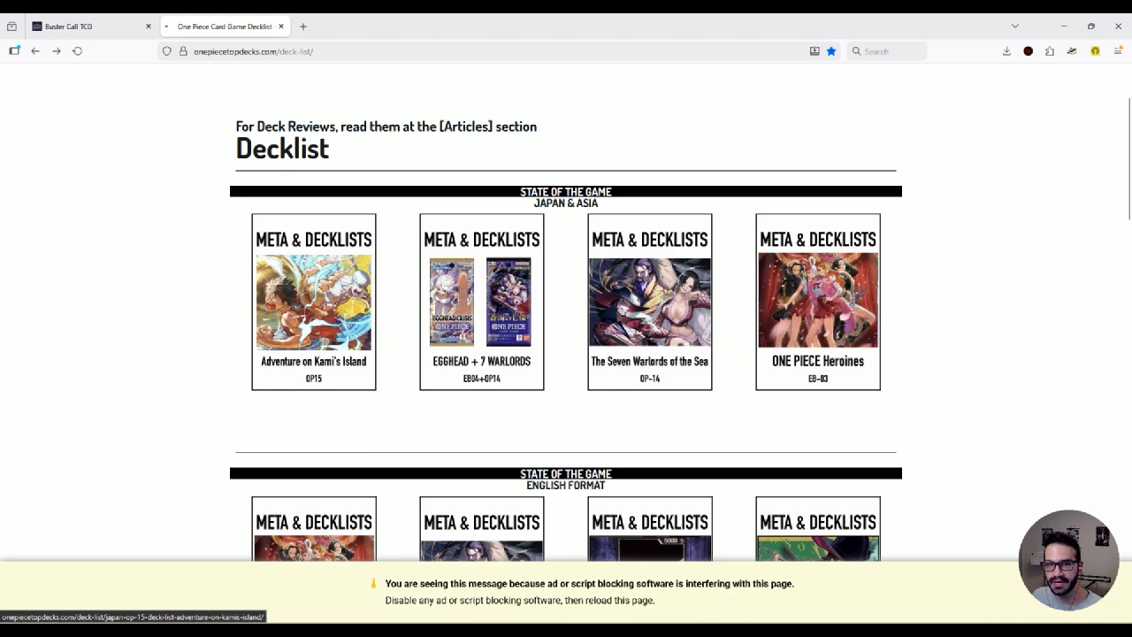
{"action": "left_click", "coordinate": [314, 300]}
{"action": "scroll", "coordinate": [566, 354], "scroll_direction": "down", "scroll_amount": 7}
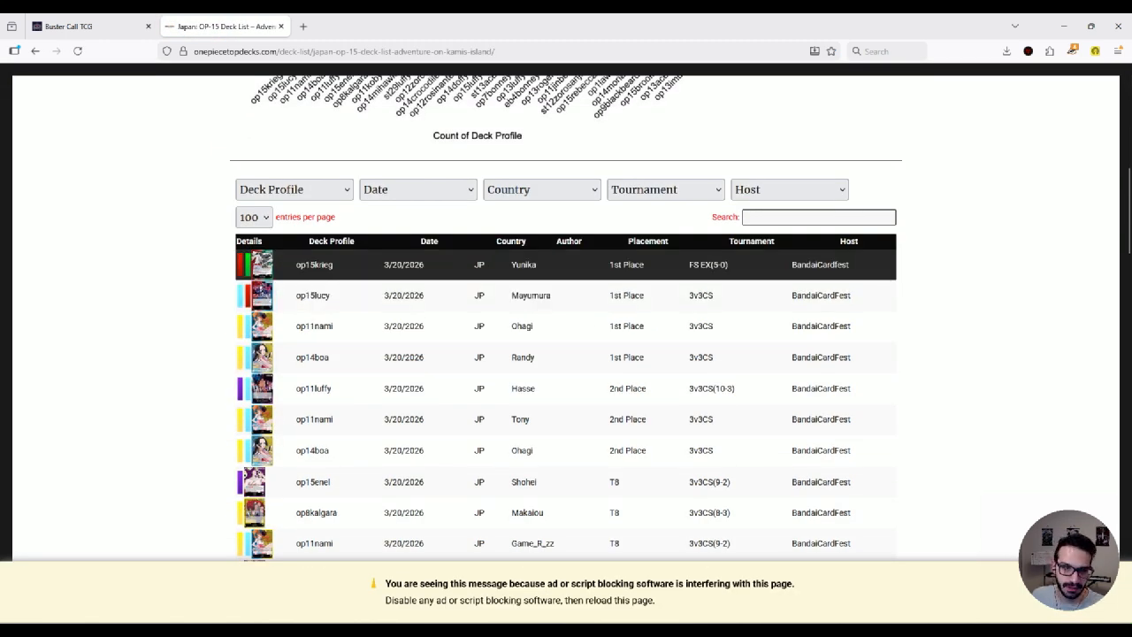
{"action": "left_click", "coordinate": [314, 265]}
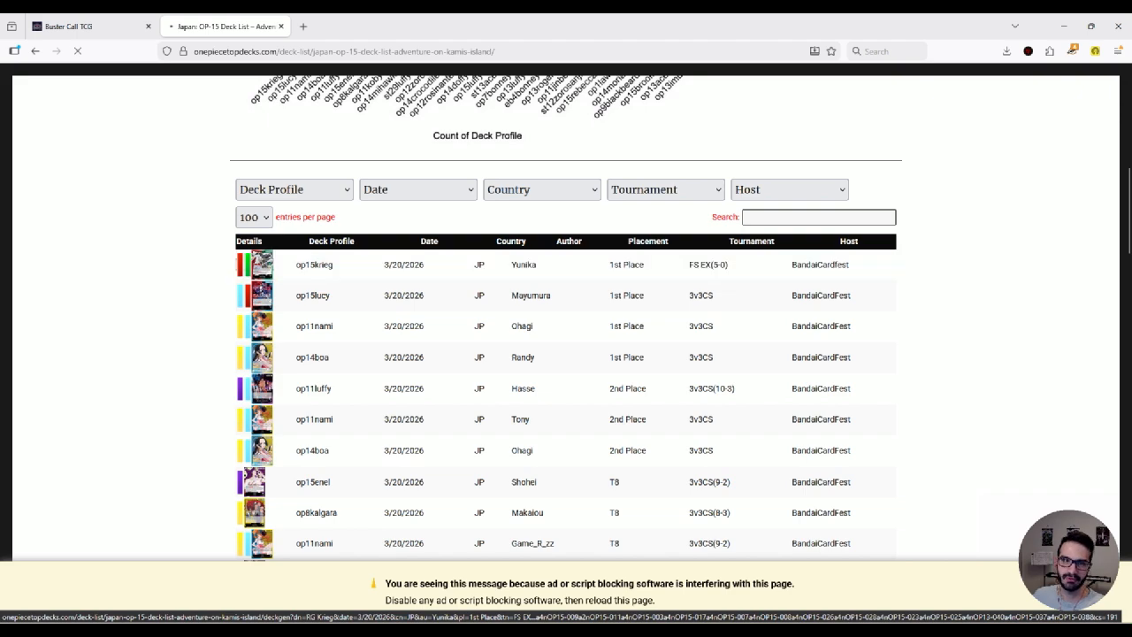
Step: Copy the RG Krieg deck's full text decklist, from 1xOP15-001 through 4xOP15-038
{"action": "scroll", "coordinate": [281, 152], "scroll_direction": "down", "scroll_amount": 7}
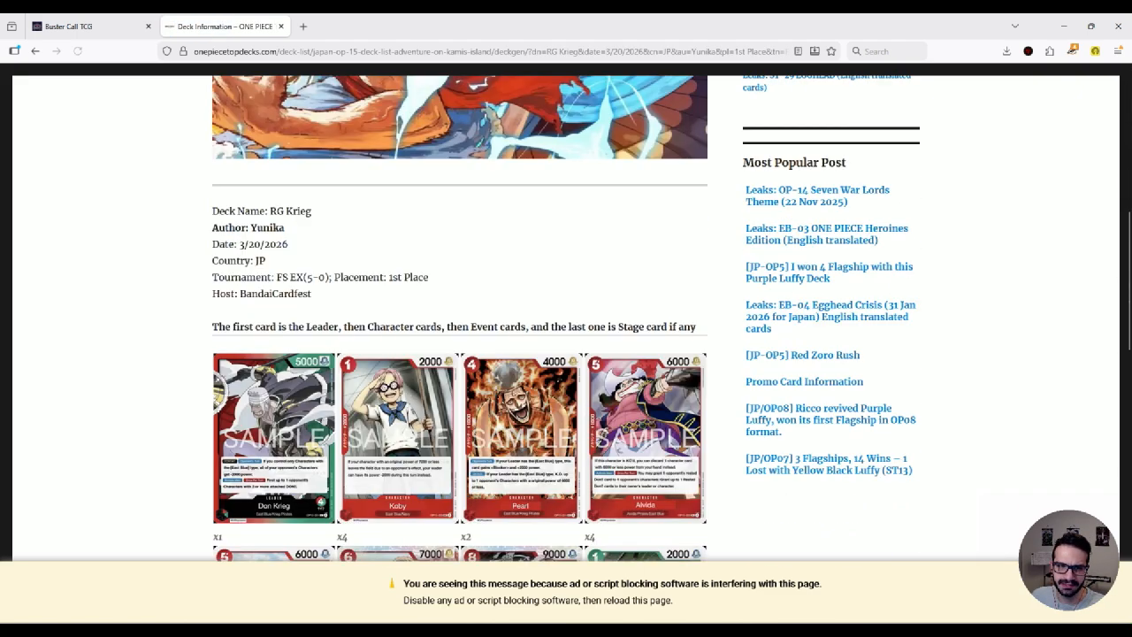
{"action": "scroll", "coordinate": [460, 318], "scroll_direction": "down", "scroll_amount": 4}
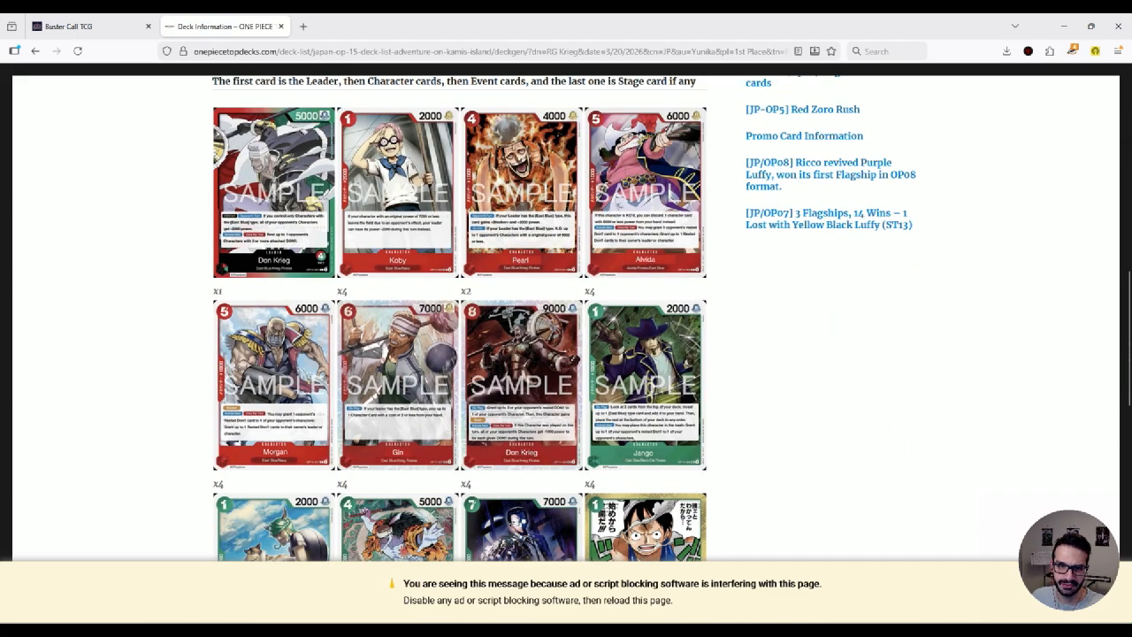
{"action": "scroll", "coordinate": [459, 318], "scroll_direction": "down", "scroll_amount": 2}
{"action": "scroll", "coordinate": [460, 319], "scroll_direction": "up", "scroll_amount": 2}
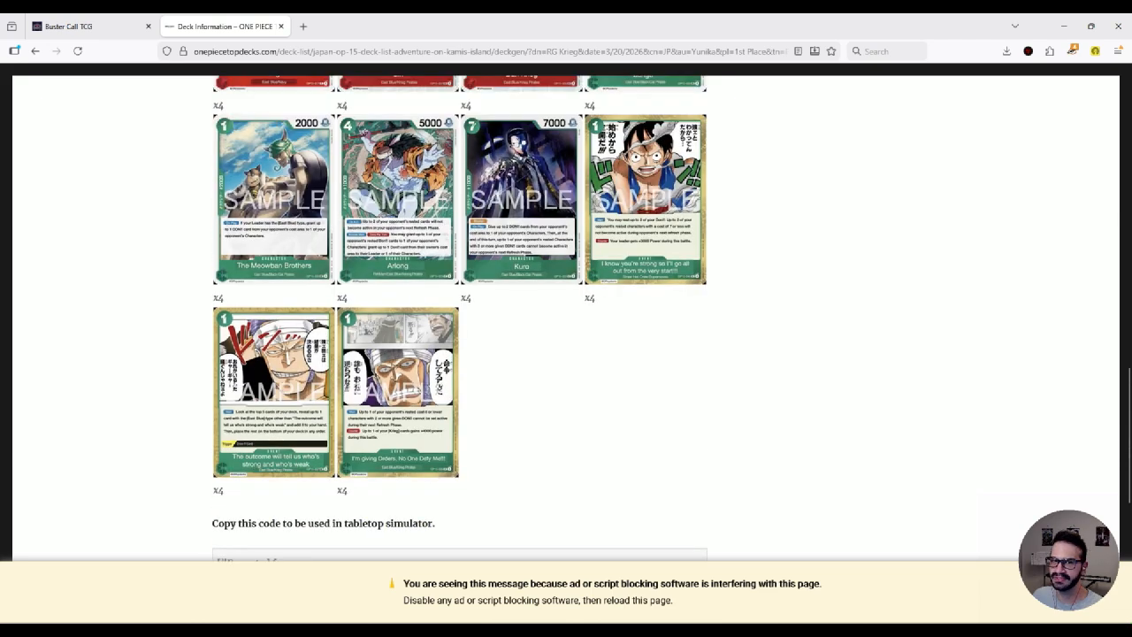
{"action": "scroll", "coordinate": [460, 319], "scroll_direction": "up", "scroll_amount": 2}
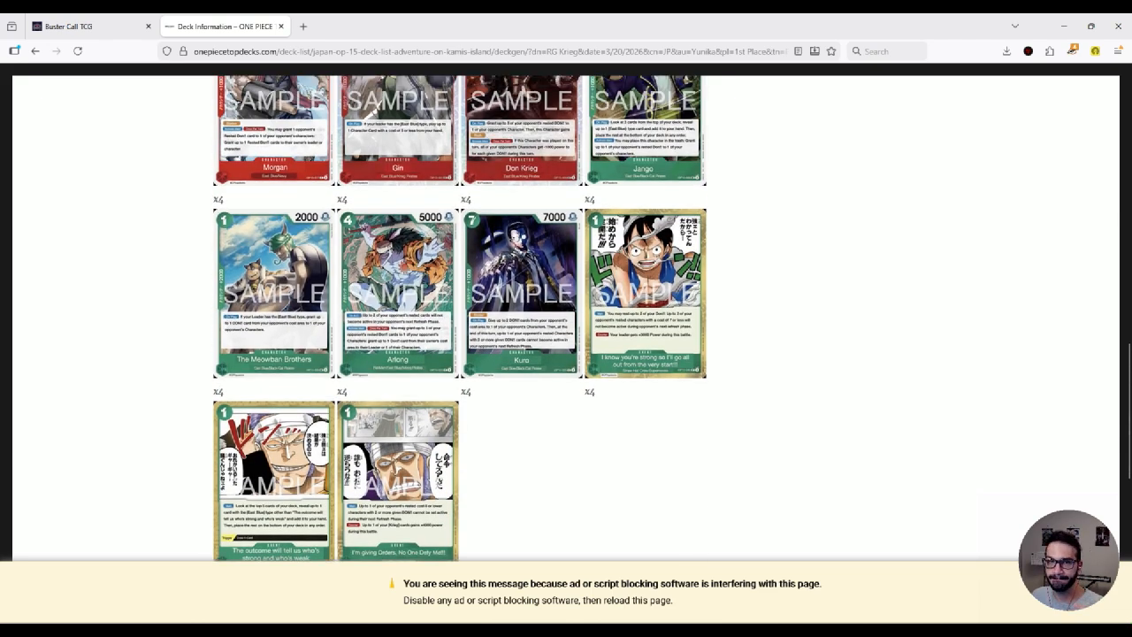
{"action": "scroll", "coordinate": [460, 318], "scroll_direction": "down", "scroll_amount": 8}
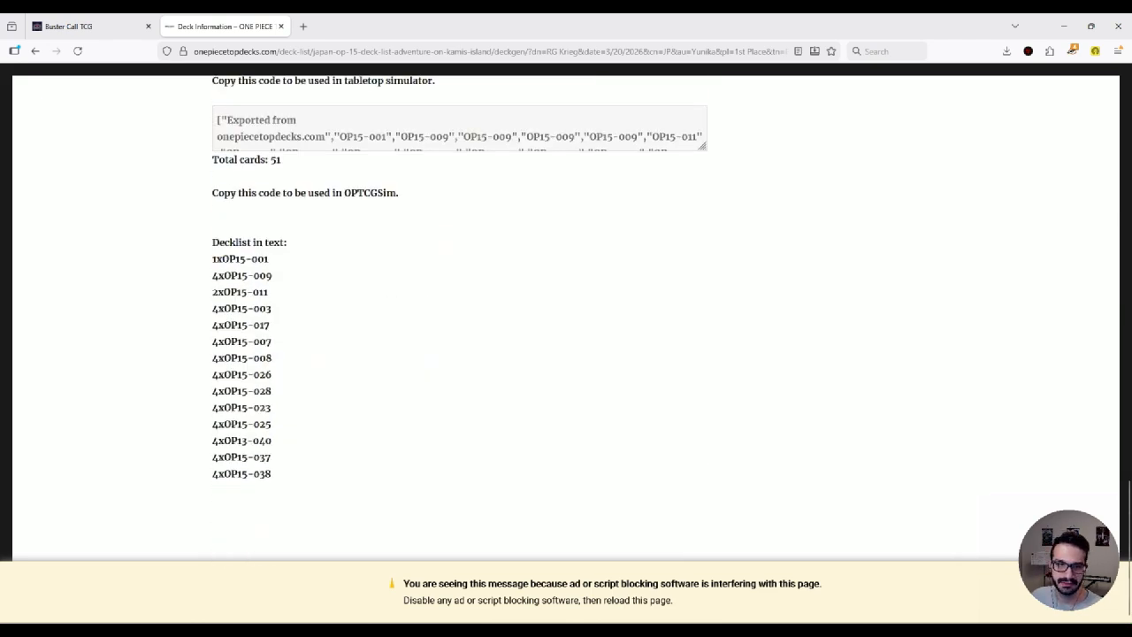
{"action": "left_click_drag", "start_coordinate": [272, 474], "coordinate": [212, 260]}
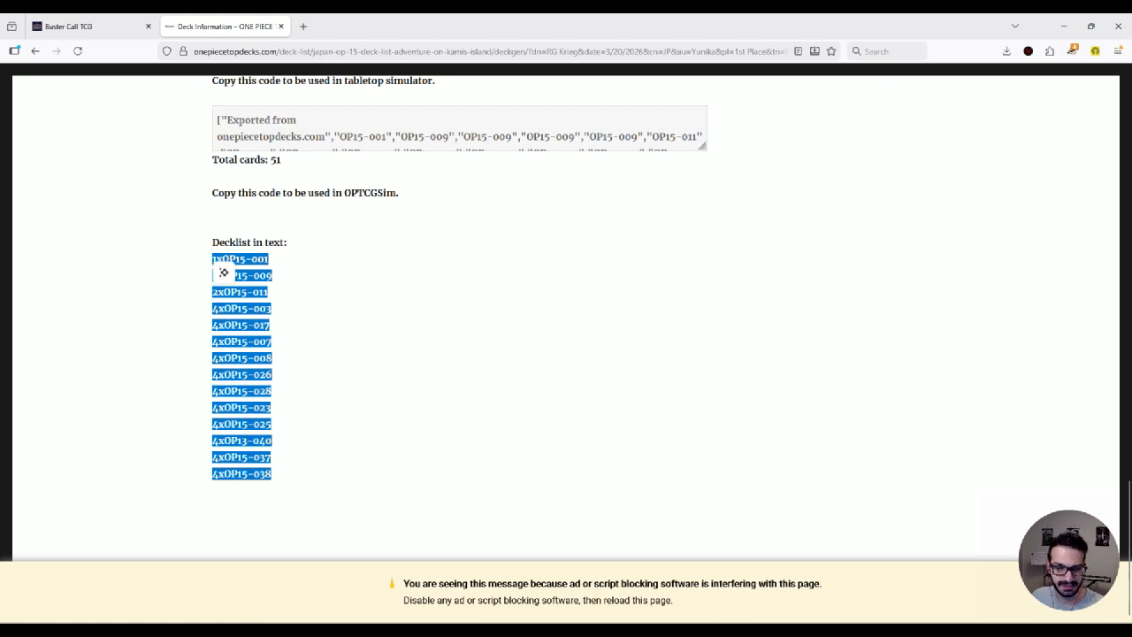
{"action": "scroll", "coordinate": [223, 273], "scroll_direction": "up", "scroll_amount": 5}
Step: Return to the Buster Call TCG deck builder and import the copied decklist from the clipboard
{"action": "left_click", "coordinate": [68, 26]}
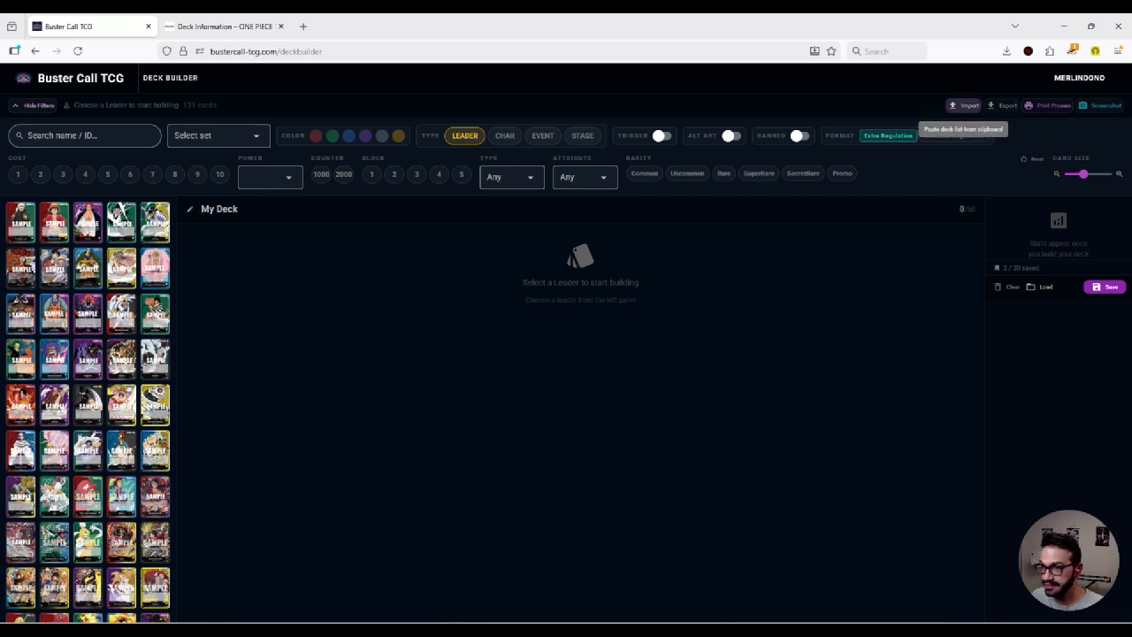
{"action": "left_click", "coordinate": [964, 105]}
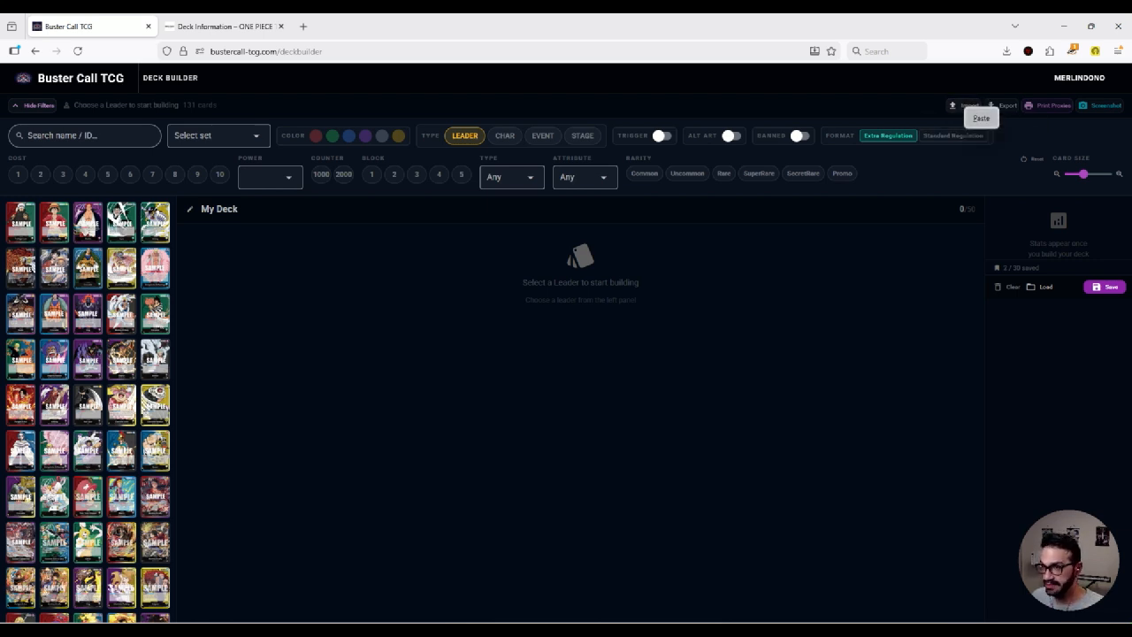
{"action": "left_click", "coordinate": [981, 117]}
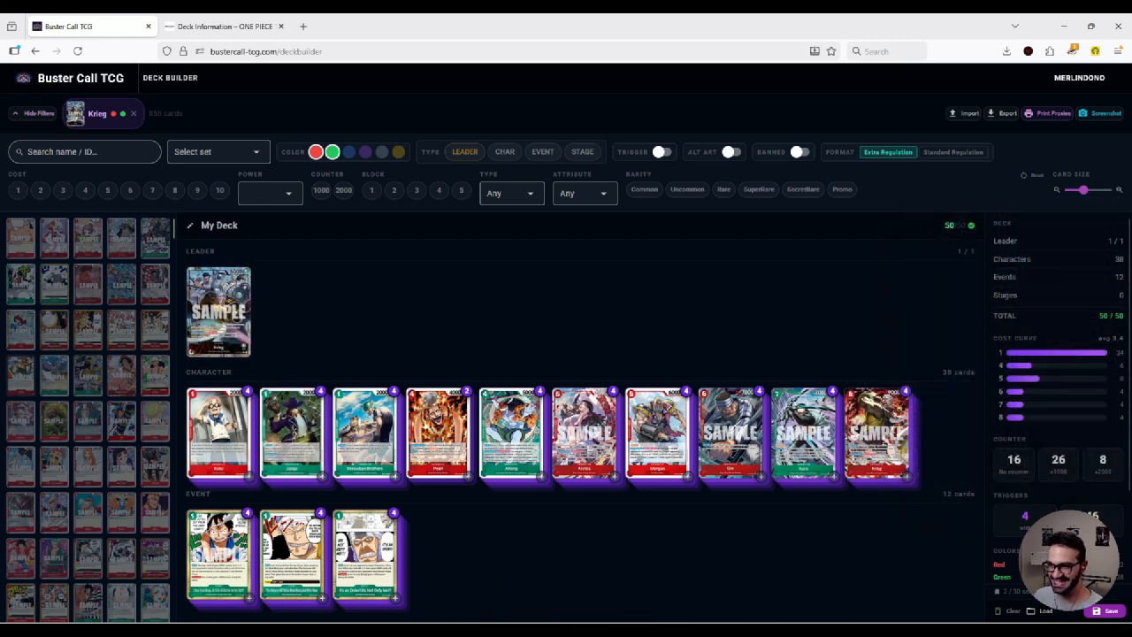
{"action": "mouse_move", "coordinate": [1070, 557]}
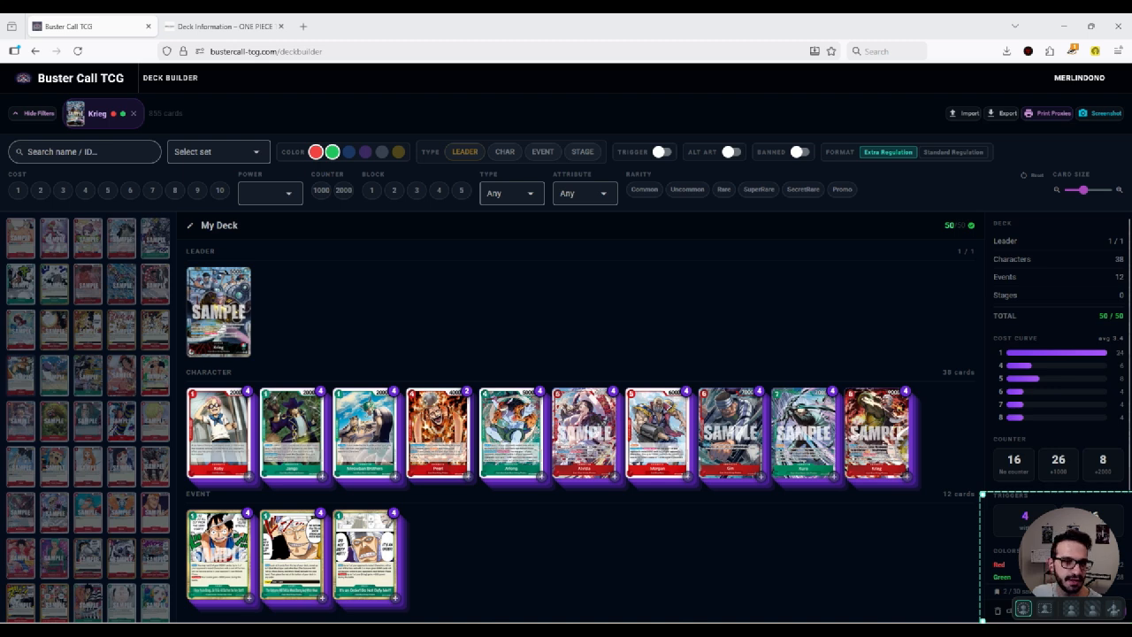
{"action": "left_click_drag", "start_coordinate": [1070, 557], "coordinate": [63, 557]}
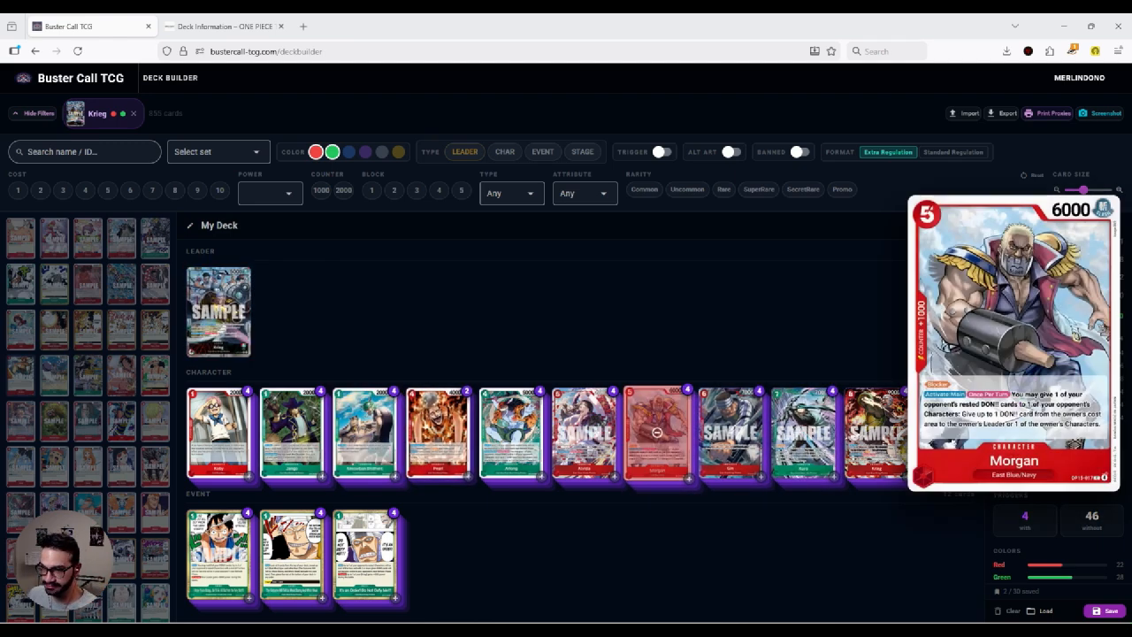
{"action": "mouse_move", "coordinate": [217, 311]}
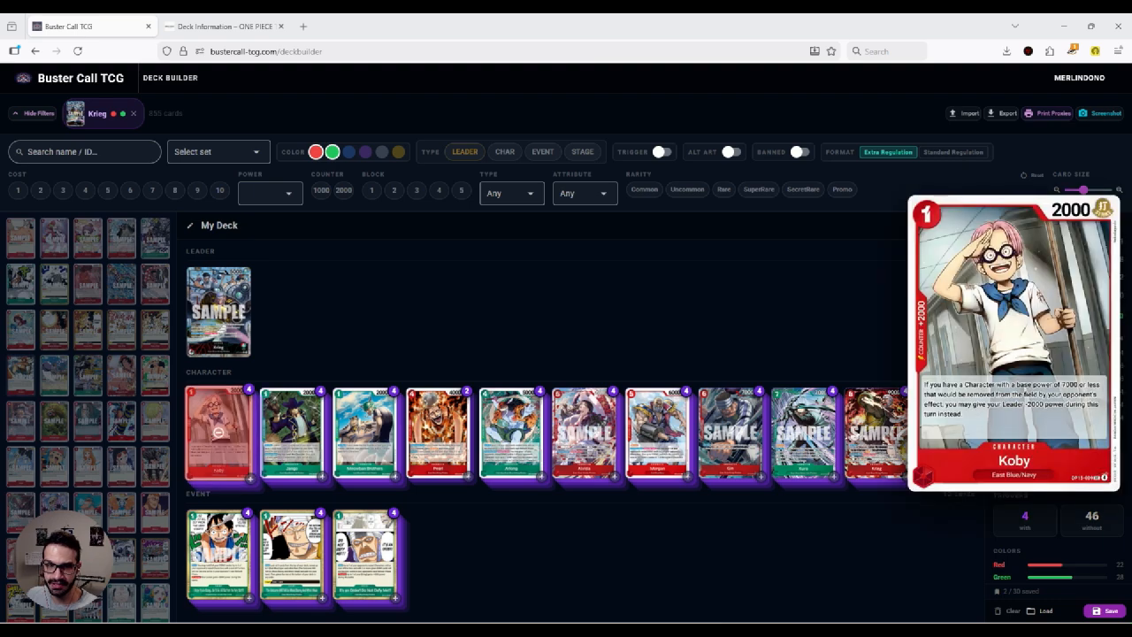
{"action": "mouse_move", "coordinate": [802, 432]}
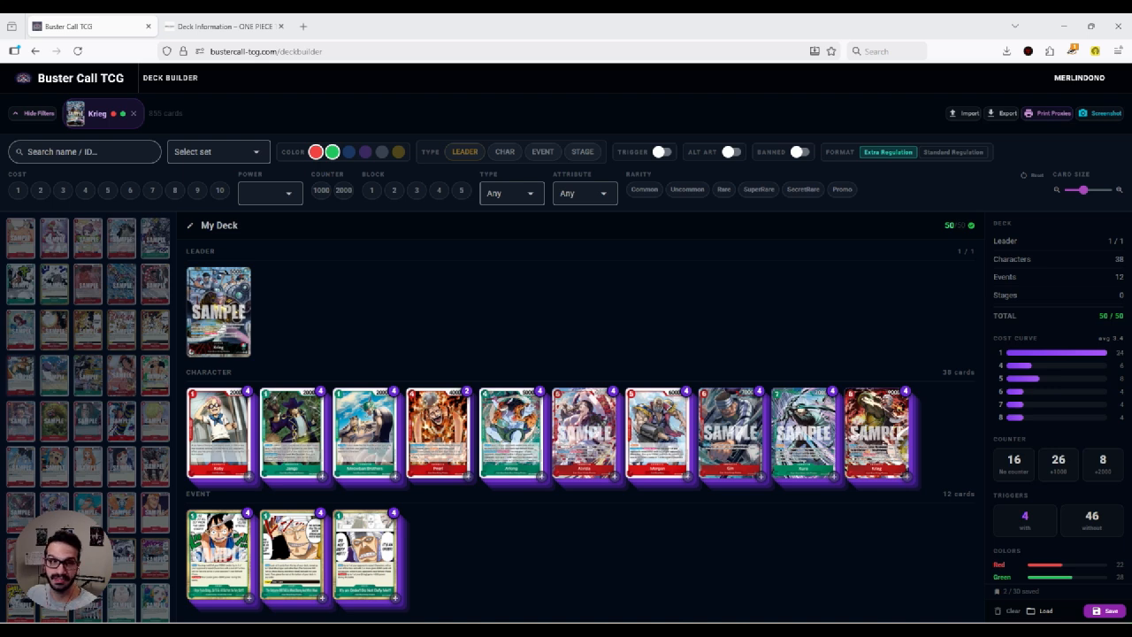
Step: Rename the imported deck from its default name to DonKrieg1
{"action": "left_click_drag", "start_coordinate": [237, 224], "coordinate": [209, 225]}
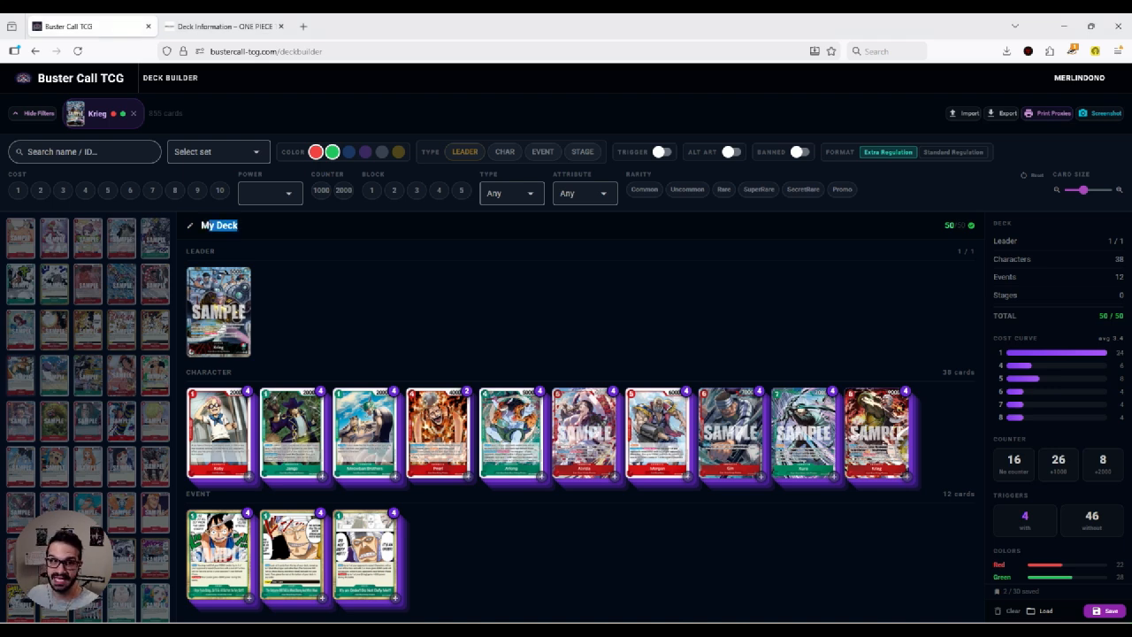
{"action": "key", "text": "BackSpace"}
{"action": "key", "text": "BackSpace"}
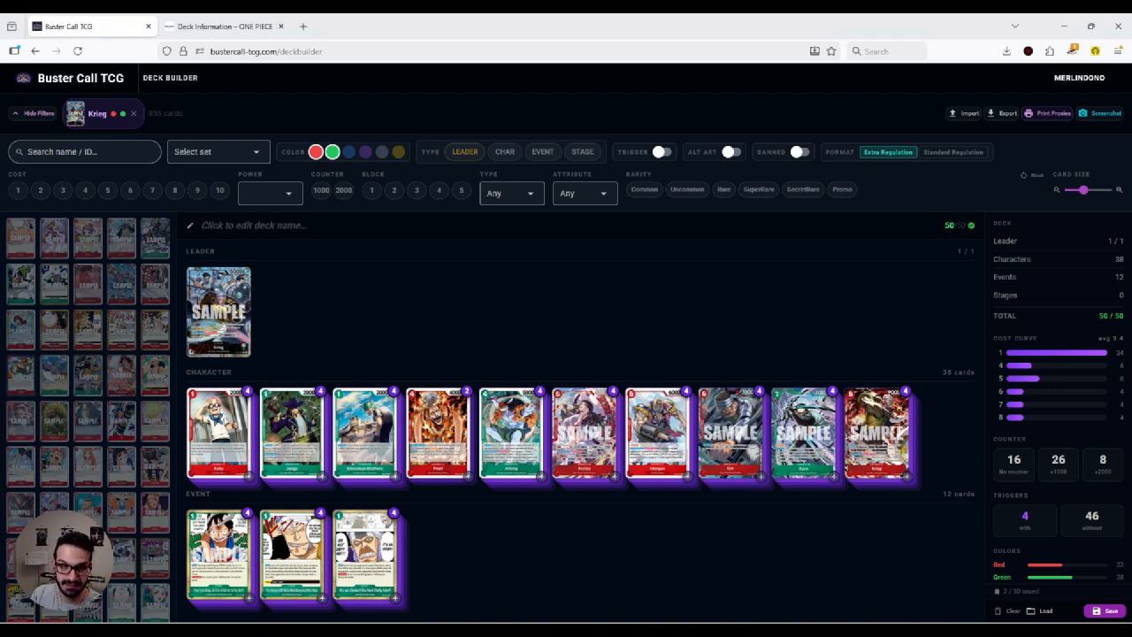
{"action": "type", "text": "DOnK"}
{"action": "key", "text": "BackSpace"}
{"action": "key", "text": "BackSpace"}
{"action": "key", "text": "BackSpace"}
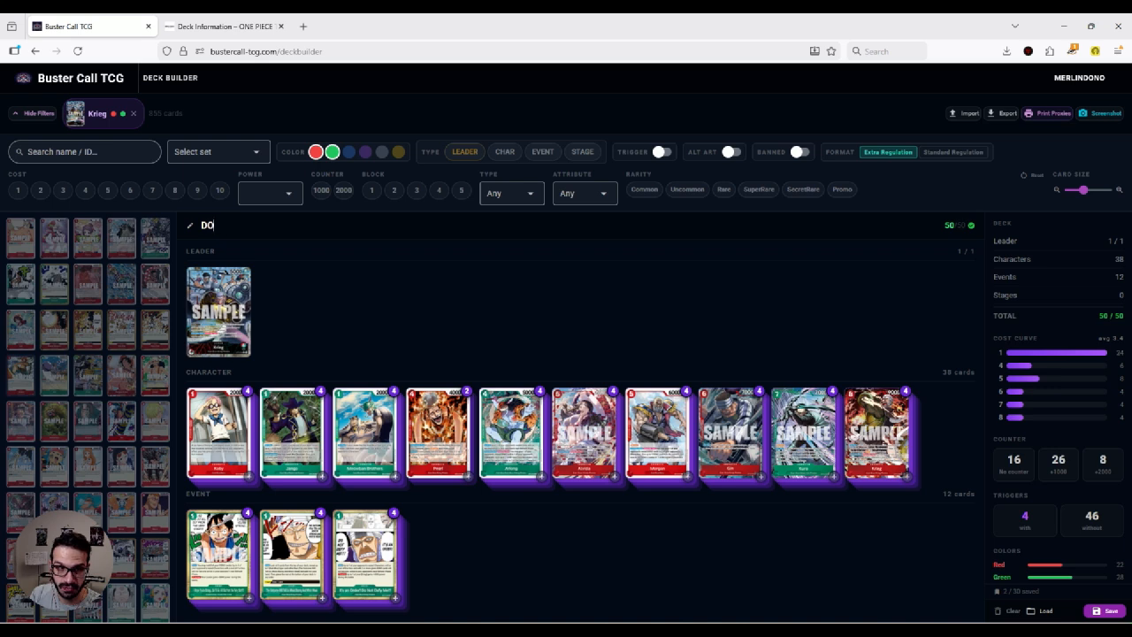
{"action": "type", "text": "onKrieg"}
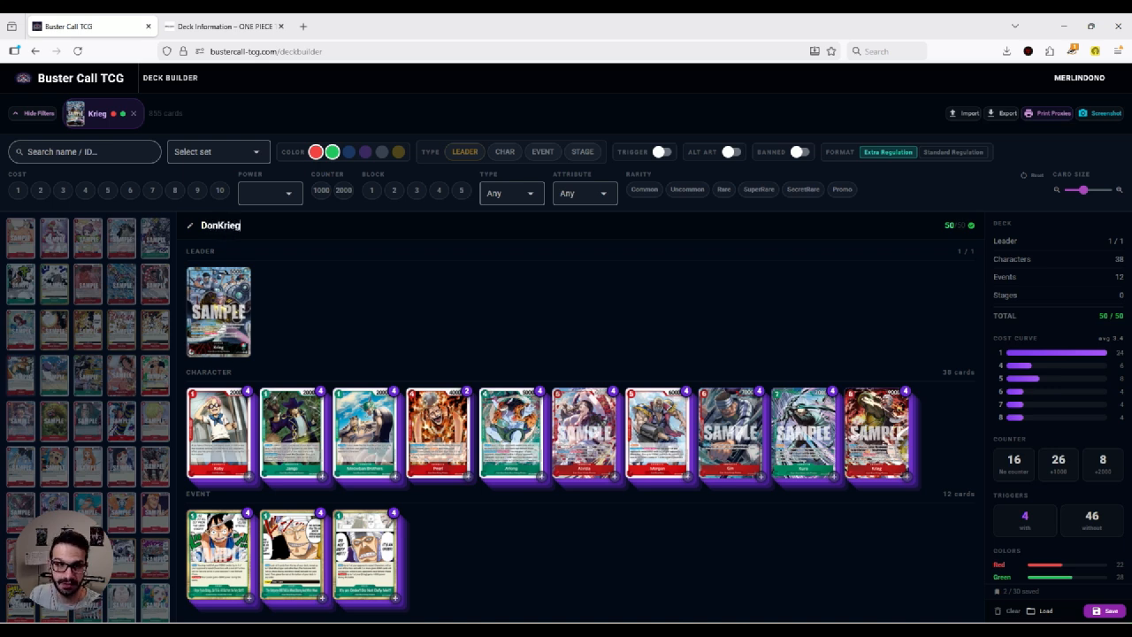
{"action": "type", "text": "1"}
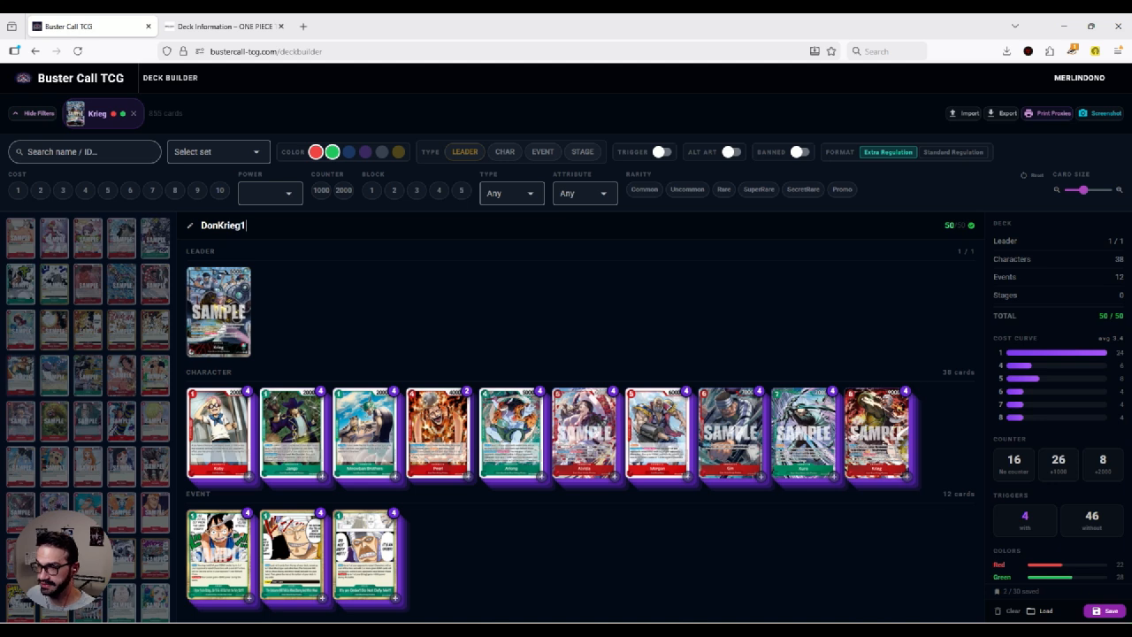
Step: Examine the deck's statistics, including card type counts, cost curve, counters, triggers, colors and types
{"action": "mouse_move", "coordinate": [510, 432]}
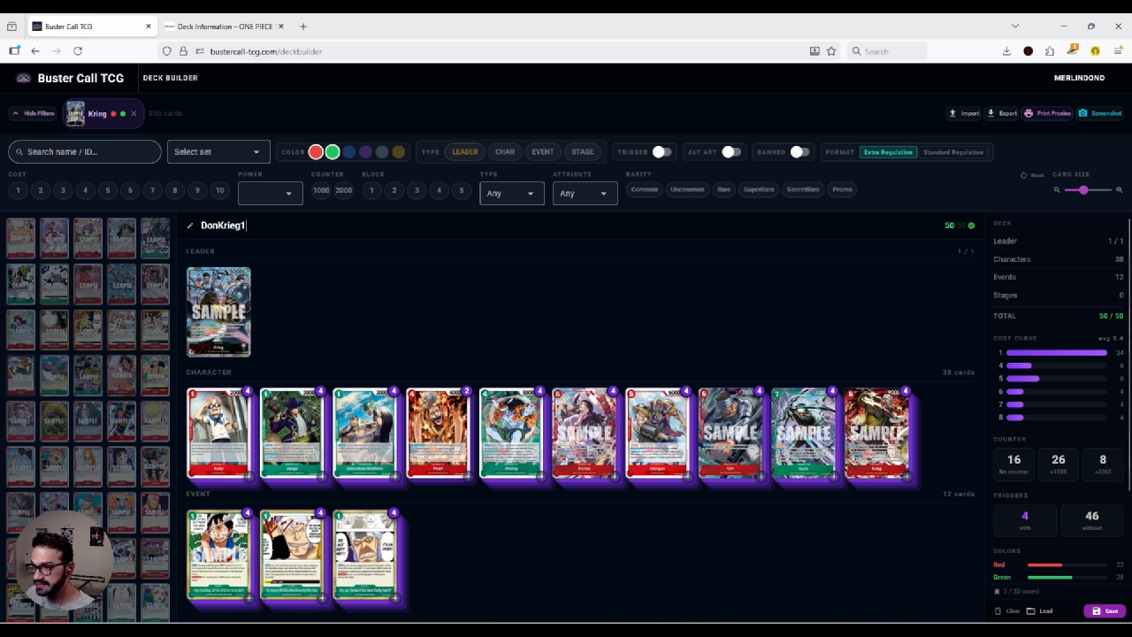
{"action": "double_click", "coordinate": [1107, 258]}
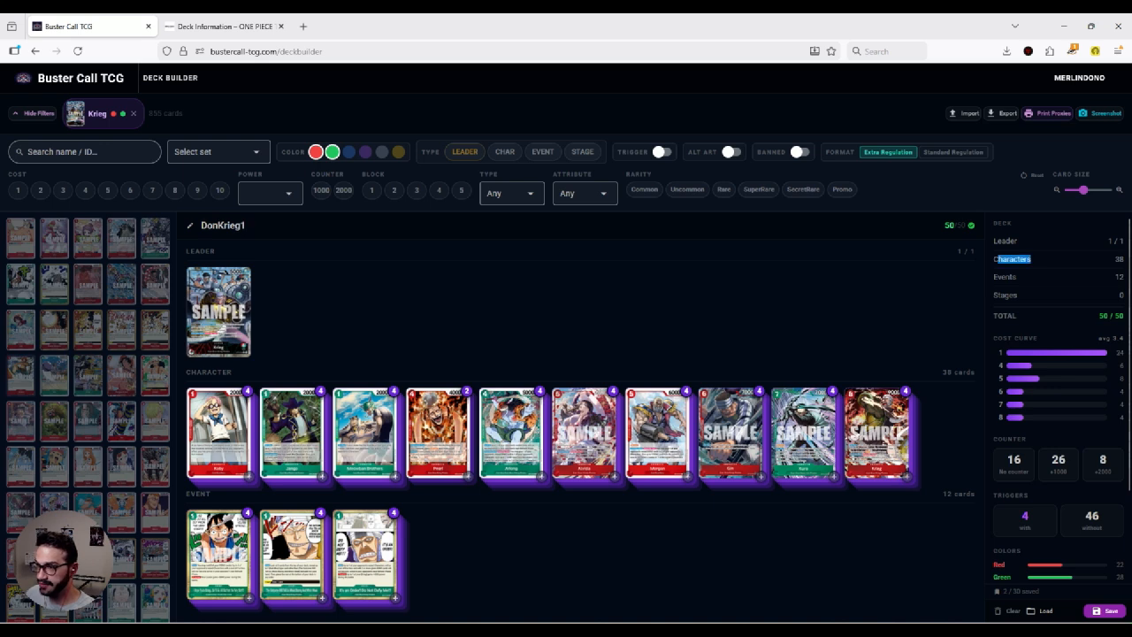
{"action": "double_click", "coordinate": [1065, 276]}
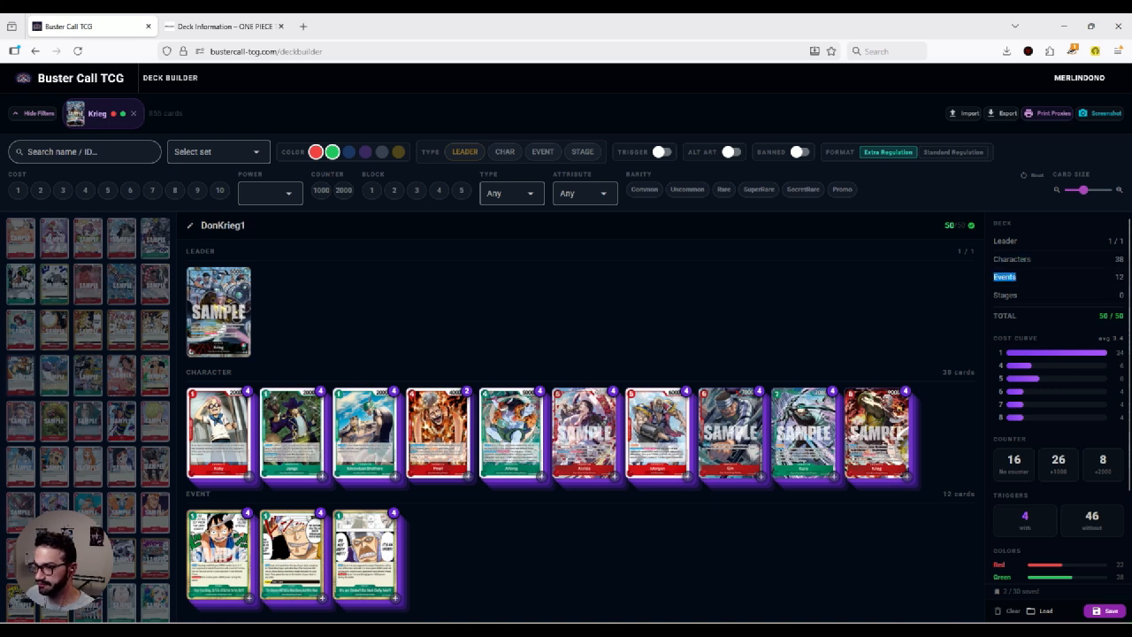
{"action": "left_click", "coordinate": [1064, 277]}
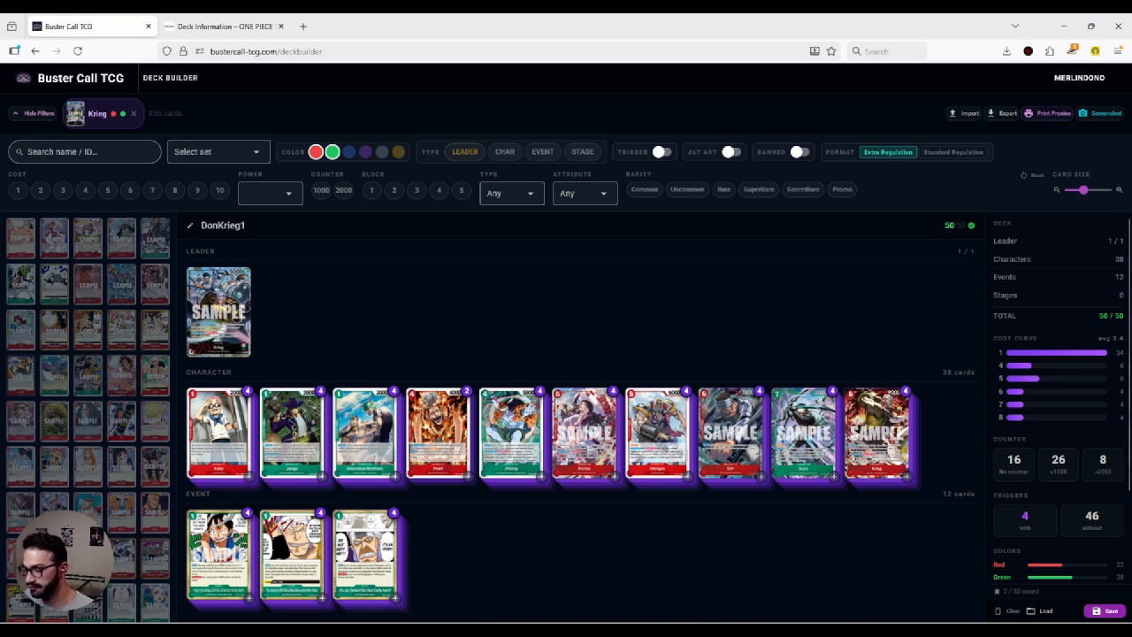
{"action": "scroll", "coordinate": [1056, 416], "scroll_direction": "down", "scroll_amount": 2}
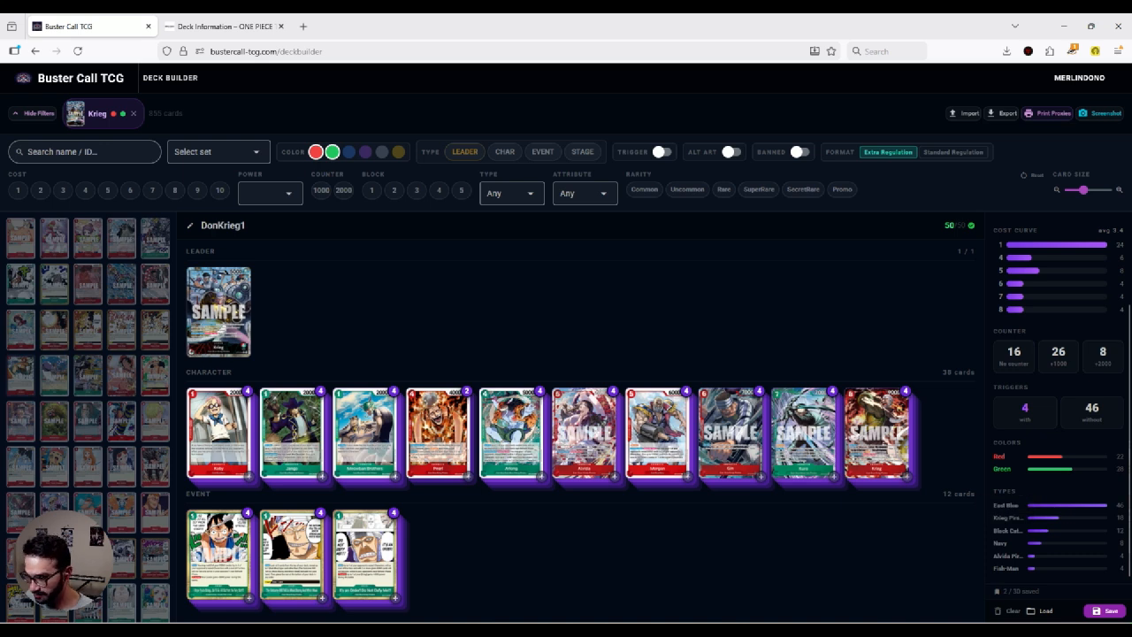
{"action": "scroll", "coordinate": [1056, 398], "scroll_direction": "up", "scroll_amount": 2}
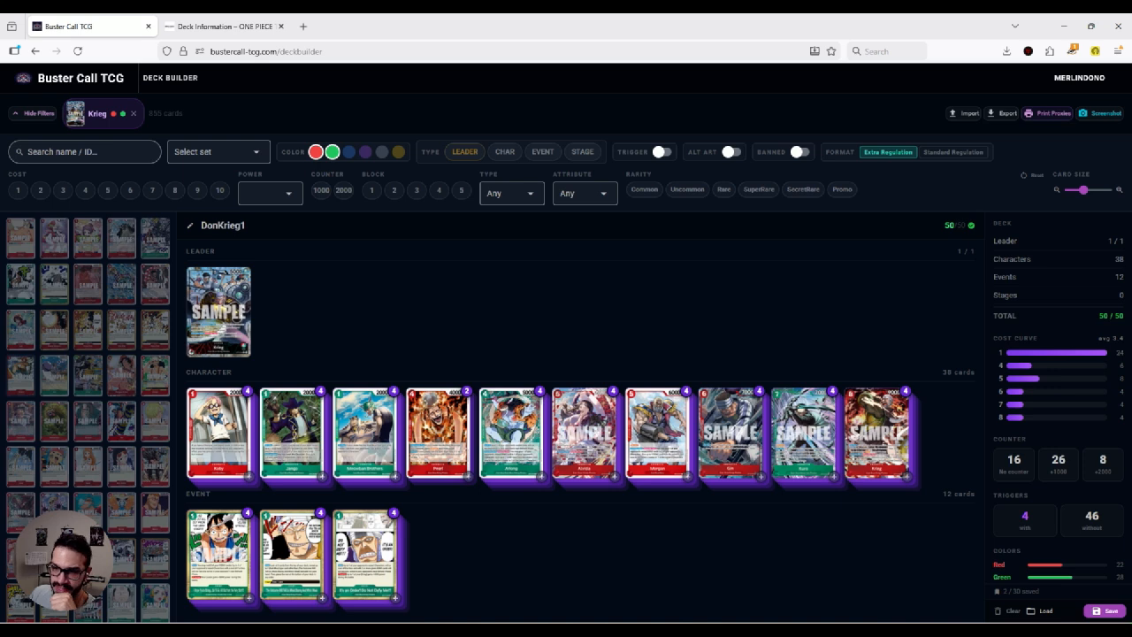
Step: Save the DonKrieg1 deck and start a new empty deck
{"action": "left_click", "coordinate": [1103, 610]}
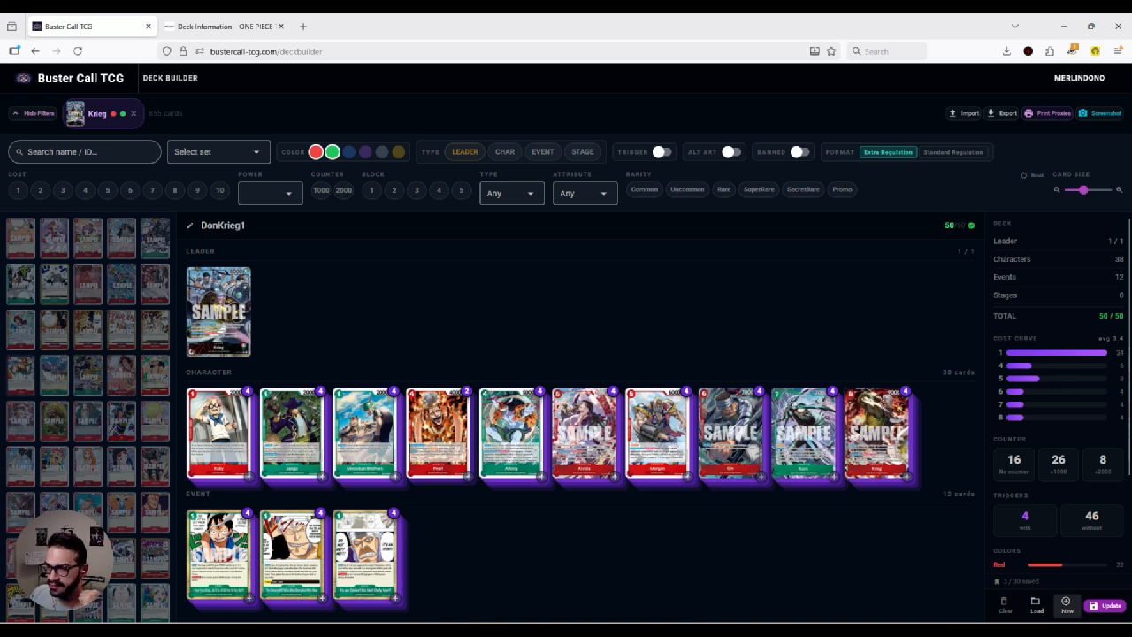
{"action": "left_click", "coordinate": [1066, 605]}
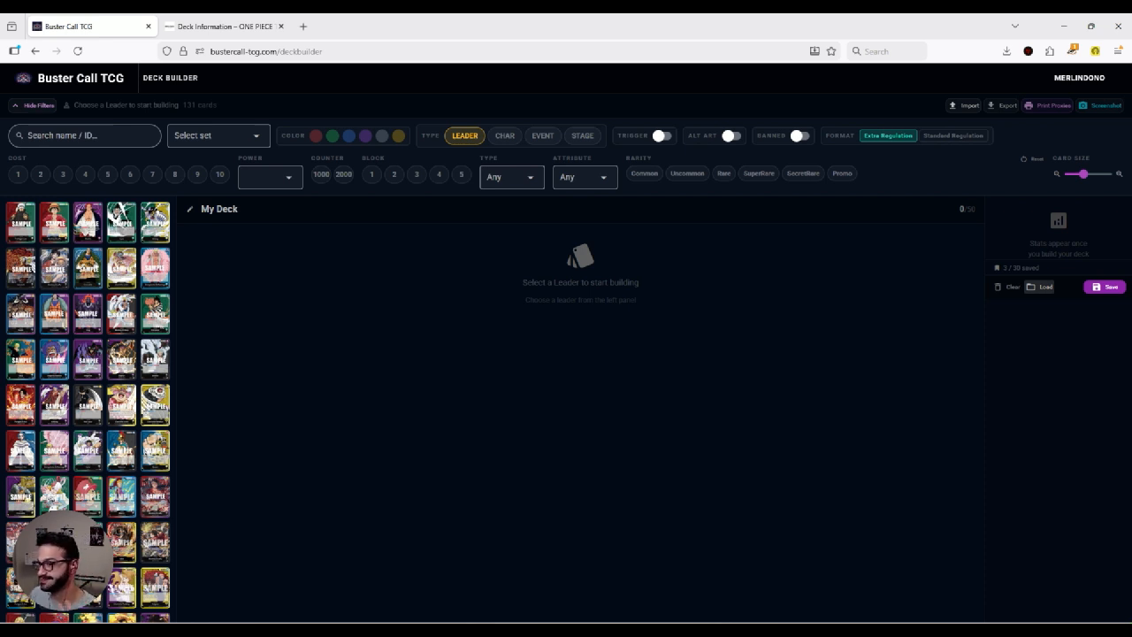
Step: Load the DonKrieg1 deck back into the builder from the saved decks
{"action": "left_click", "coordinate": [1041, 286]}
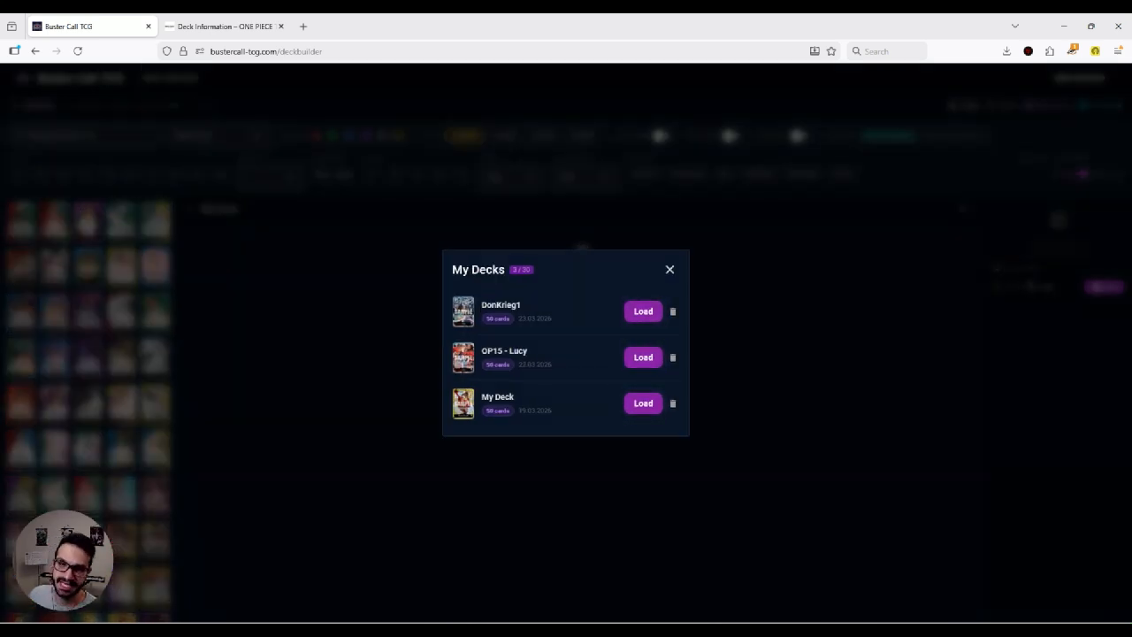
{"action": "left_click", "coordinate": [643, 311]}
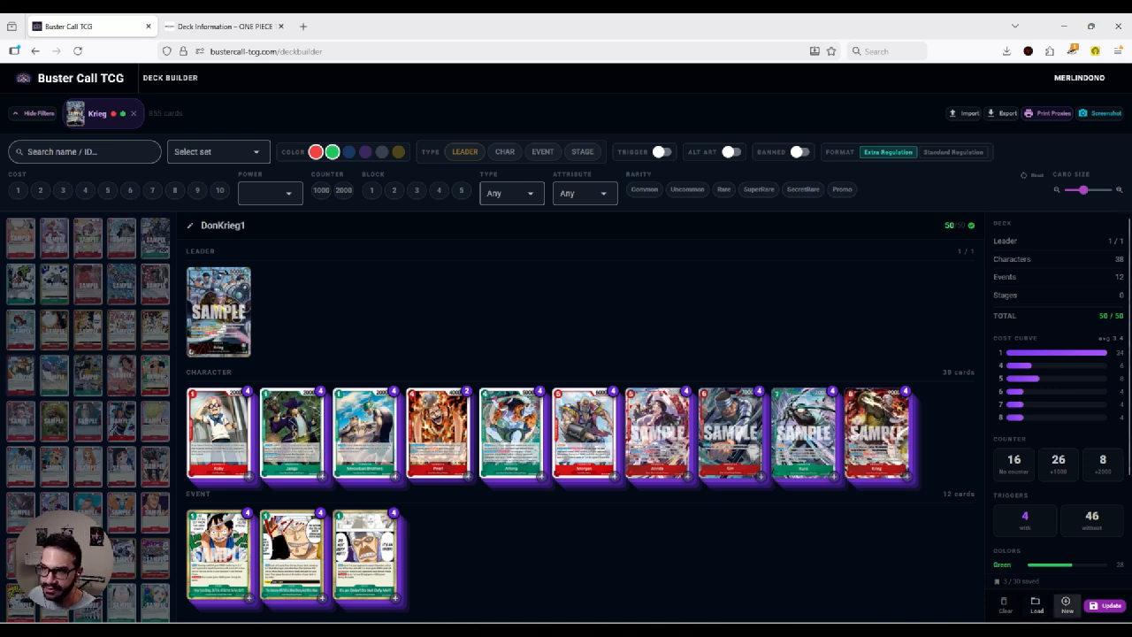
Step: Start a new empty deck and restrict the card pool to the Standard Regulation format
{"action": "left_click", "coordinate": [1066, 605]}
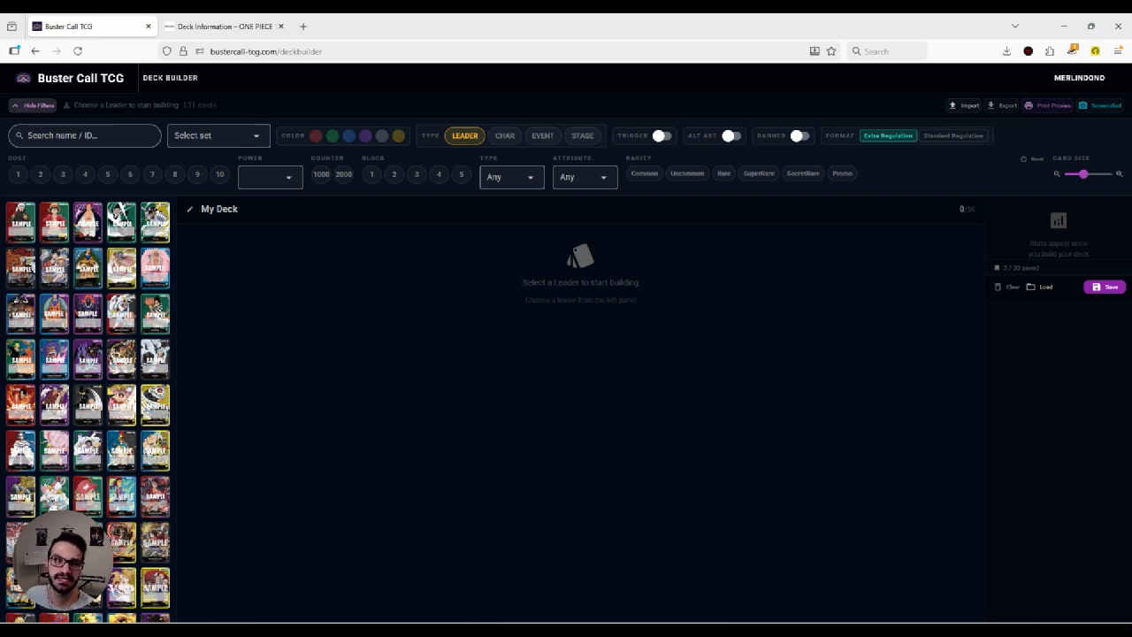
{"action": "left_click", "coordinate": [33, 105]}
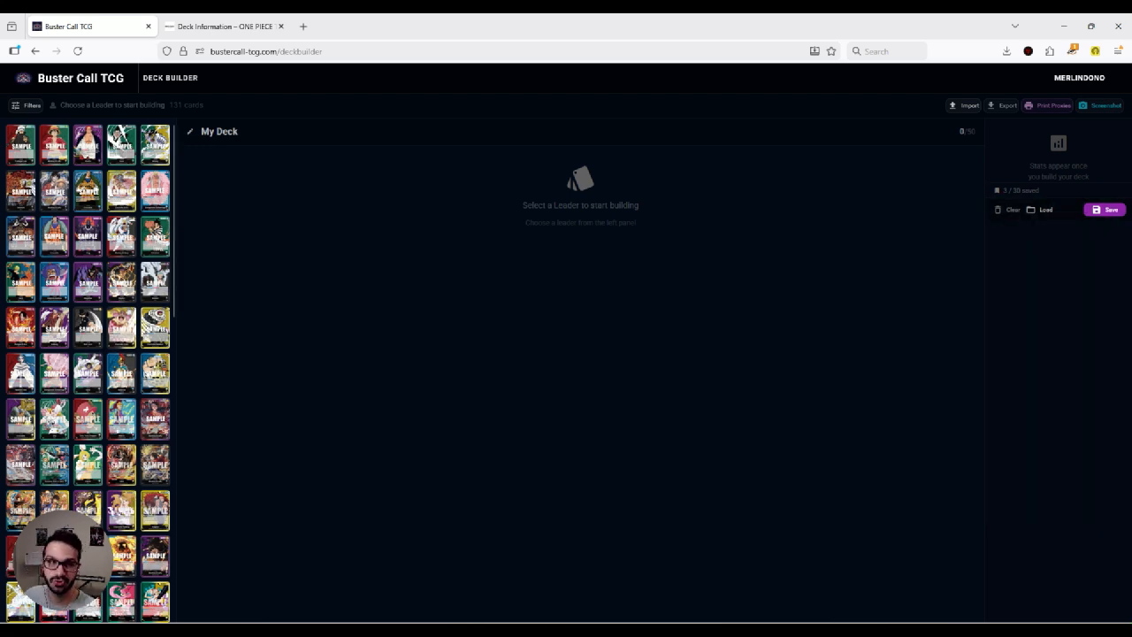
{"action": "left_click", "coordinate": [26, 105]}
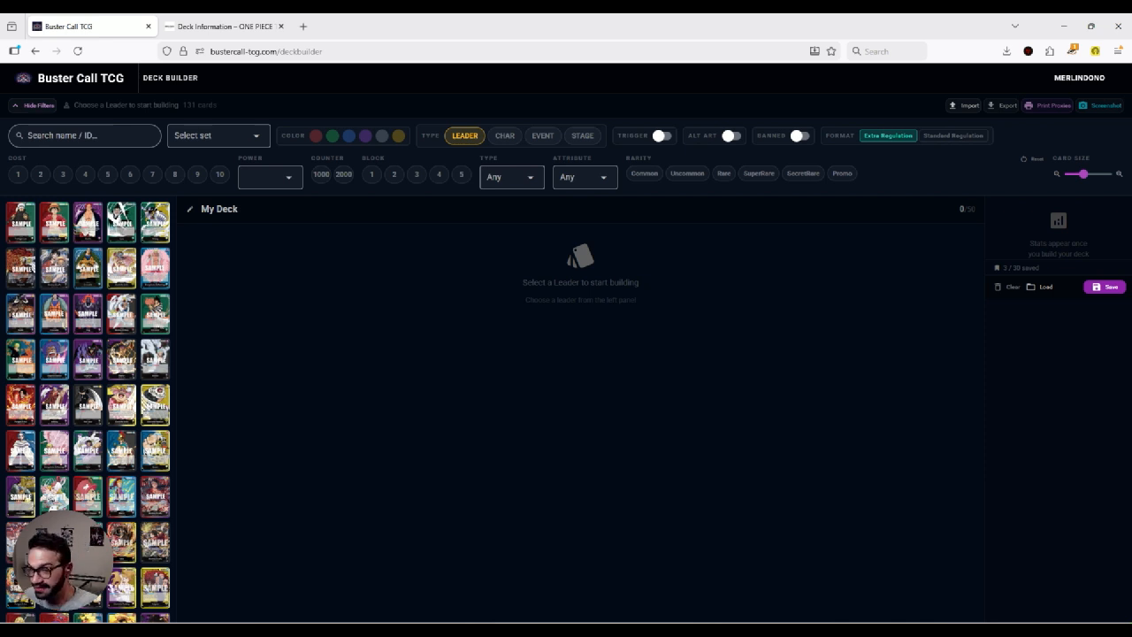
{"action": "left_click", "coordinate": [954, 135]}
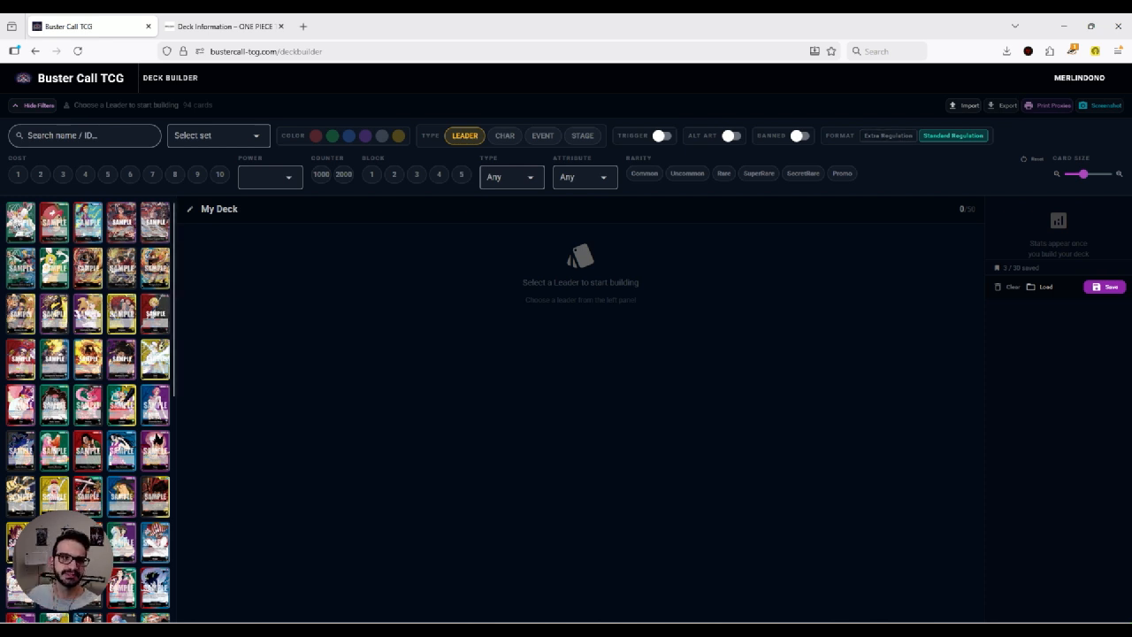
Step: Filter the leaders to the set OP15-EB04 - Adventure on KAMI's Island && 2nd 1/2 Egghead Crisis
{"action": "left_click", "coordinate": [217, 135]}
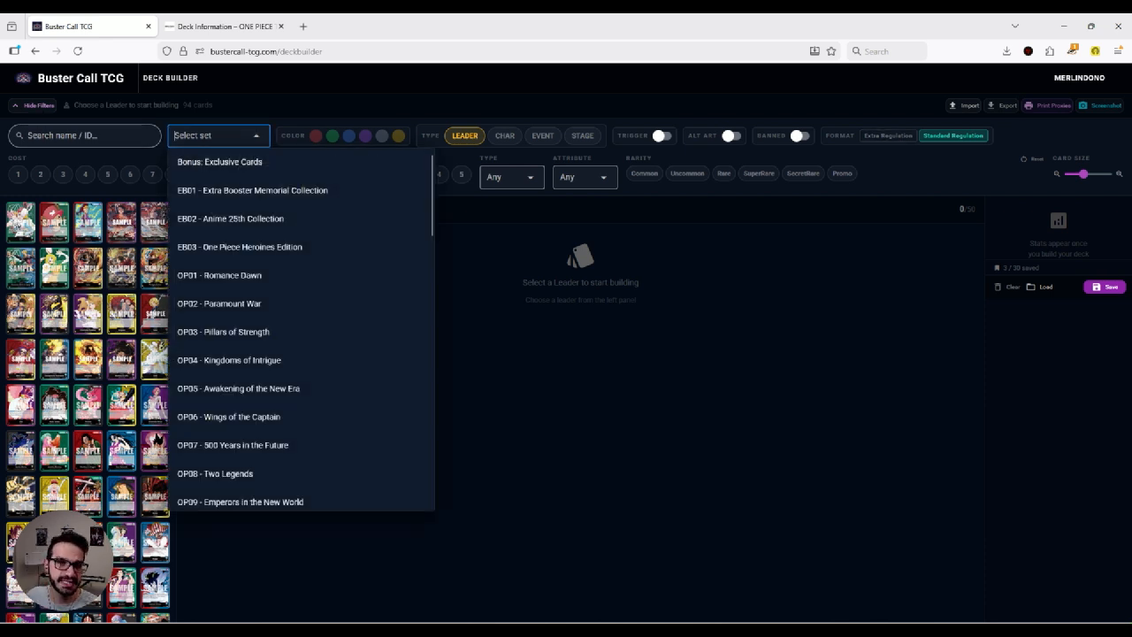
{"action": "type", "text": "OP15"}
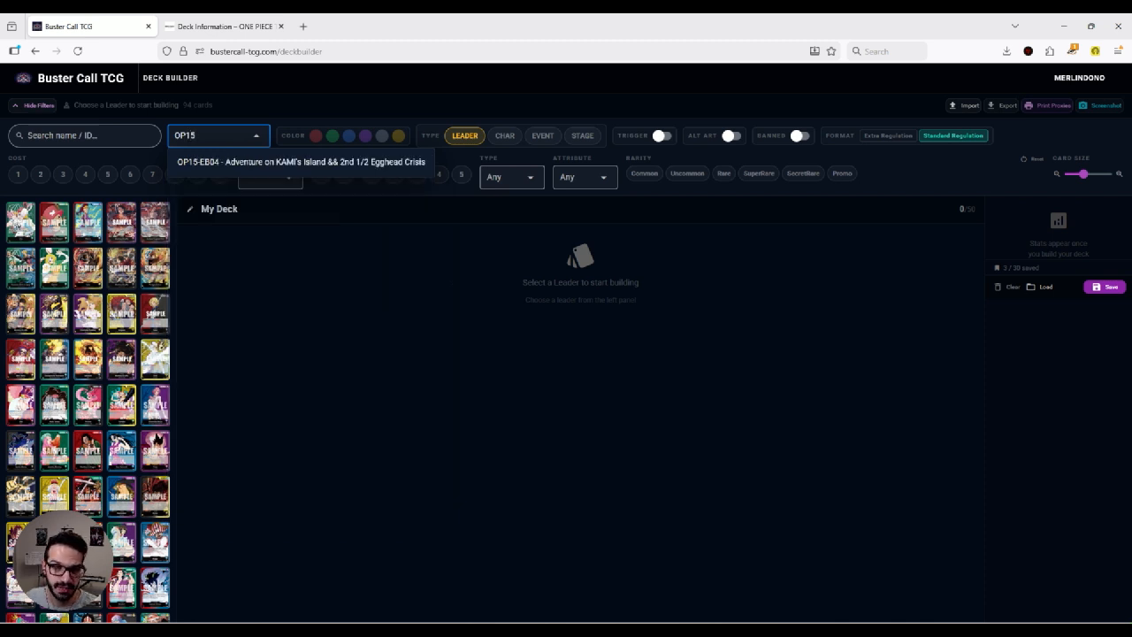
{"action": "key", "text": "Down"}
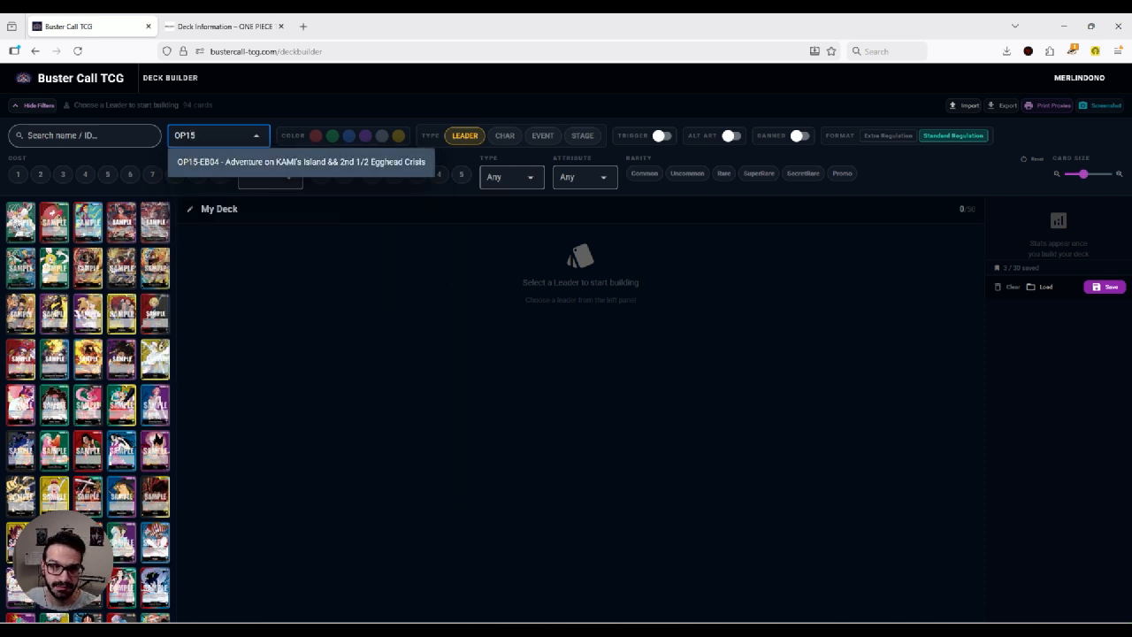
{"action": "key", "text": "Return"}
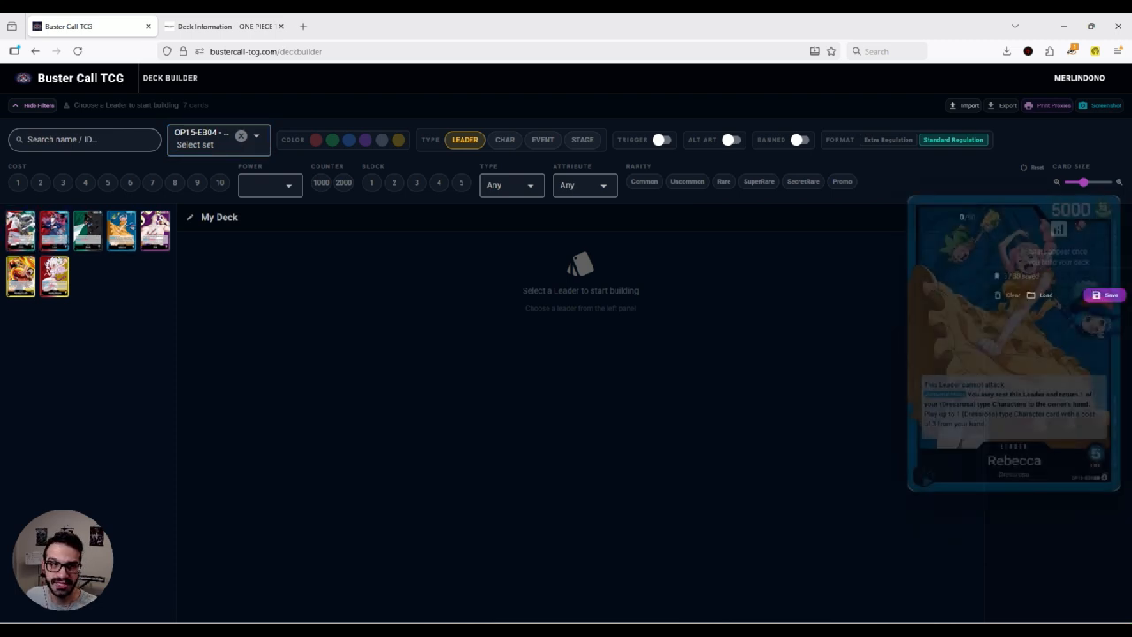
{"action": "mouse_move", "coordinate": [121, 230]}
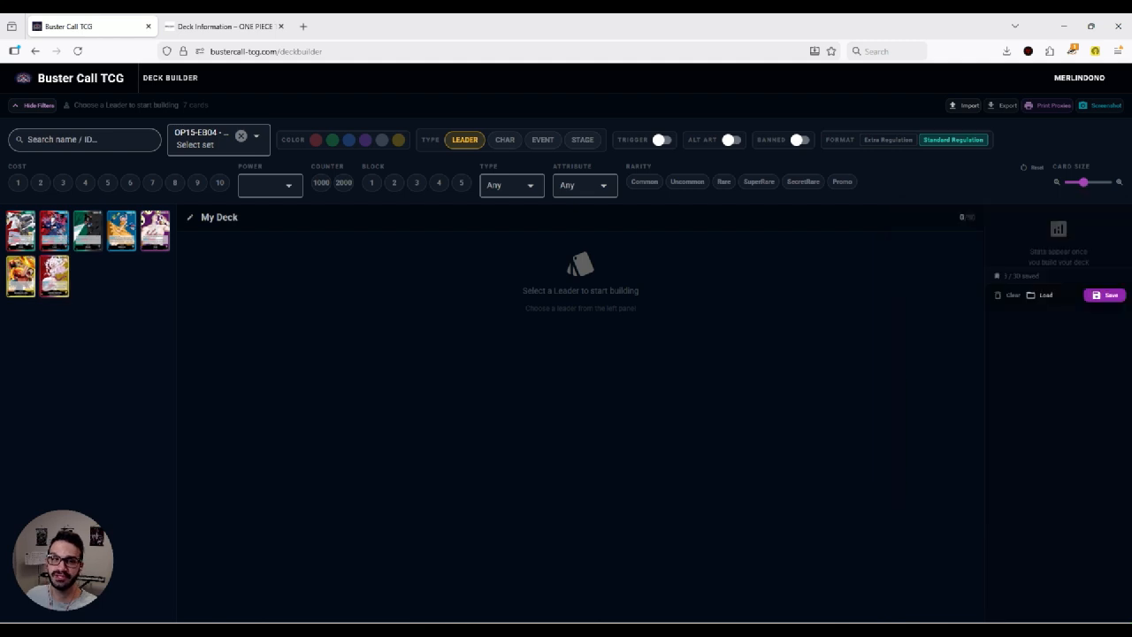
Step: Include the alternate-art versions of the set's leaders, look them over and exclude them again
{"action": "left_click", "coordinate": [731, 139]}
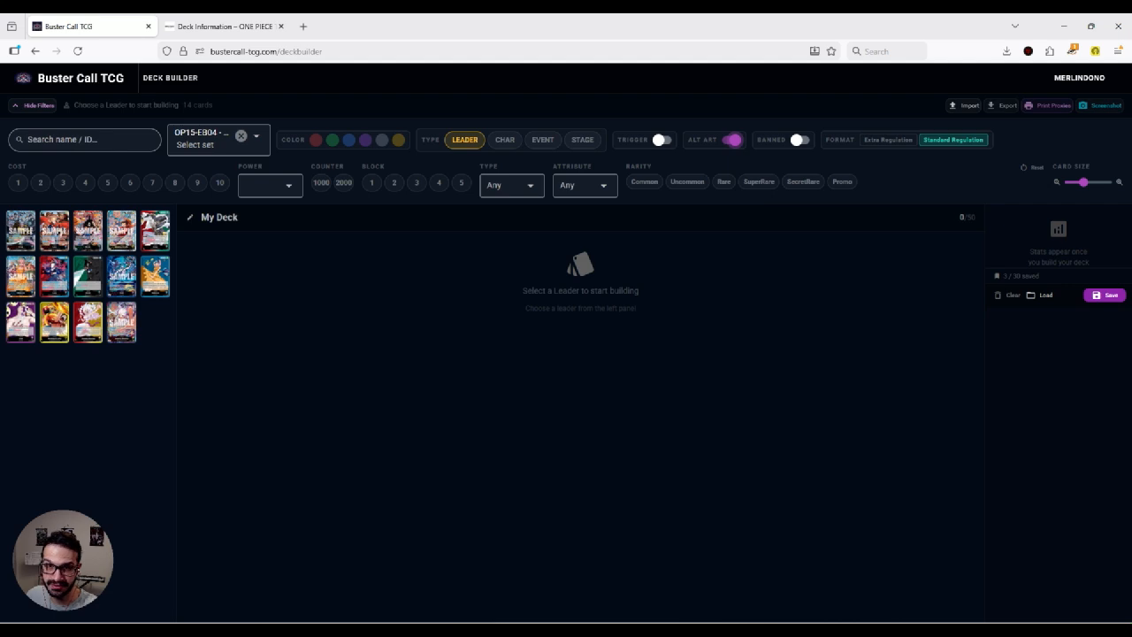
{"action": "mouse_move", "coordinate": [115, 275]}
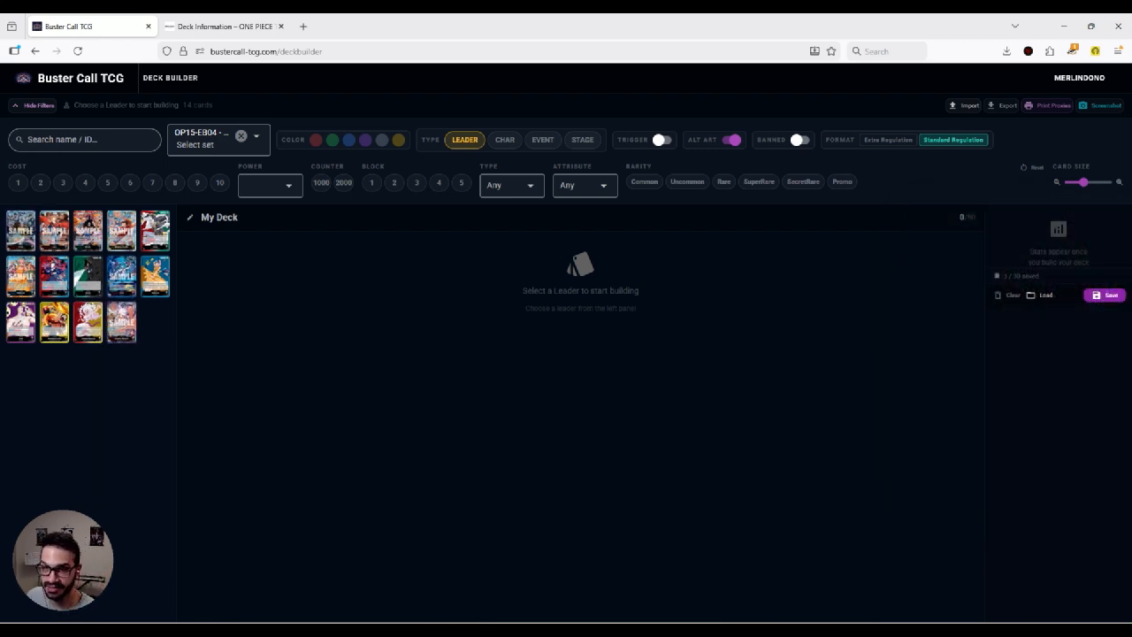
{"action": "left_click", "coordinate": [732, 140]}
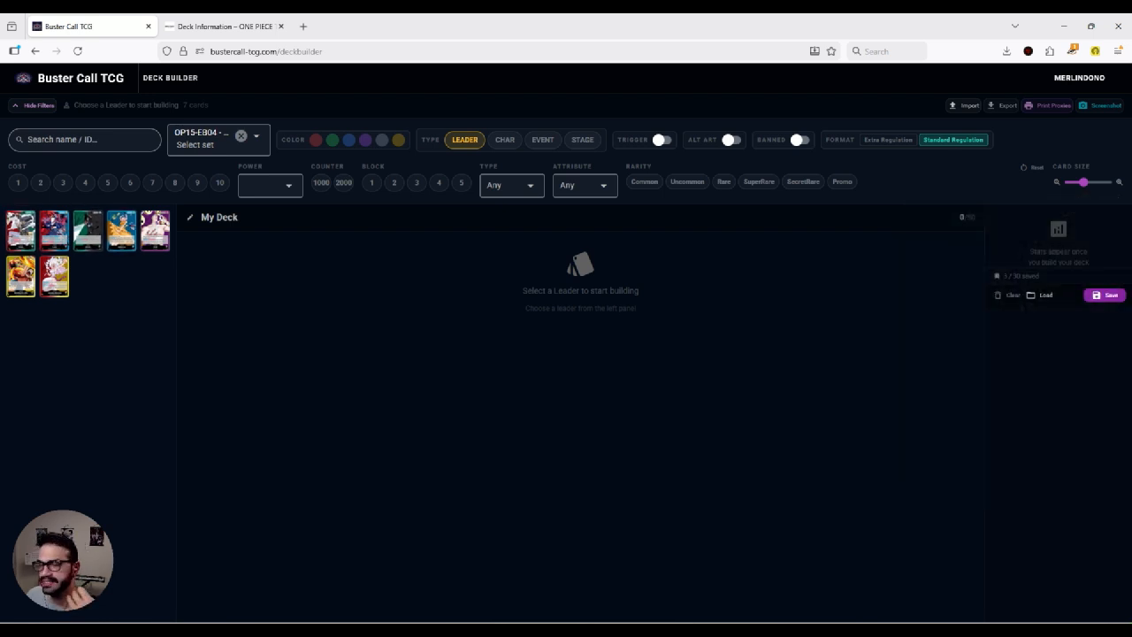
Step: Enlarge the card thumbnails and preview the set's leaders, including Krieg and Enel
{"action": "mouse_move", "coordinate": [1083, 181]}
{"action": "left_mouse_down"}
{"action": "mouse_move", "coordinate": [1111, 181]}
{"action": "mouse_move", "coordinate": [1102, 181]}
{"action": "left_mouse_up"}
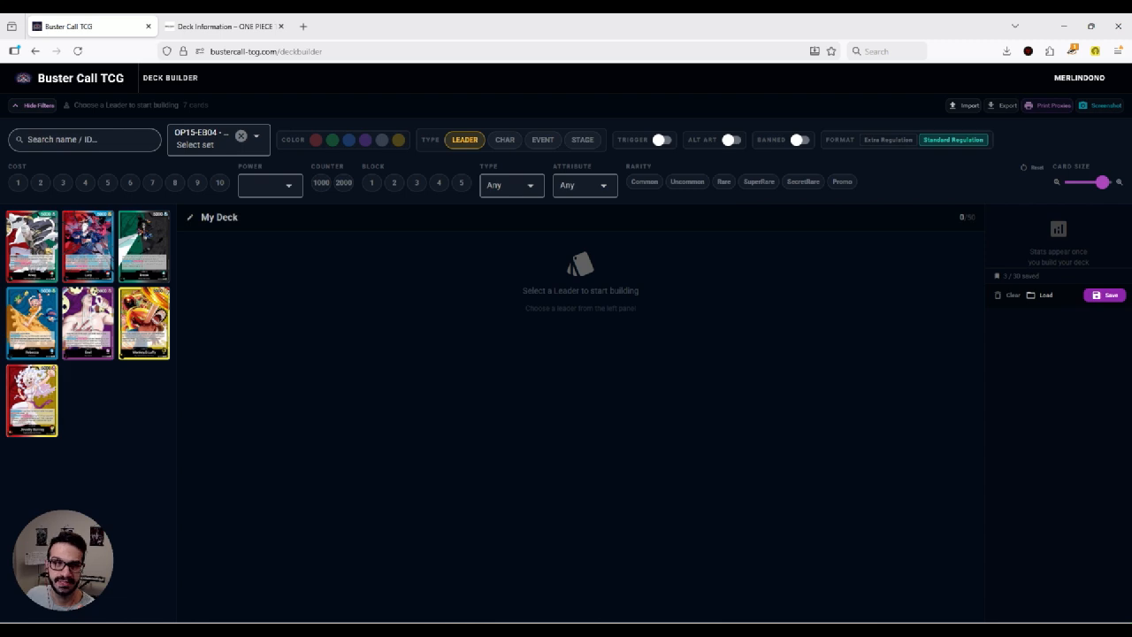
{"action": "mouse_move", "coordinate": [144, 322]}
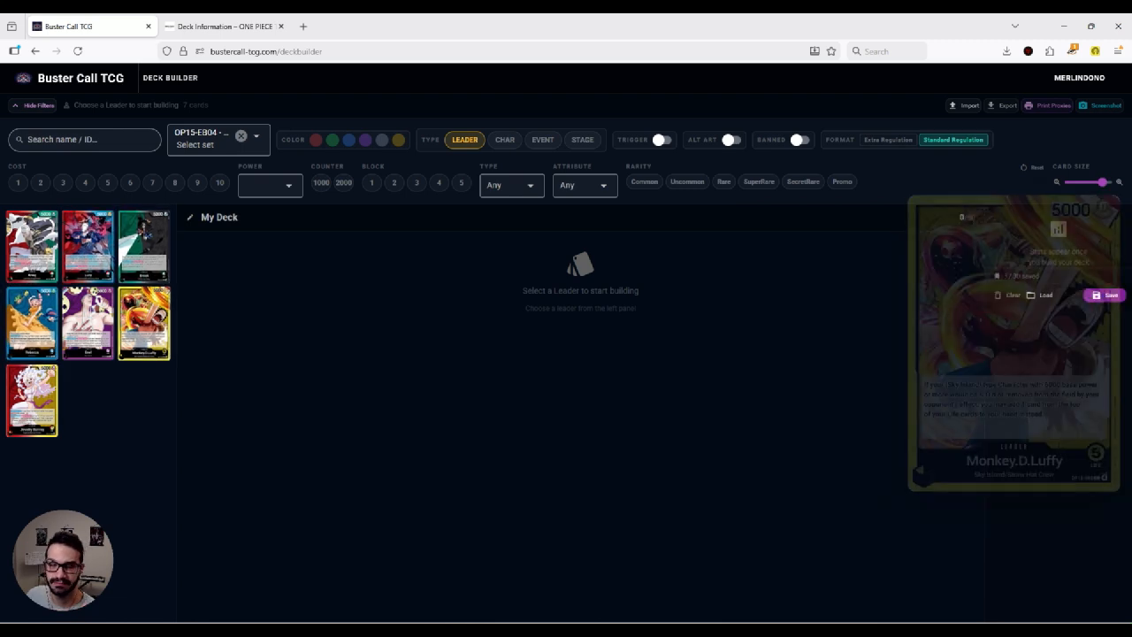
{"action": "mouse_move", "coordinate": [144, 246]}
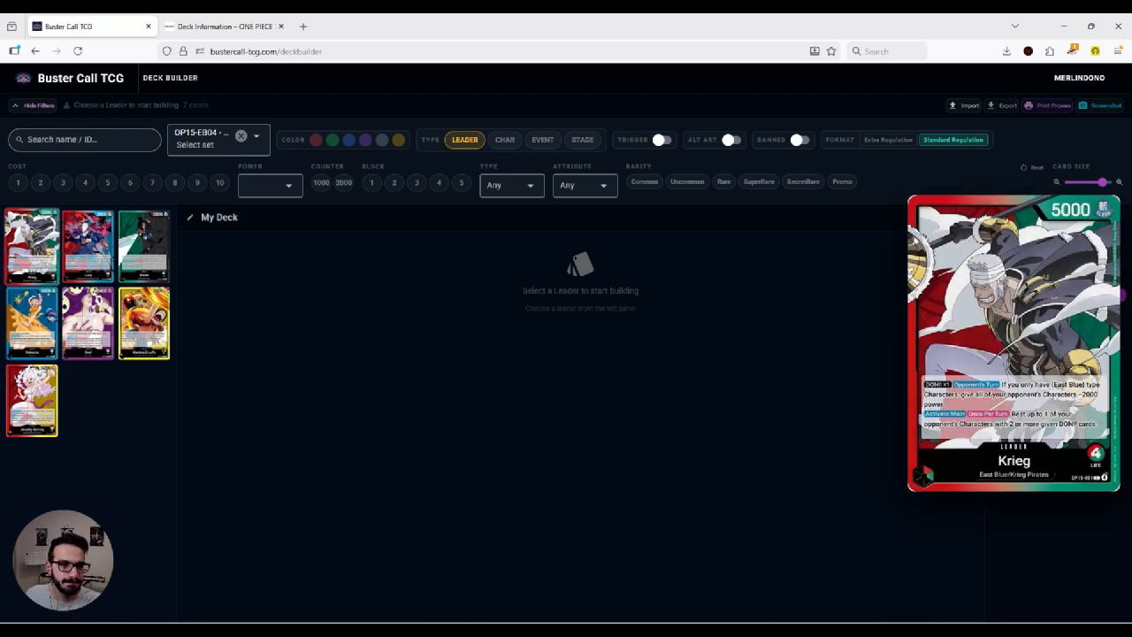
{"action": "mouse_move", "coordinate": [31, 246]}
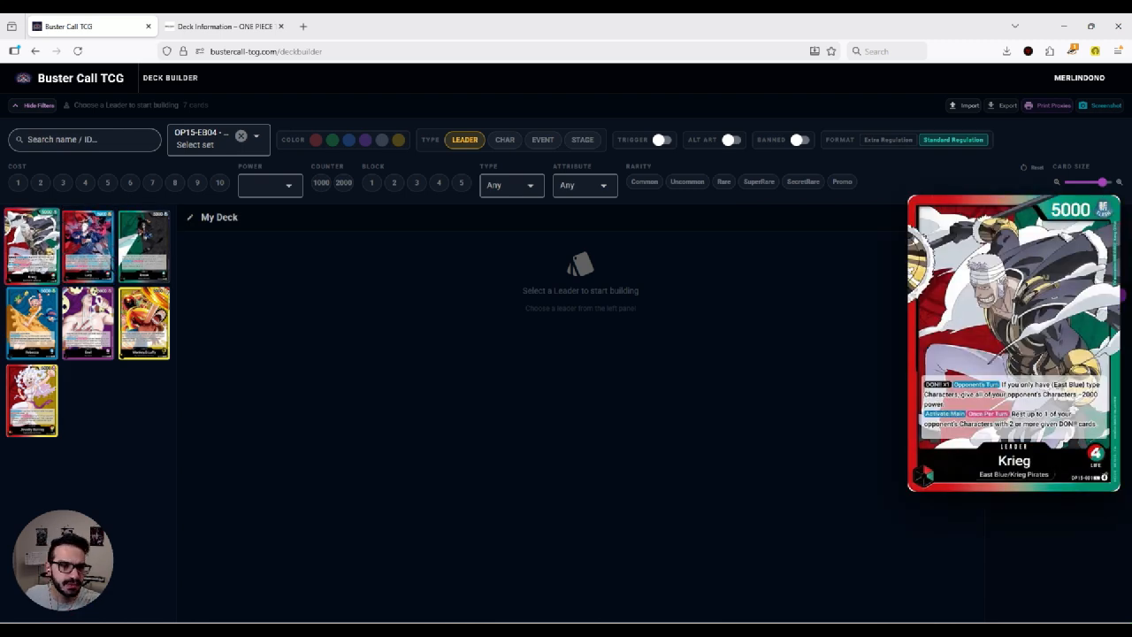
{"action": "mouse_move", "coordinate": [88, 323]}
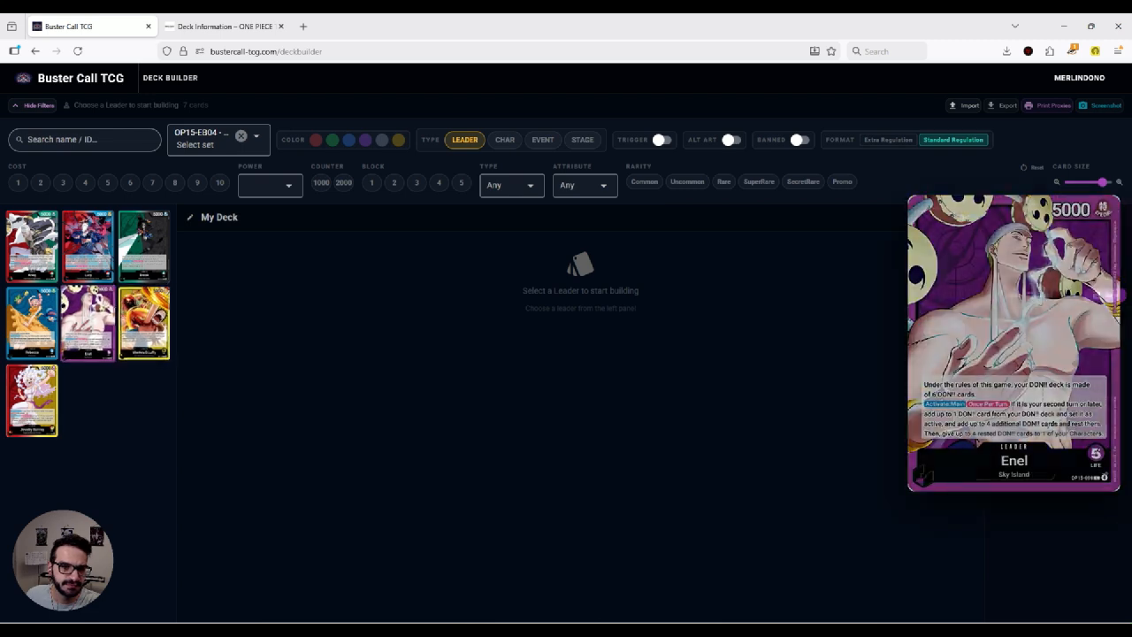
{"action": "mouse_move", "coordinate": [32, 400]}
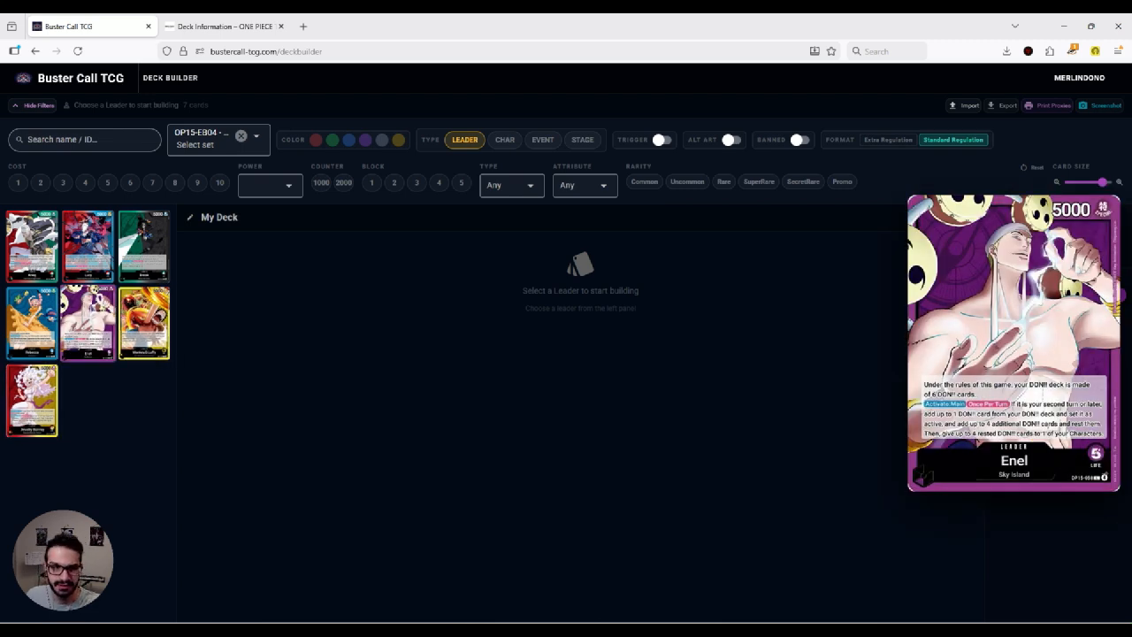
Step: Choose the yellow Monkey.D.Luffy as the new deck's leader
{"action": "mouse_move", "coordinate": [144, 323]}
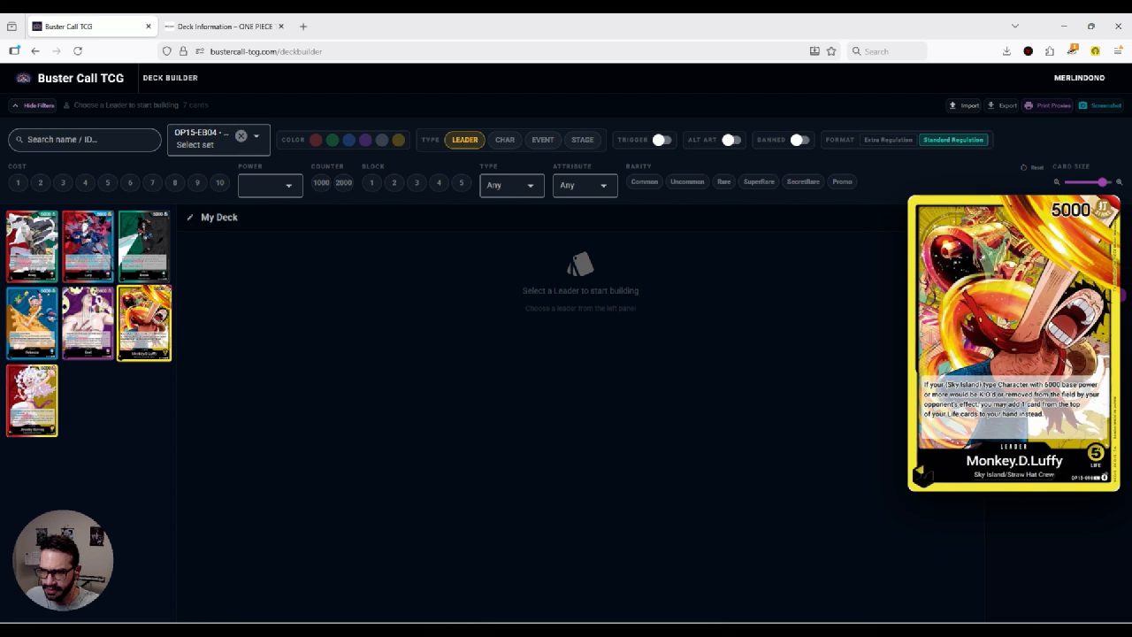
{"action": "left_click", "coordinate": [144, 322]}
{"action": "mouse_move", "coordinate": [219, 319]}
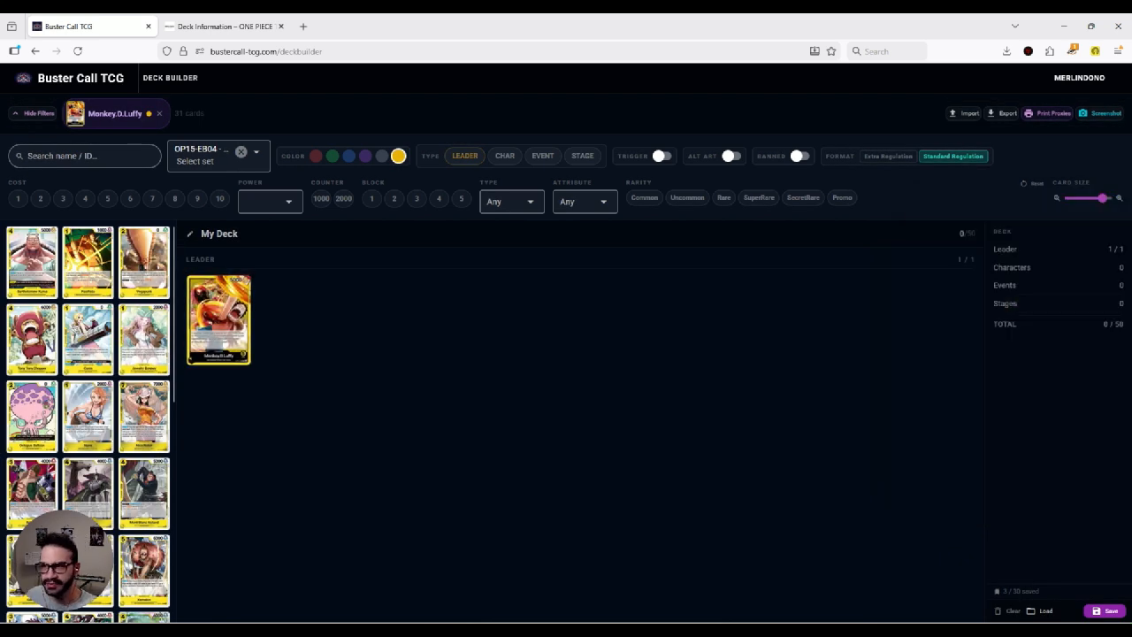
Step: Reduce the card thumbnails slightly and look through the yellow cards available for the leader
{"action": "left_click_drag", "start_coordinate": [1102, 198], "coordinate": [1093, 198]}
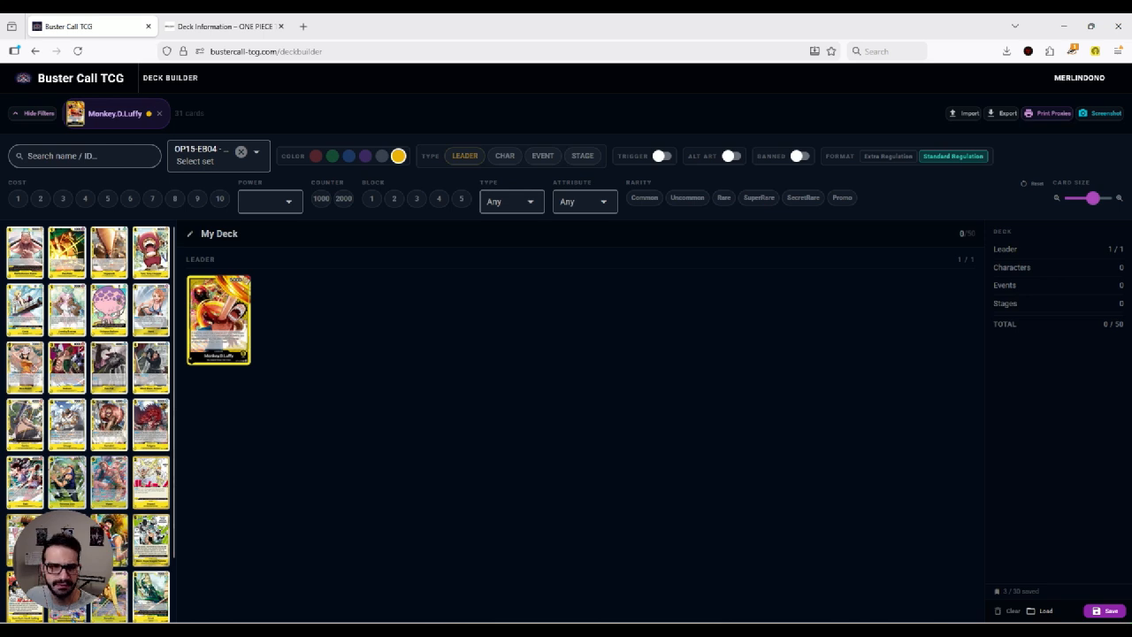
{"action": "mouse_move", "coordinate": [151, 310]}
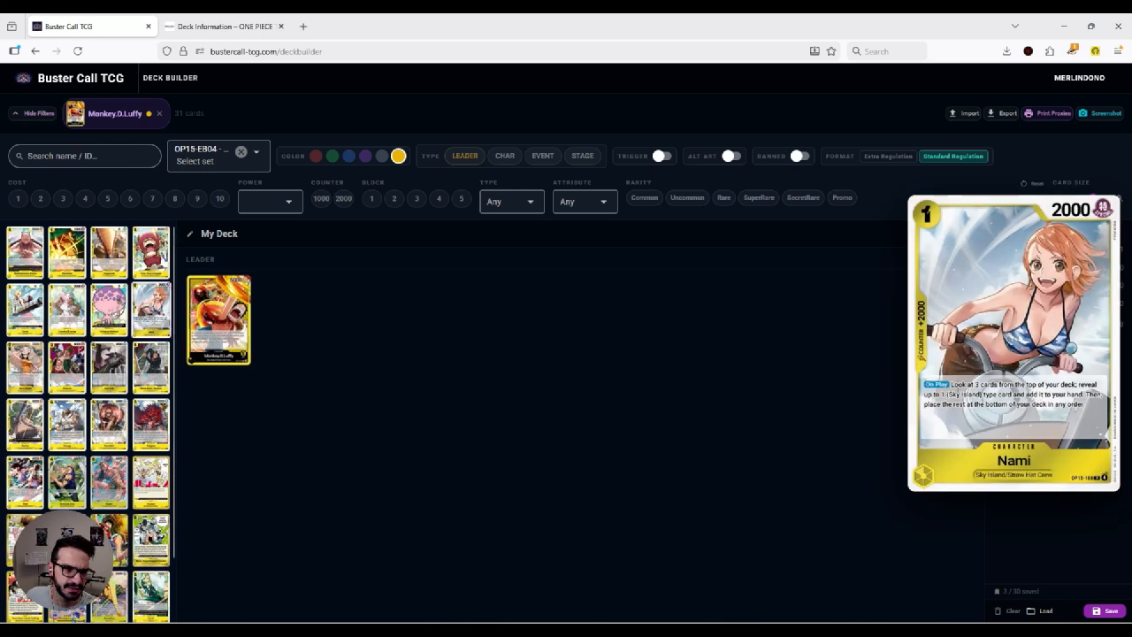
{"action": "mouse_move", "coordinate": [219, 320]}
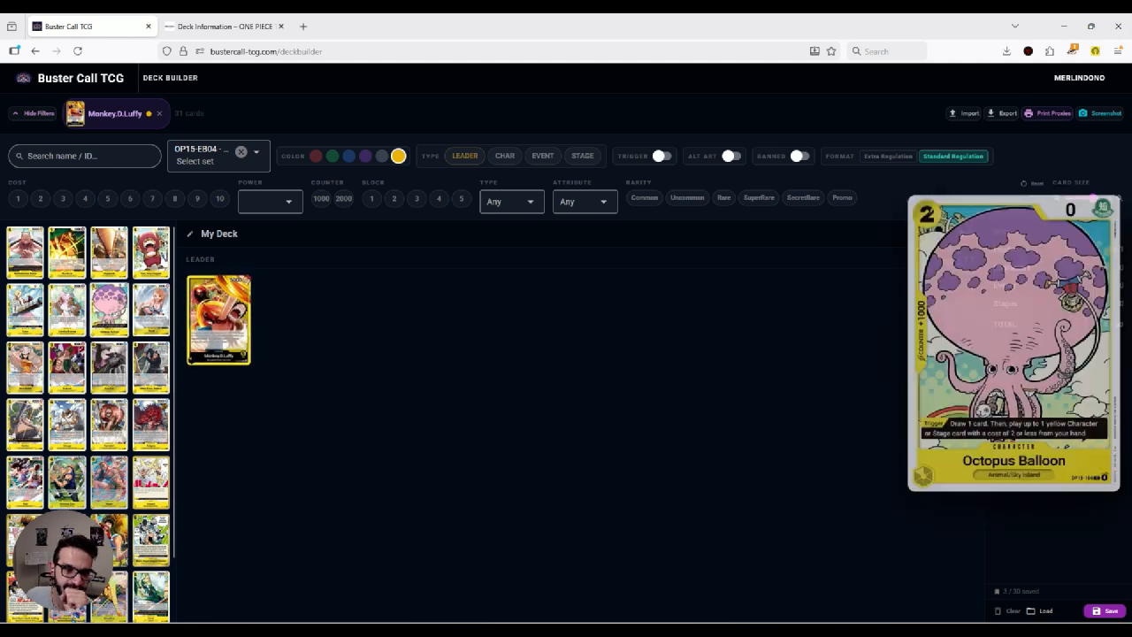
{"action": "scroll", "coordinate": [89, 424], "scroll_direction": "down", "scroll_amount": 1}
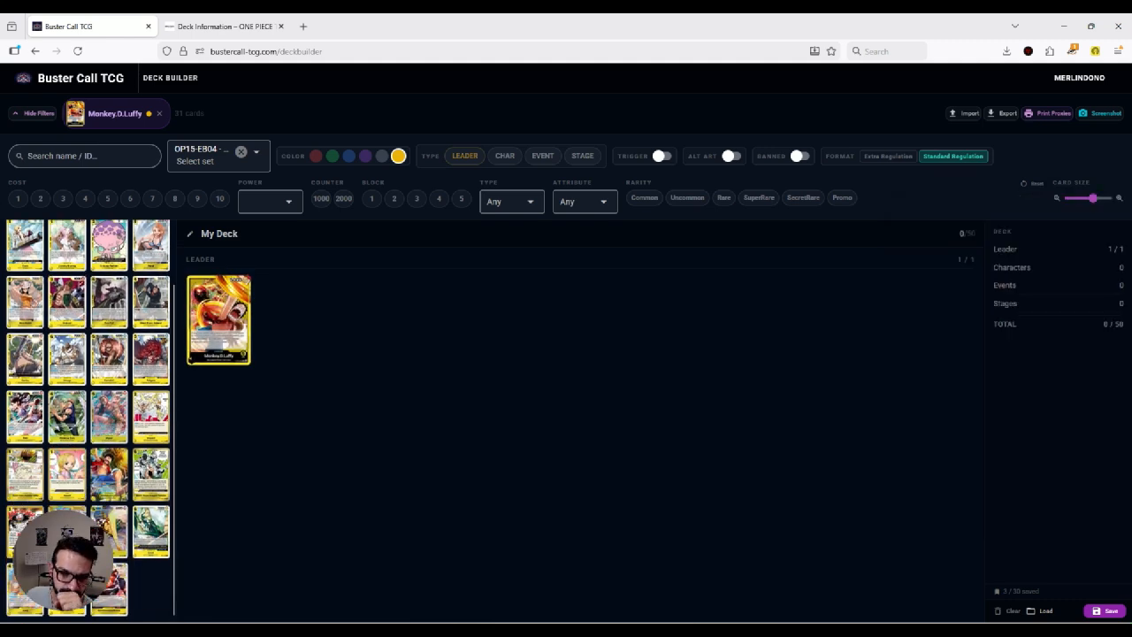
{"action": "left_click_drag", "start_coordinate": [64, 557], "coordinate": [1046, 509]}
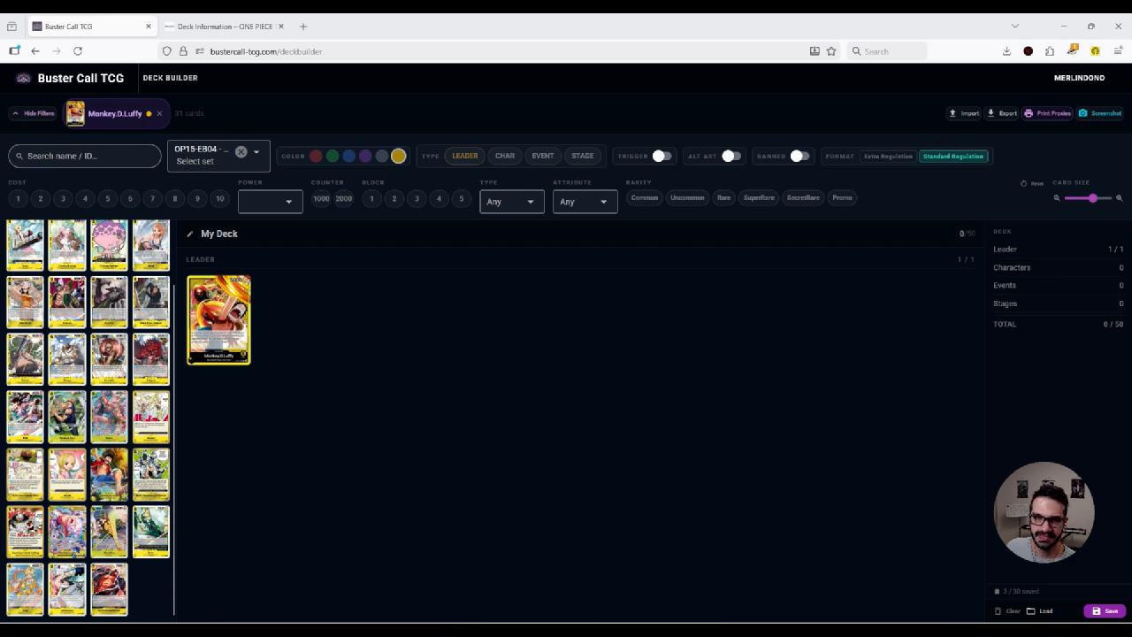
Step: Filter the available cards by events and by characters, and clear the card type filter again
{"action": "left_click", "coordinate": [543, 156]}
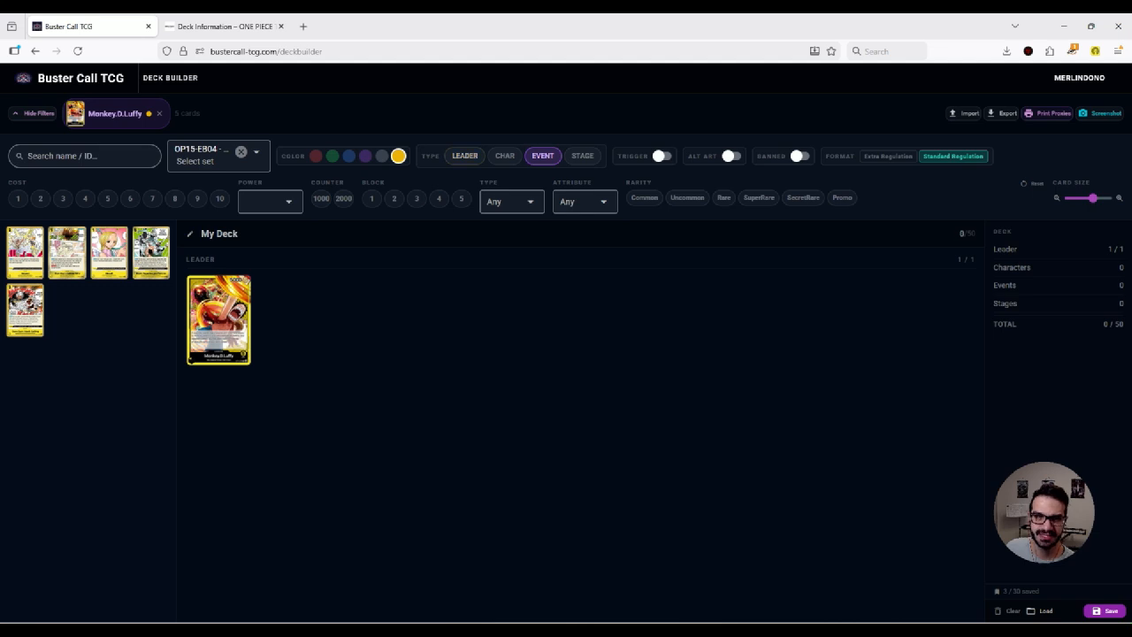
{"action": "left_click", "coordinate": [505, 156]}
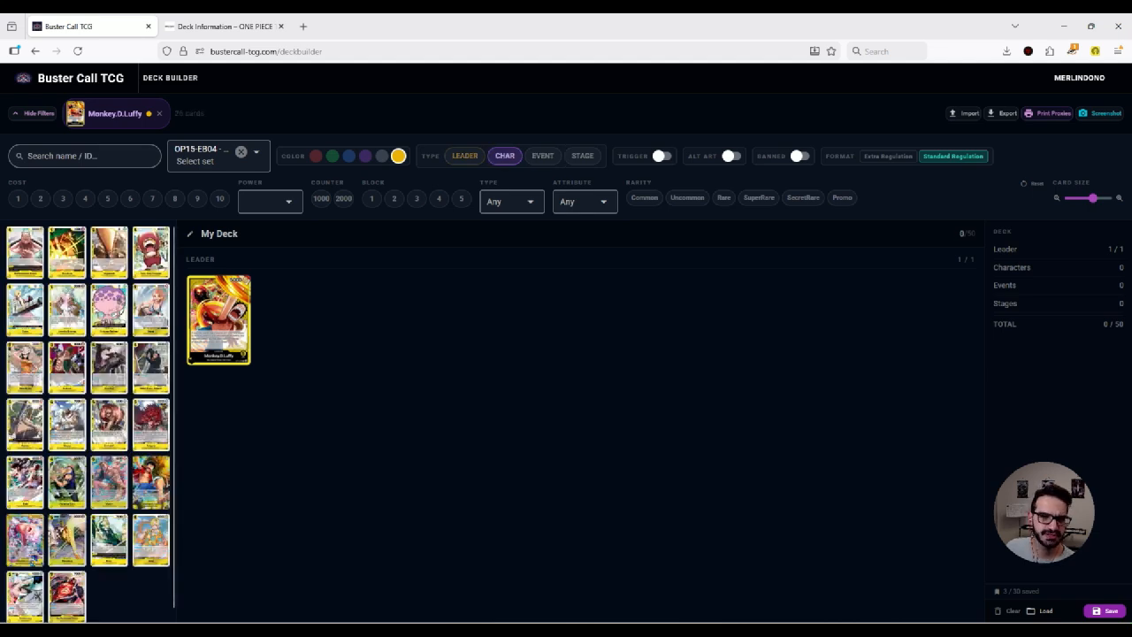
{"action": "left_click", "coordinate": [505, 155]}
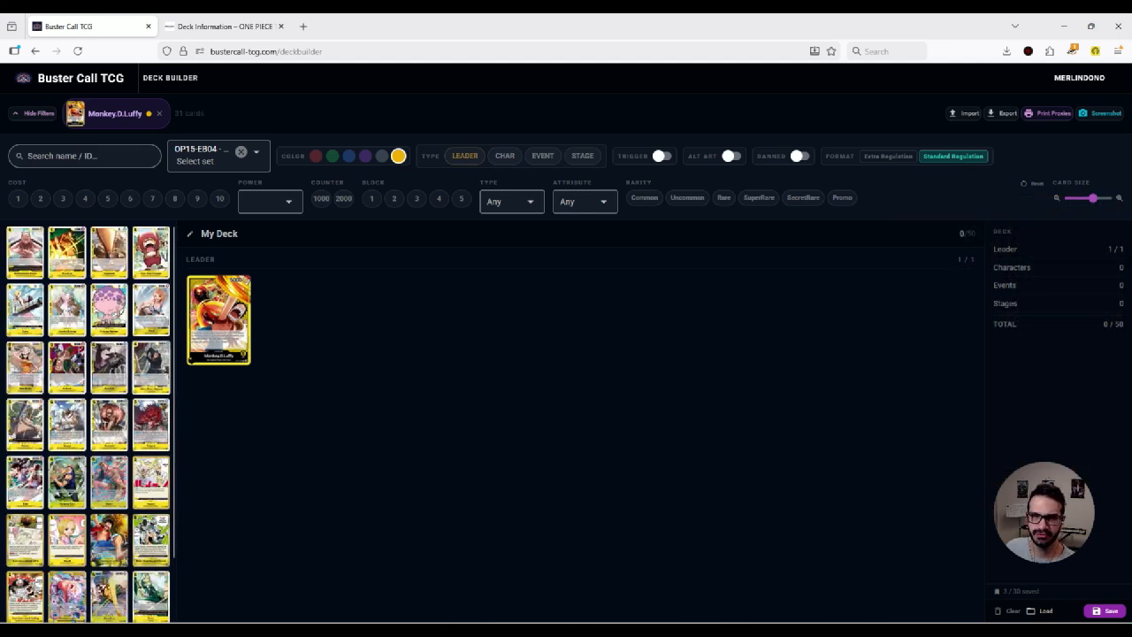
{"action": "scroll", "coordinate": [39, 376], "scroll_direction": "down", "scroll_amount": 1}
{"action": "scroll", "coordinate": [89, 398], "scroll_direction": "up", "scroll_amount": 1}
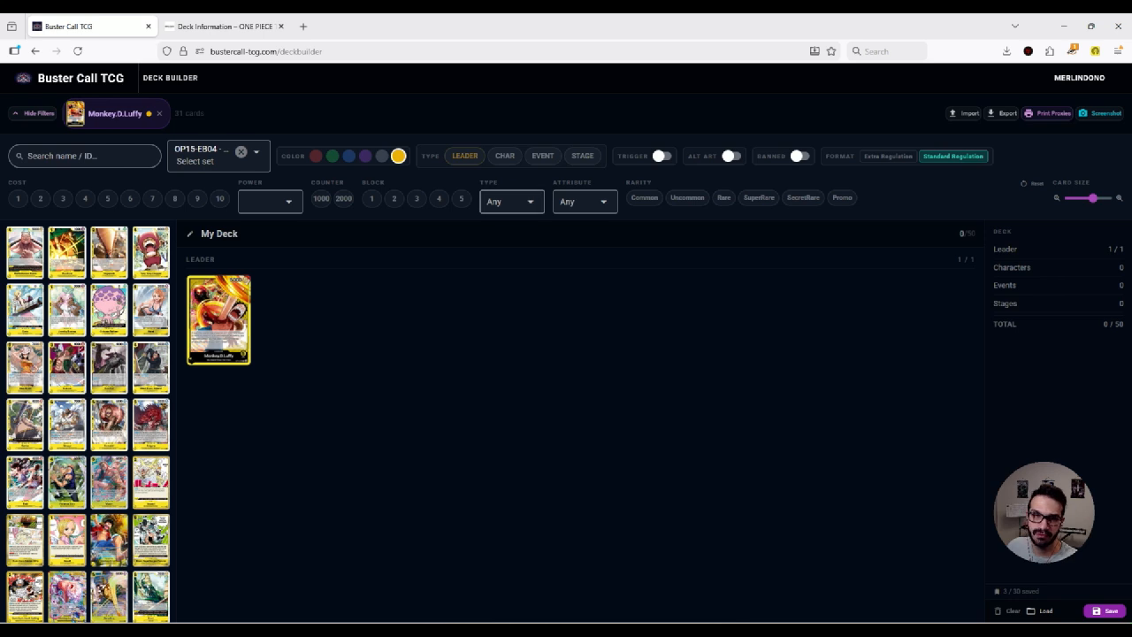
Step: Filter the yellow cards to those with the Sky Island type
{"action": "left_click", "coordinate": [509, 201]}
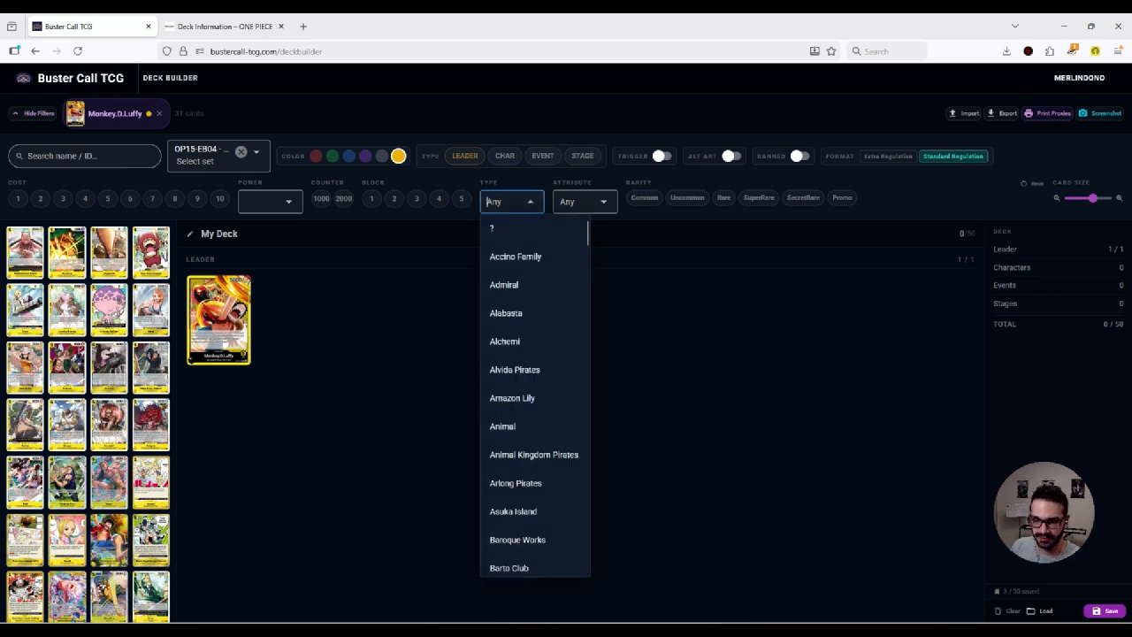
{"action": "type", "text": "sky"}
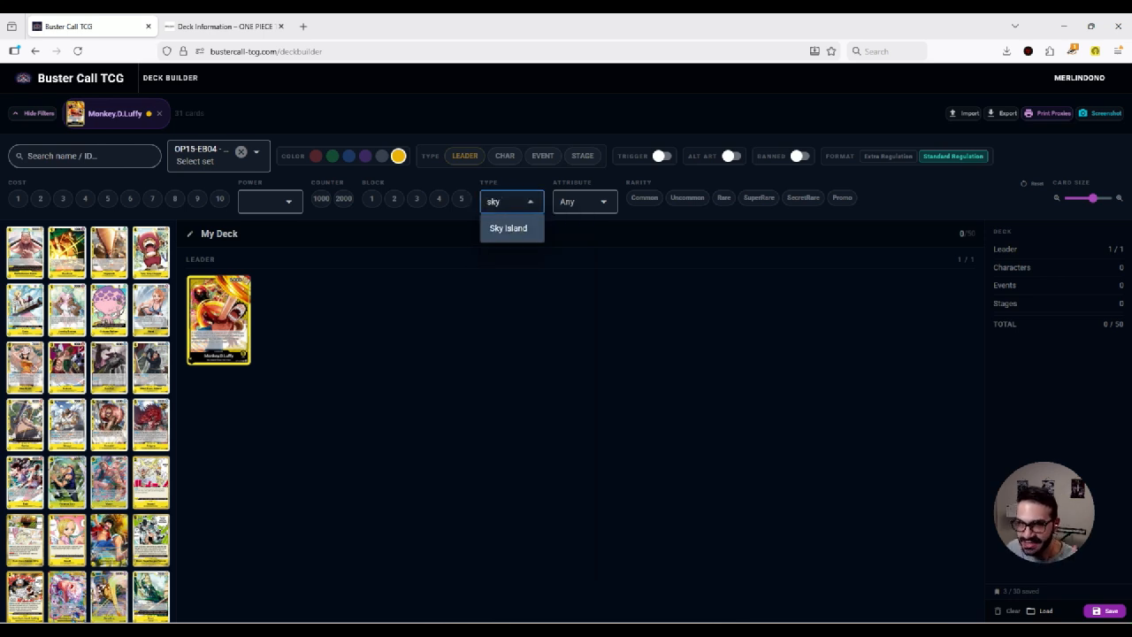
{"action": "key", "text": "Return"}
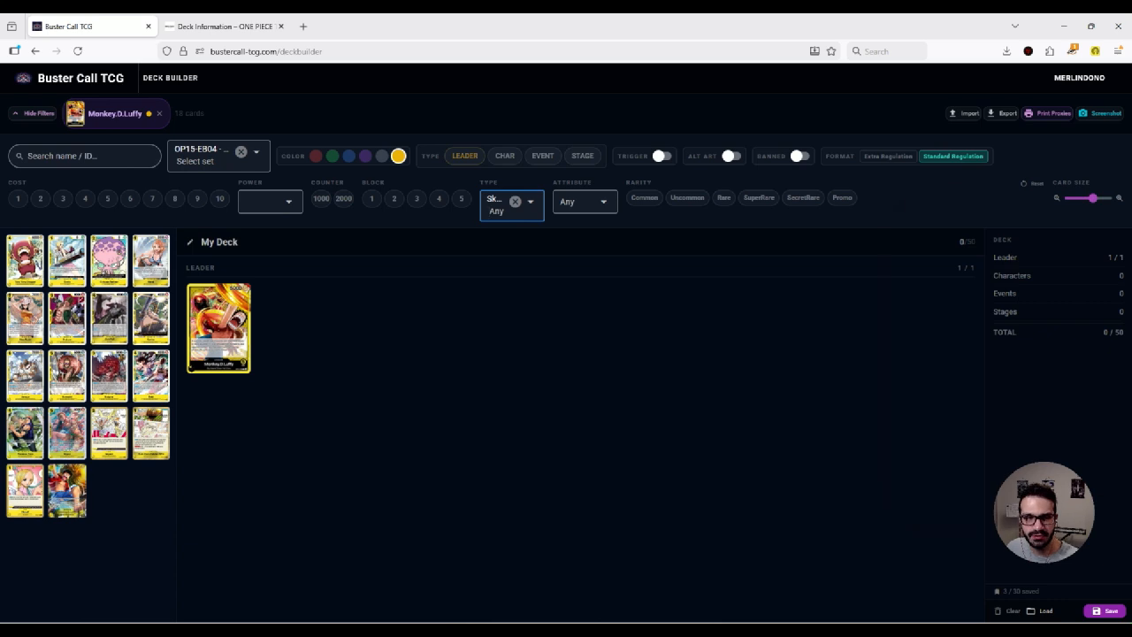
{"action": "mouse_move", "coordinate": [108, 317]}
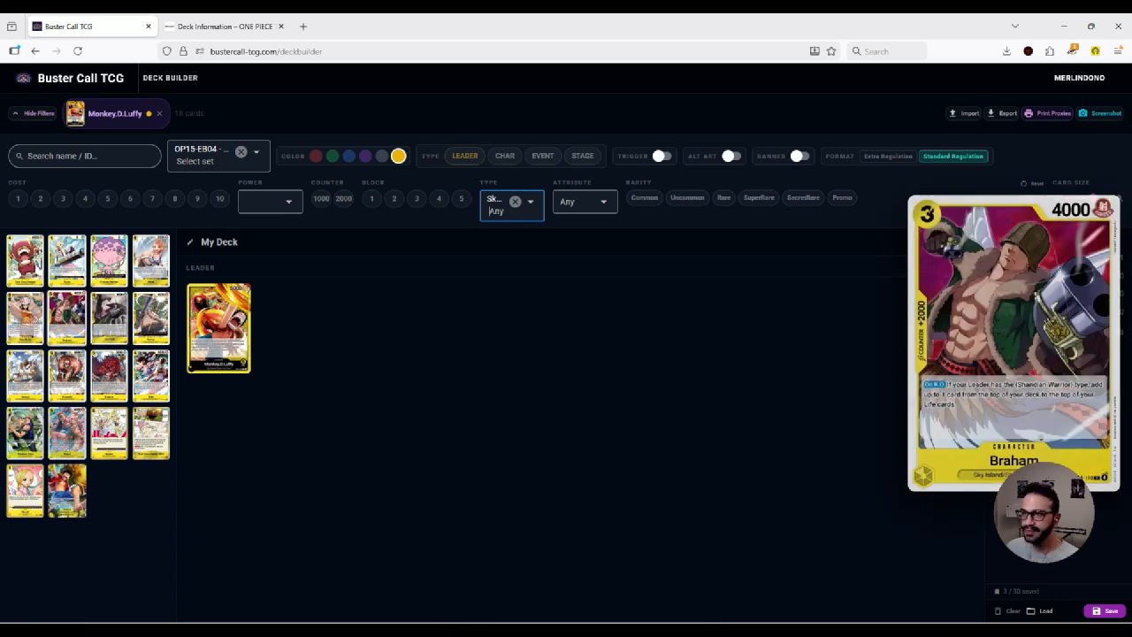
Step: Enlarge the card thumbnails to the largest size and preview Tony Tony.Chopper and the neighbouring Sky Island cards
{"action": "left_click_drag", "start_coordinate": [1093, 198], "coordinate": [1111, 198]}
{"action": "mouse_move", "coordinate": [36, 292]}
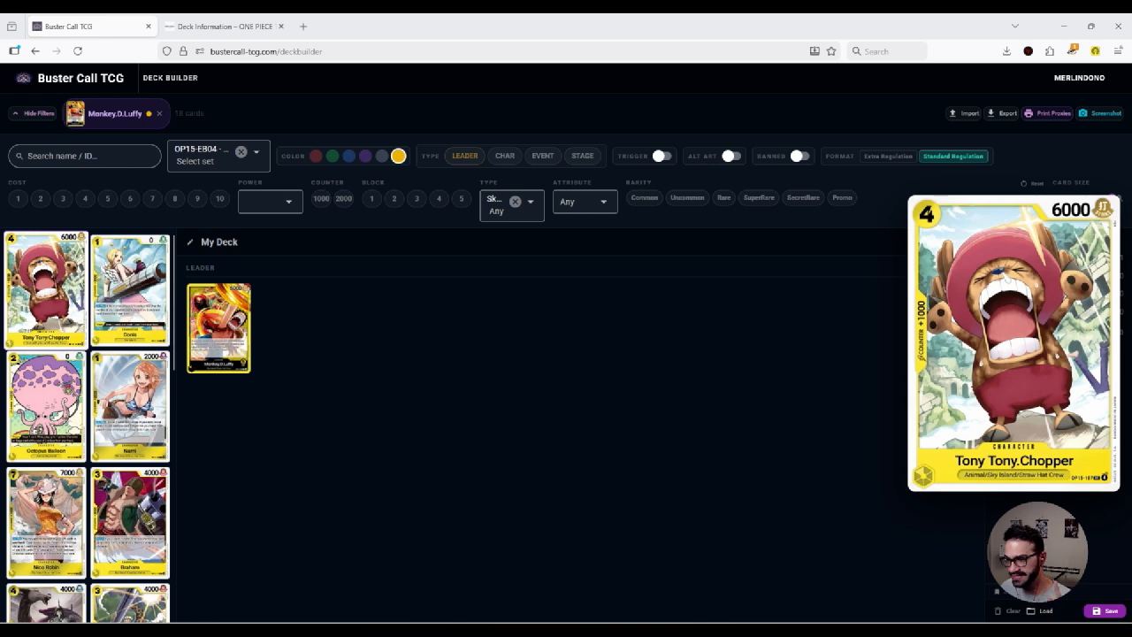
{"action": "mouse_move", "coordinate": [130, 292]}
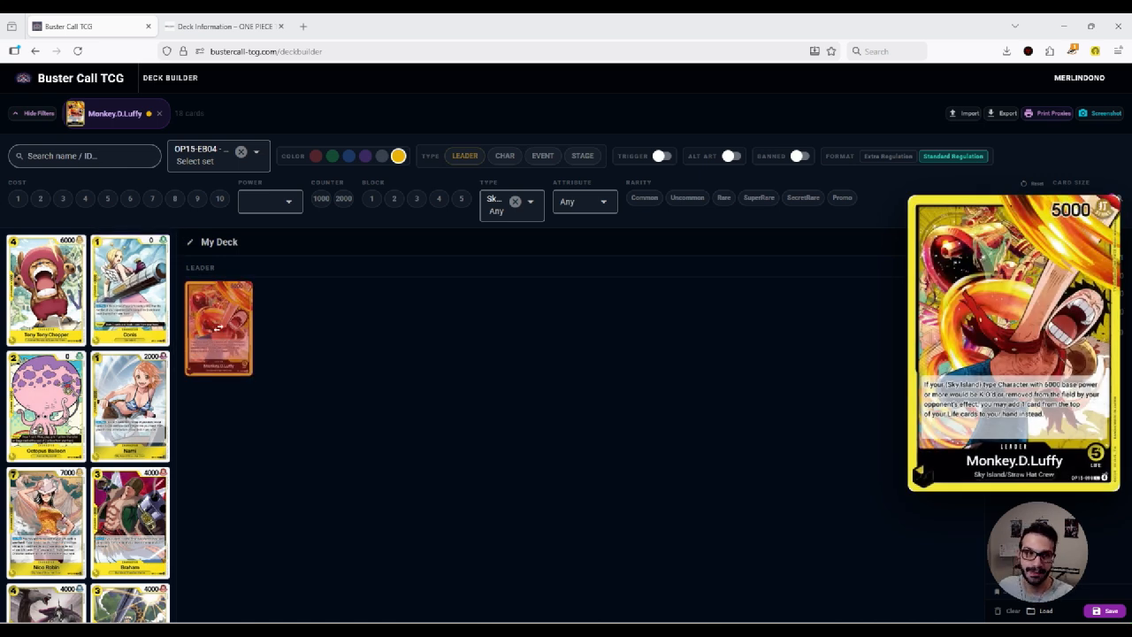
Step: Set the power filter to 6000 for the Sky Island cards and preview the matching characters, such as Urouge
{"action": "left_click", "coordinate": [270, 201]}
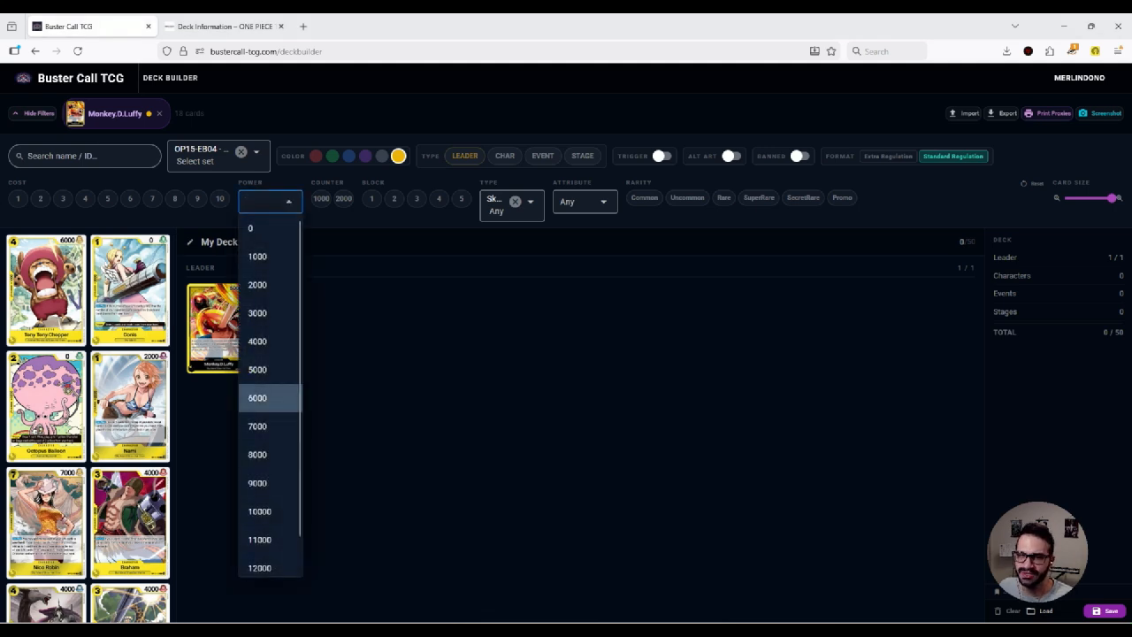
{"action": "left_click", "coordinate": [265, 397]}
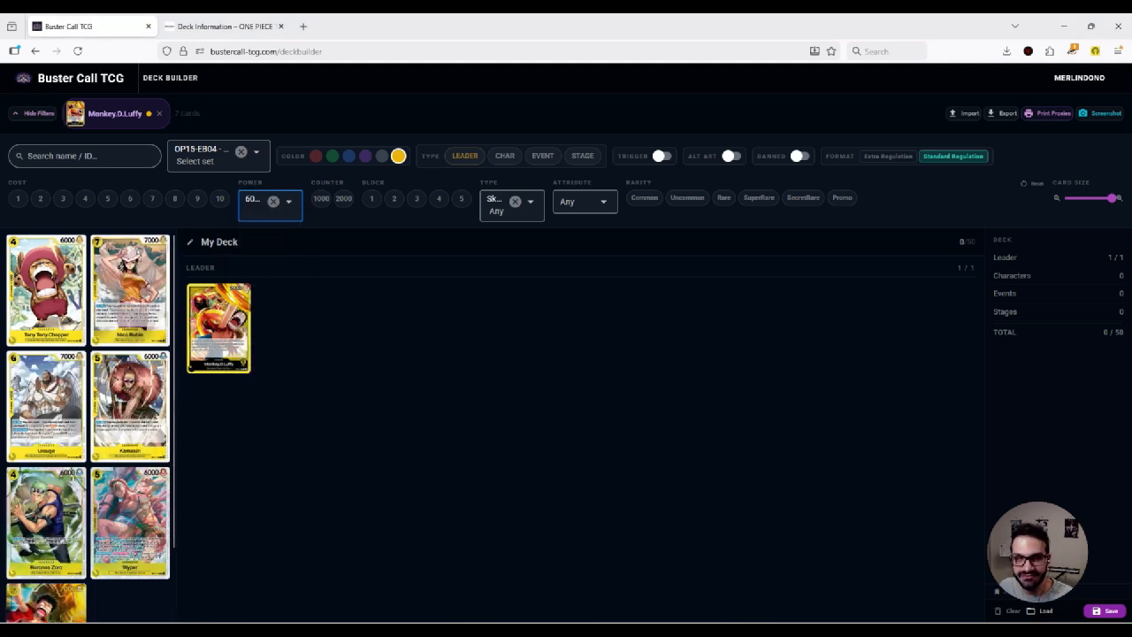
{"action": "scroll", "coordinate": [90, 425], "scroll_direction": "down", "scroll_amount": 1}
{"action": "scroll", "coordinate": [90, 425], "scroll_direction": "up", "scroll_amount": 1}
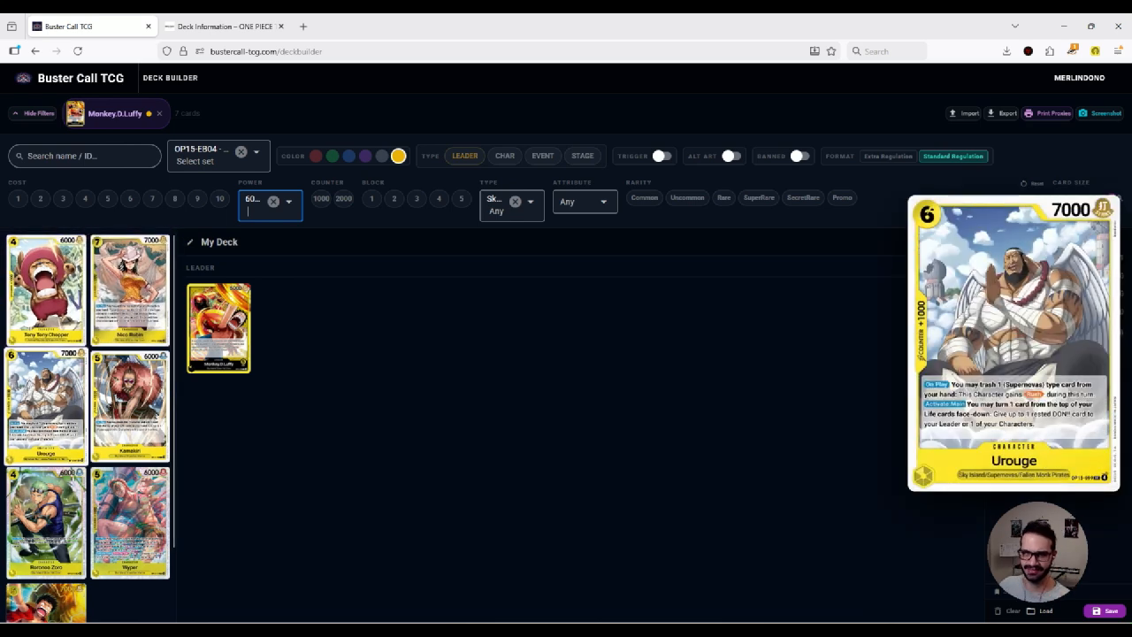
{"action": "mouse_move", "coordinate": [46, 521]}
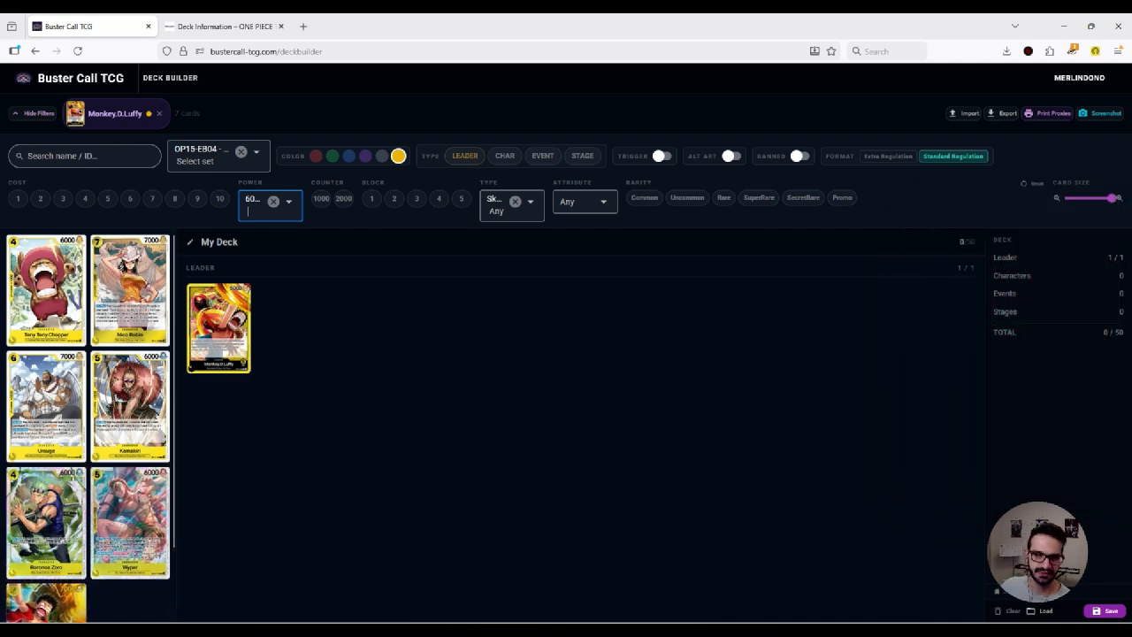
{"action": "mouse_move", "coordinate": [218, 327]}
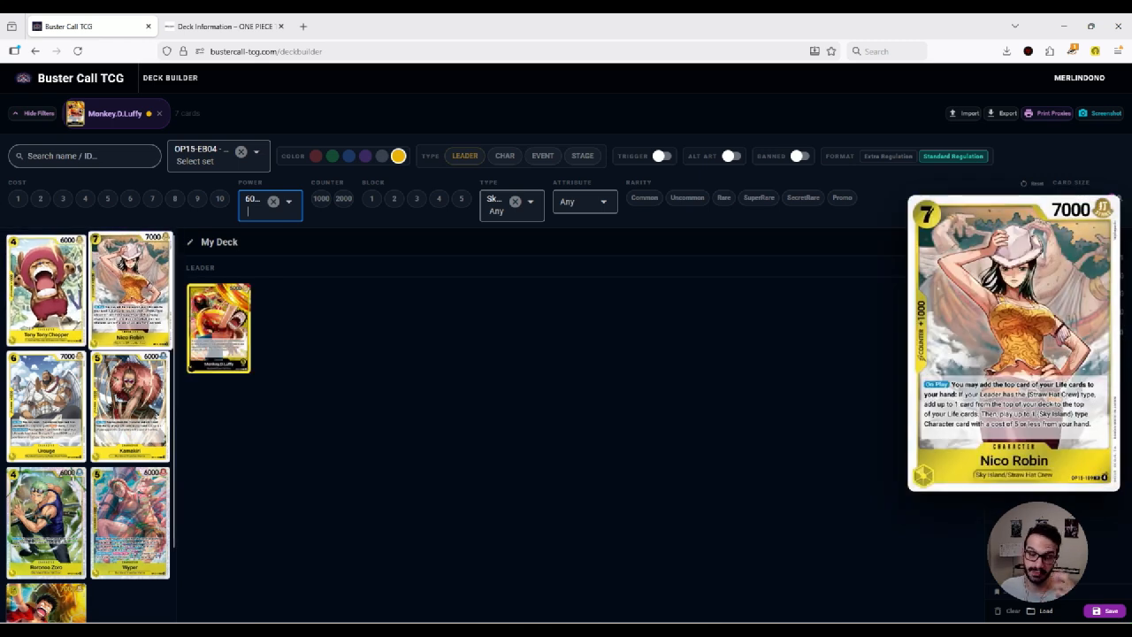
Step: Add four copies each of Nico Robin (cost 7) and Tony Tony.Chopper (cost 4) to the deck
{"action": "double_click", "coordinate": [130, 287]}
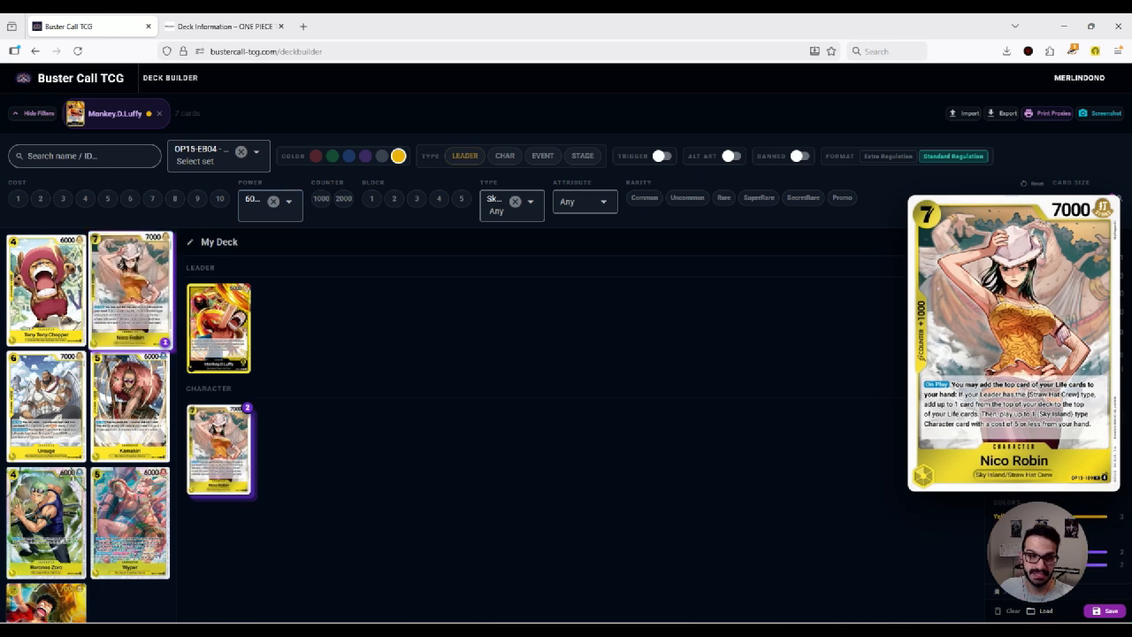
{"action": "double_click", "coordinate": [130, 288]}
{"action": "left_click", "coordinate": [46, 291]}
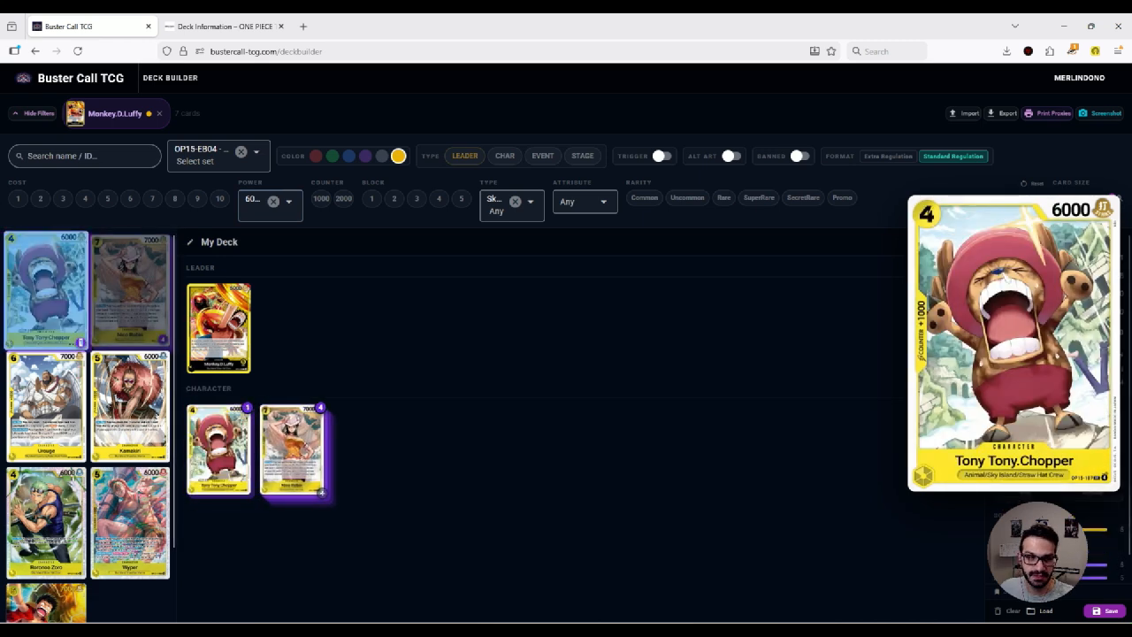
{"action": "double_click", "coordinate": [46, 292]}
{"action": "left_click", "coordinate": [46, 292]}
Step: Add four copies of Kamakiri to the deck and take one back out, leaving three
{"action": "double_click", "coordinate": [130, 407]}
{"action": "double_click", "coordinate": [130, 407]}
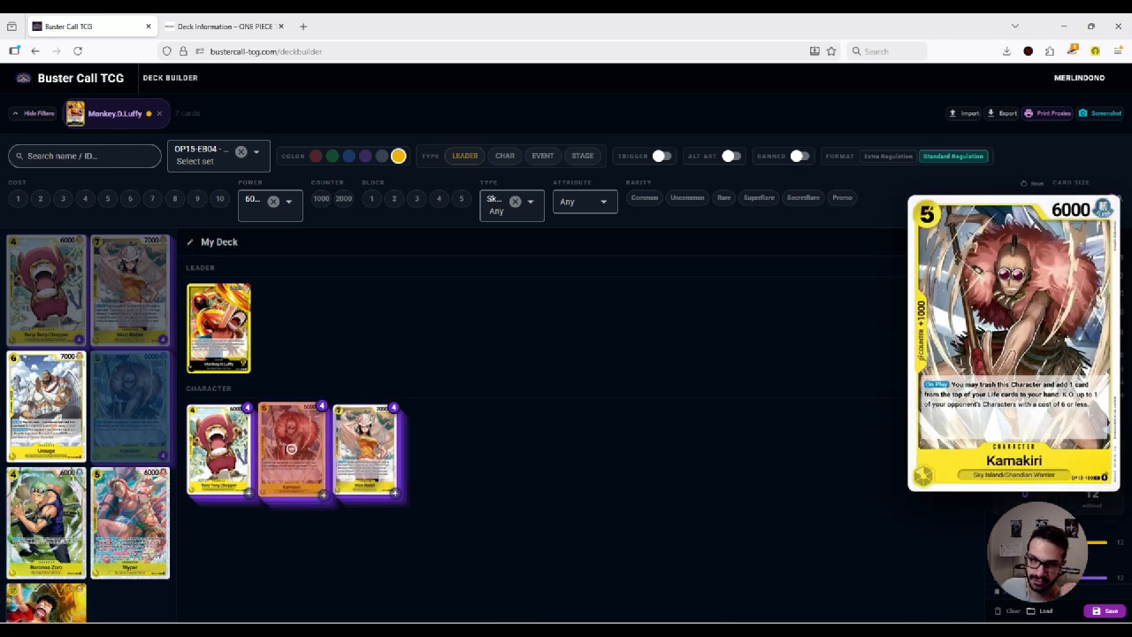
{"action": "left_click", "coordinate": [291, 448]}
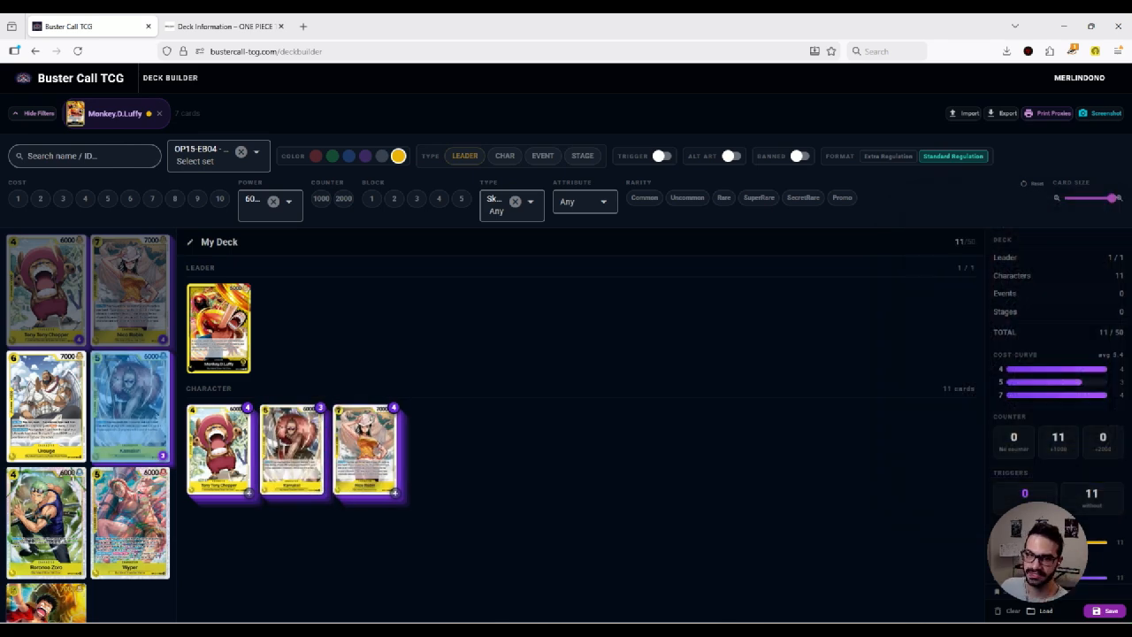
Step: Add four copies each of the Roronoa Zoro, Wyper and Monkey.D.Luffy characters to the deck
{"action": "left_click", "coordinate": [46, 522]}
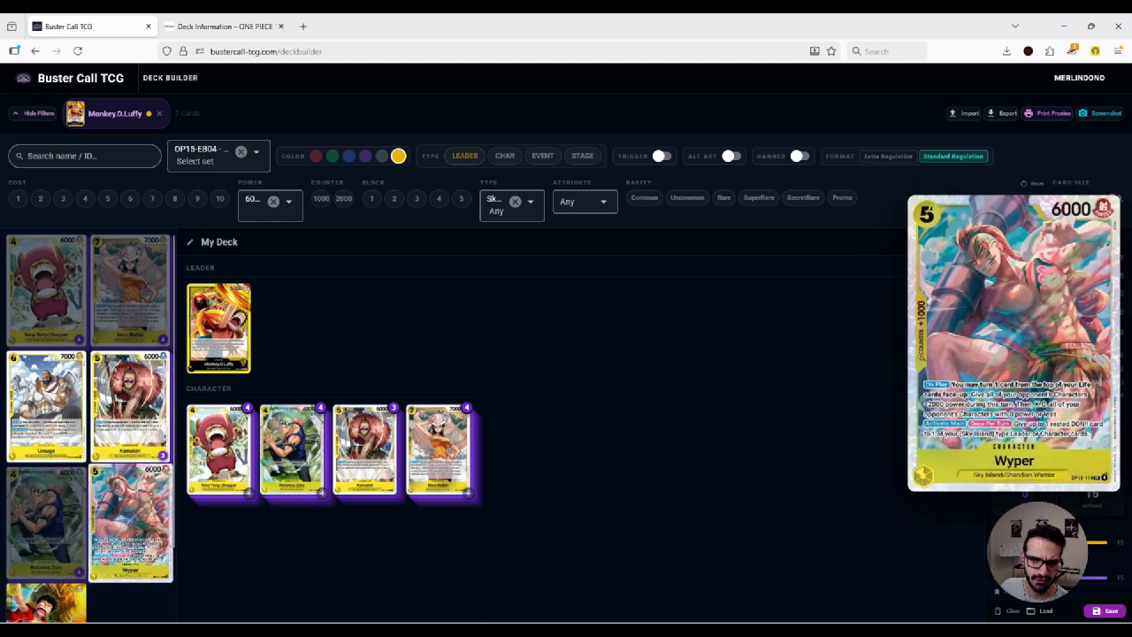
{"action": "left_click", "coordinate": [130, 521]}
{"action": "left_click", "coordinate": [46, 602]}
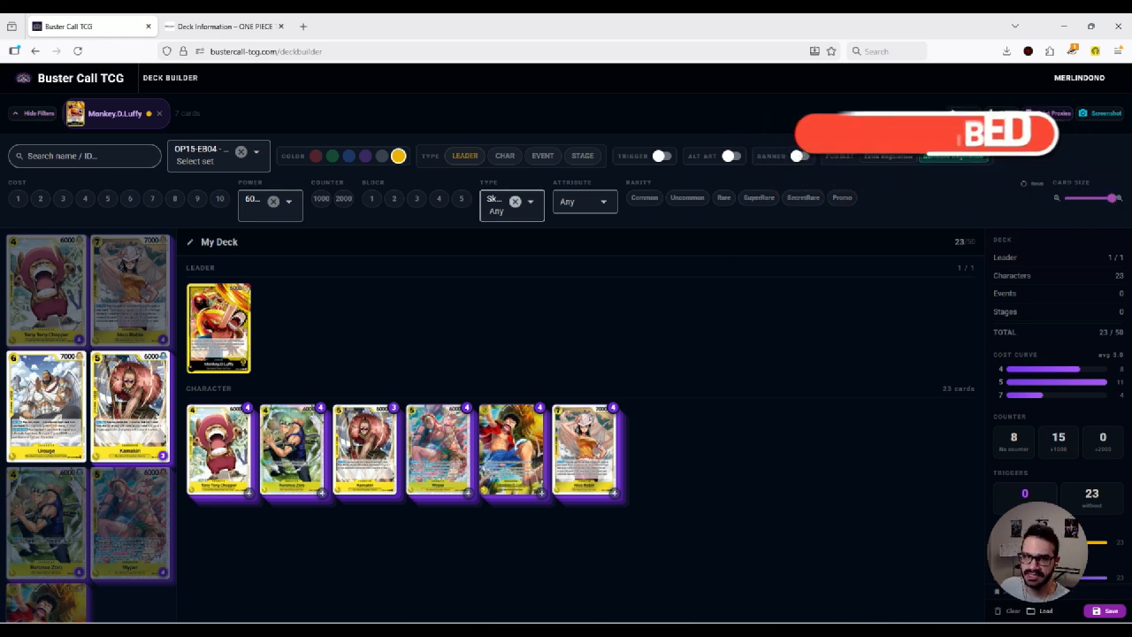
Step: Clear the power filter and restrict the Sky Island cards to those with a 2000 counter
{"action": "left_click", "coordinate": [274, 201]}
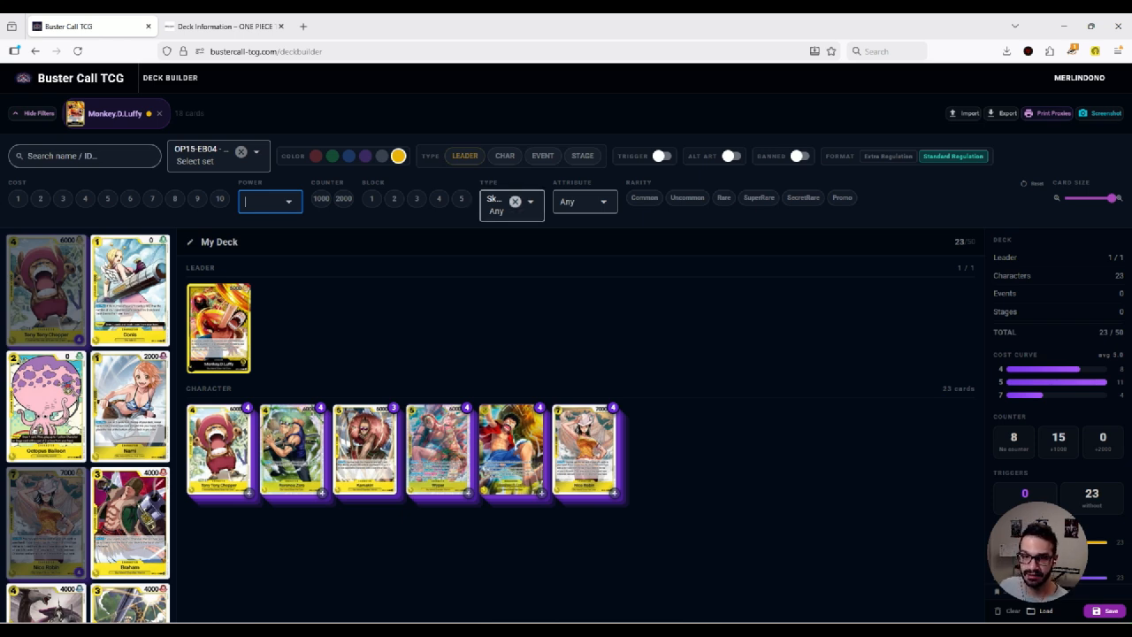
{"action": "mouse_move", "coordinate": [510, 448]}
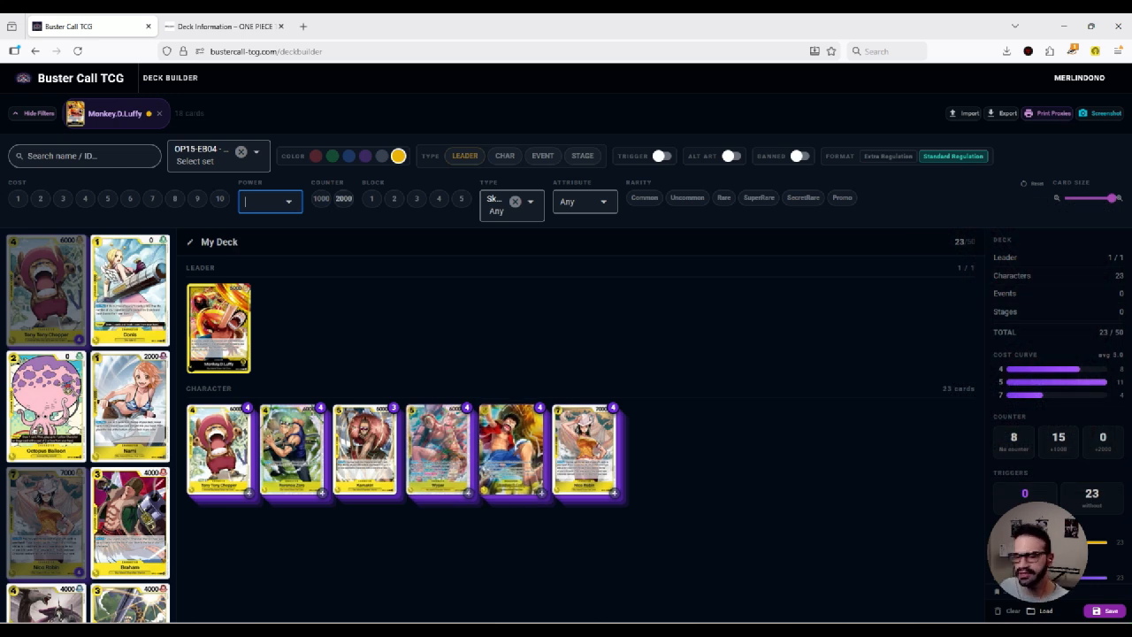
{"action": "left_click", "coordinate": [343, 198]}
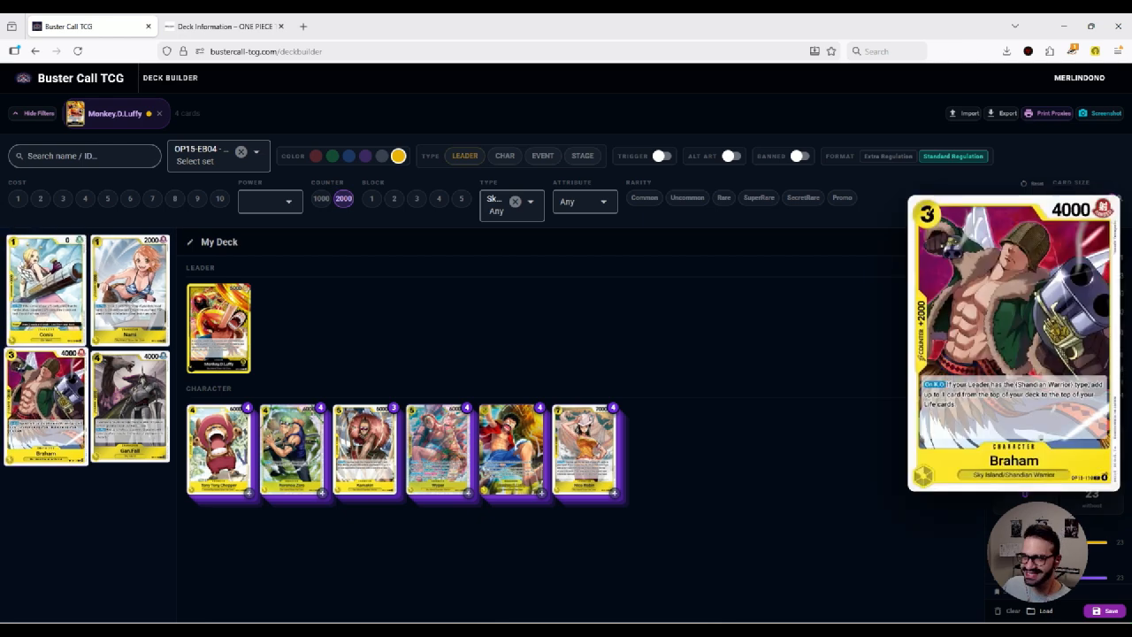
{"action": "mouse_move", "coordinate": [131, 292]}
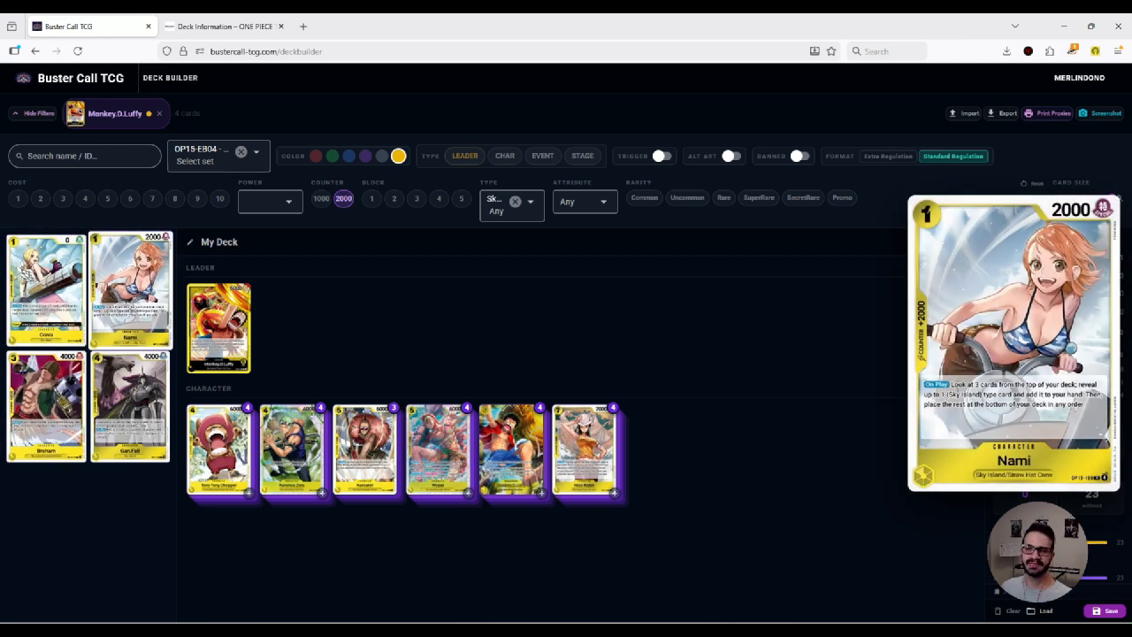
Step: Add four copies each of Nami and Conis from the 2000-counter cards to the deck
{"action": "left_click", "coordinate": [131, 292]}
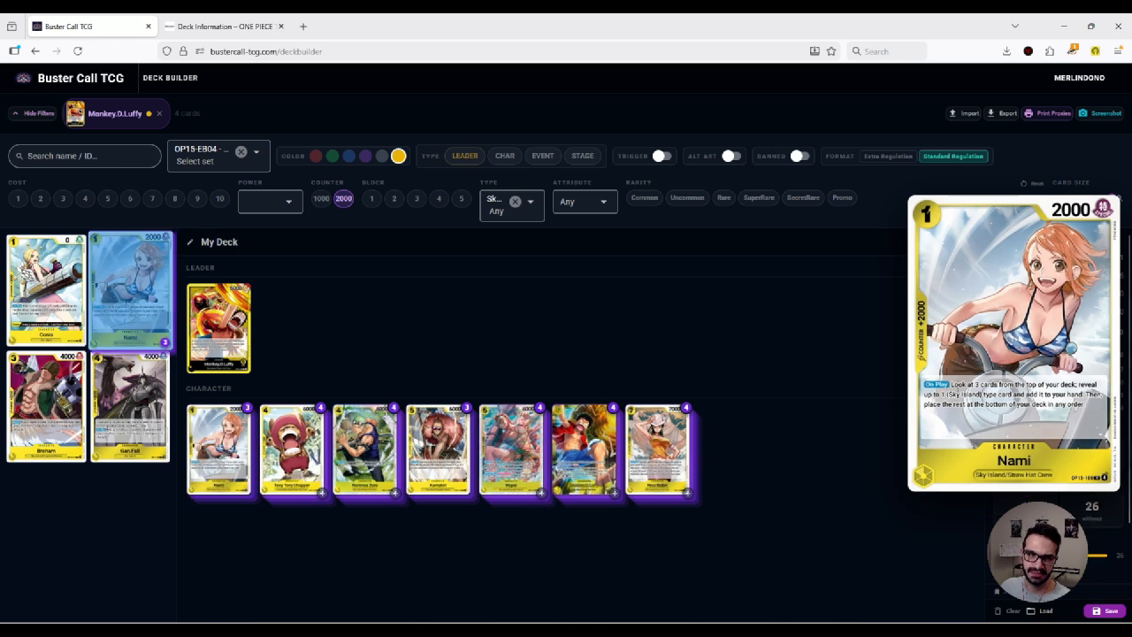
{"action": "left_click", "coordinate": [46, 292]}
{"action": "left_click", "coordinate": [46, 292]}
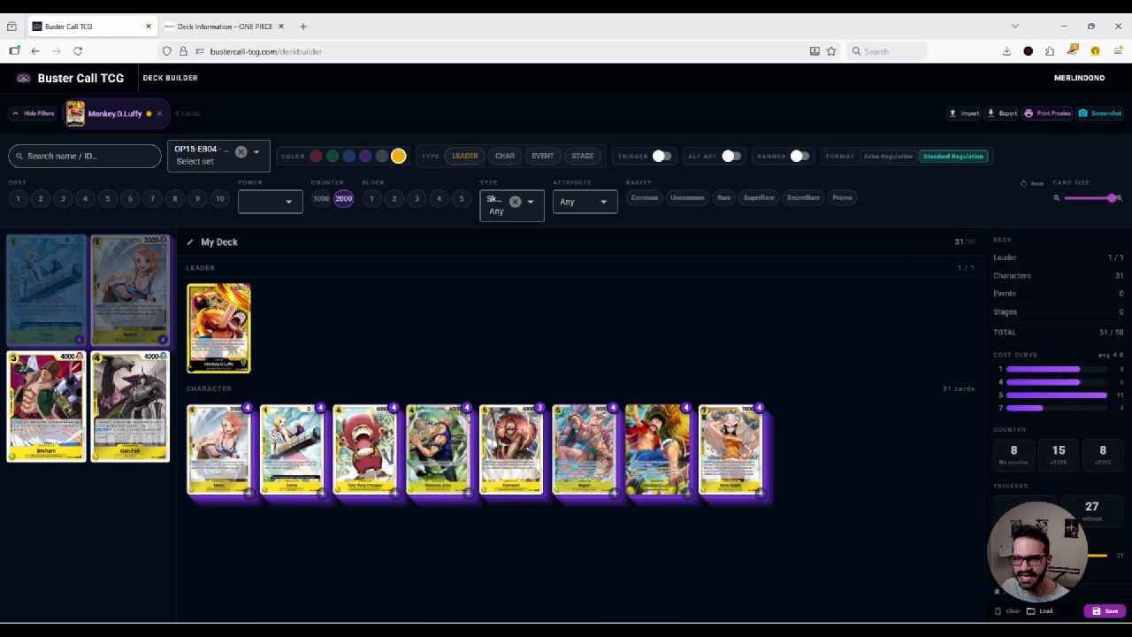
Step: Add four copies of Gan.Fall to the deck
{"action": "mouse_move", "coordinate": [730, 449]}
{"action": "left_click_drag", "start_coordinate": [1037, 552], "coordinate": [81, 548]}
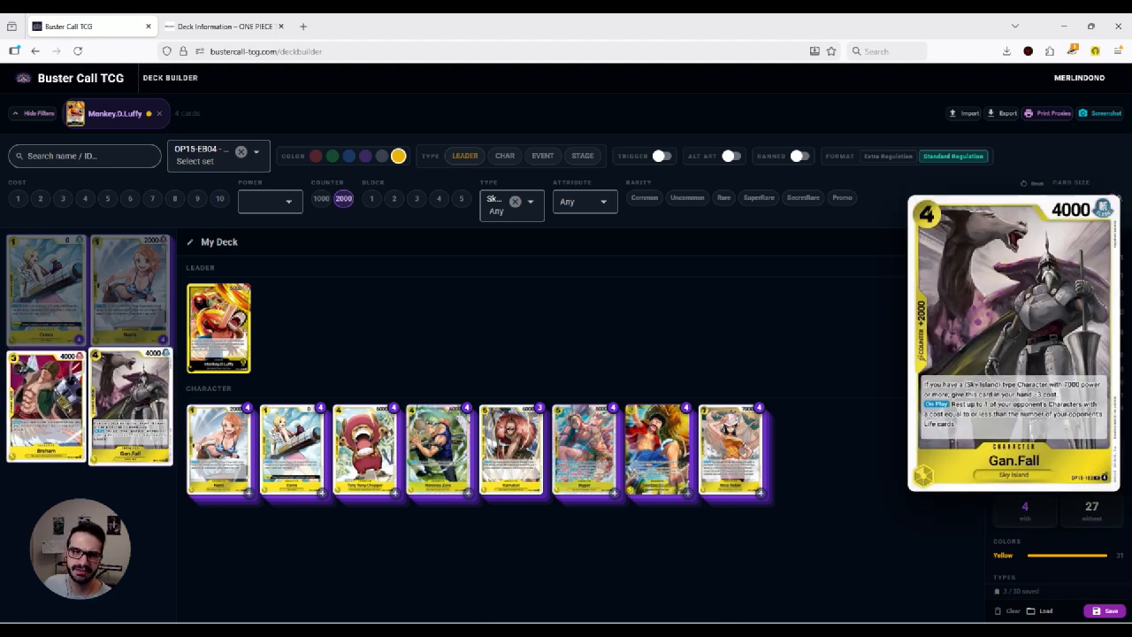
{"action": "left_click", "coordinate": [130, 407]}
{"action": "left_click", "coordinate": [131, 407]}
{"action": "left_click", "coordinate": [131, 407]}
{"action": "left_click", "coordinate": [131, 407]}
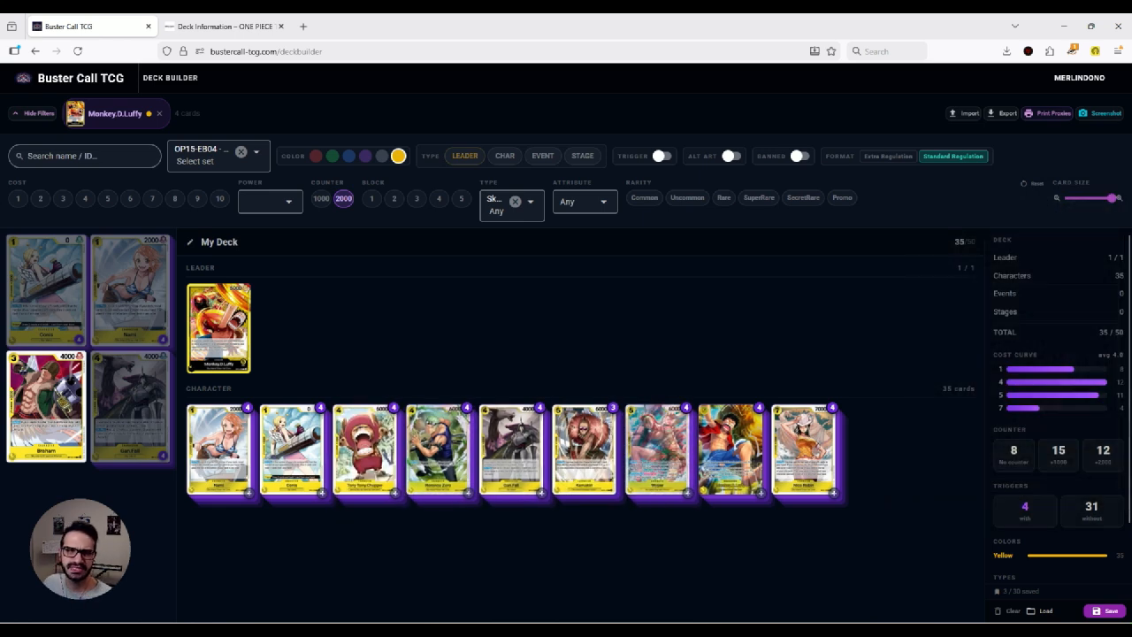
Step: Clear the 2000 counter and Sky Island type filters and look through all yellow cards of the selected set
{"action": "left_click", "coordinate": [343, 199]}
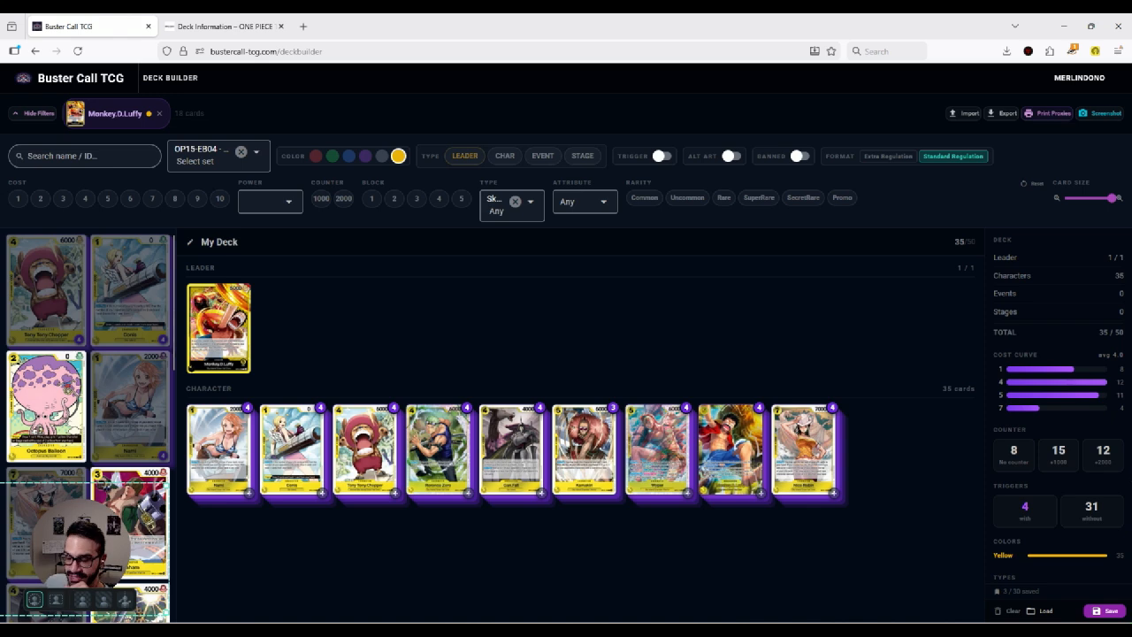
{"action": "left_click_drag", "start_coordinate": [80, 535], "coordinate": [928, 559]}
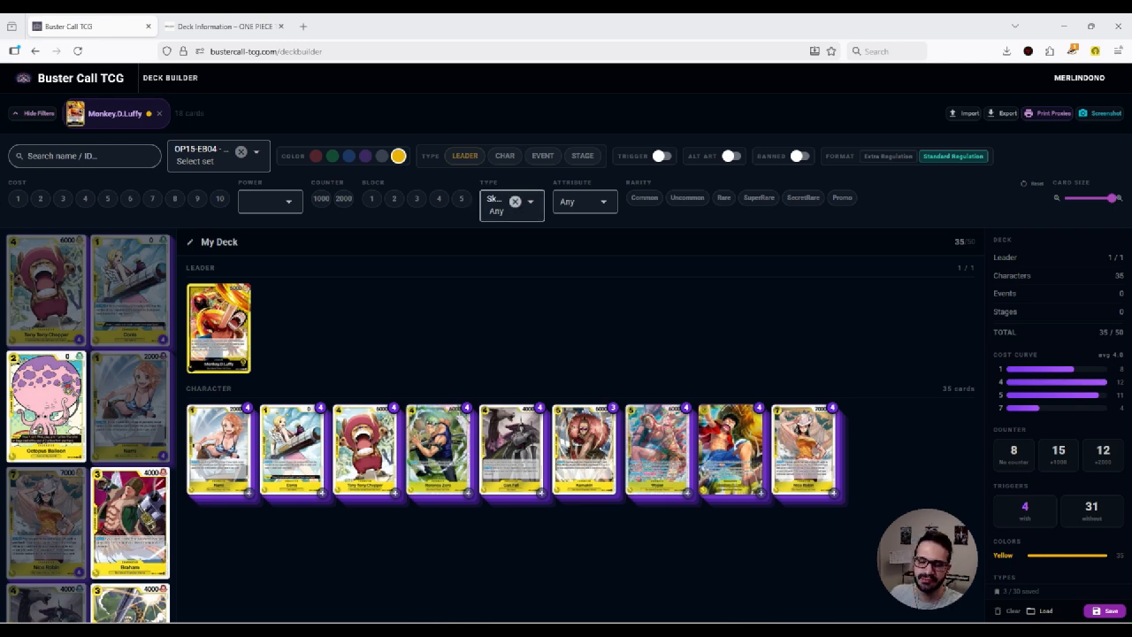
{"action": "left_click", "coordinate": [515, 200]}
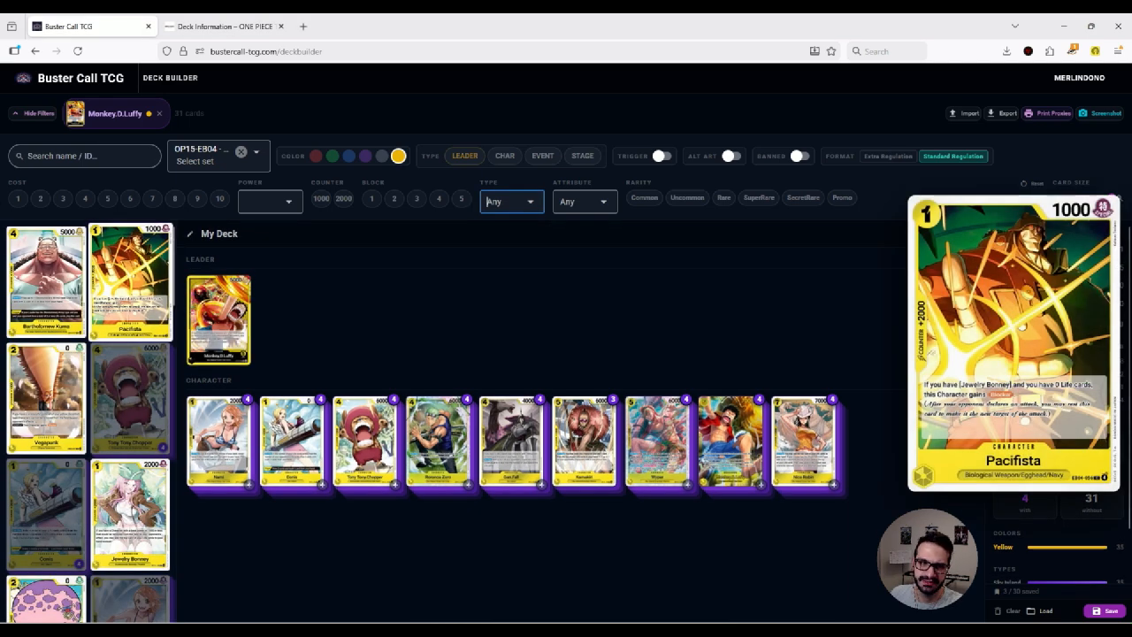
{"action": "scroll", "coordinate": [131, 353], "scroll_direction": "down", "scroll_amount": 5}
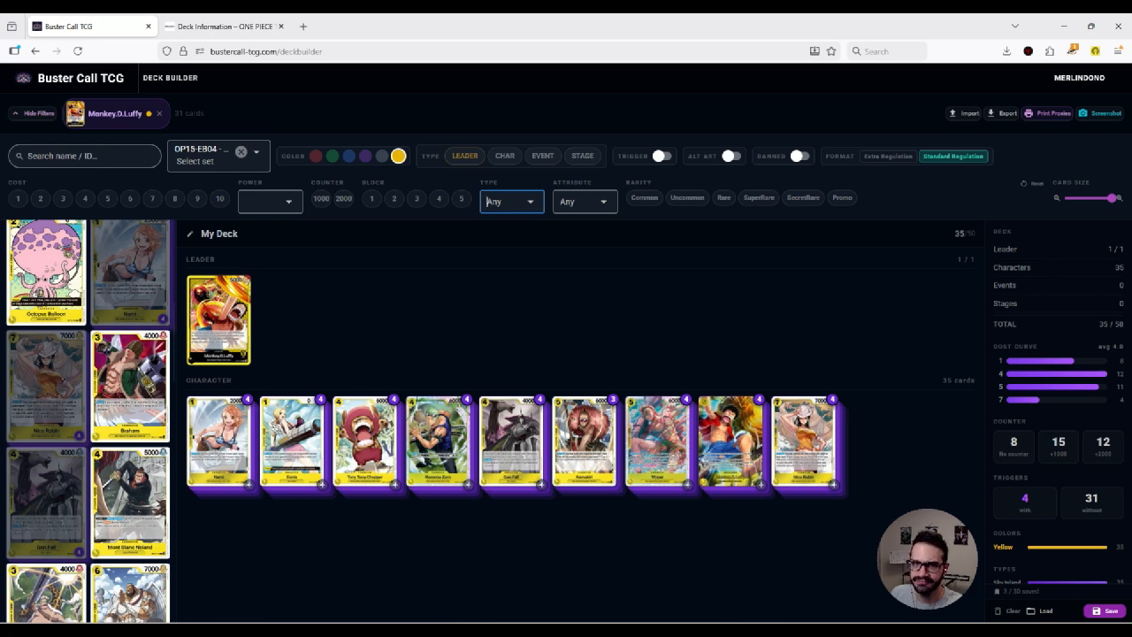
{"action": "scroll", "coordinate": [89, 421], "scroll_direction": "down", "scroll_amount": 5}
{"action": "scroll", "coordinate": [89, 421], "scroll_direction": "down", "scroll_amount": 6}
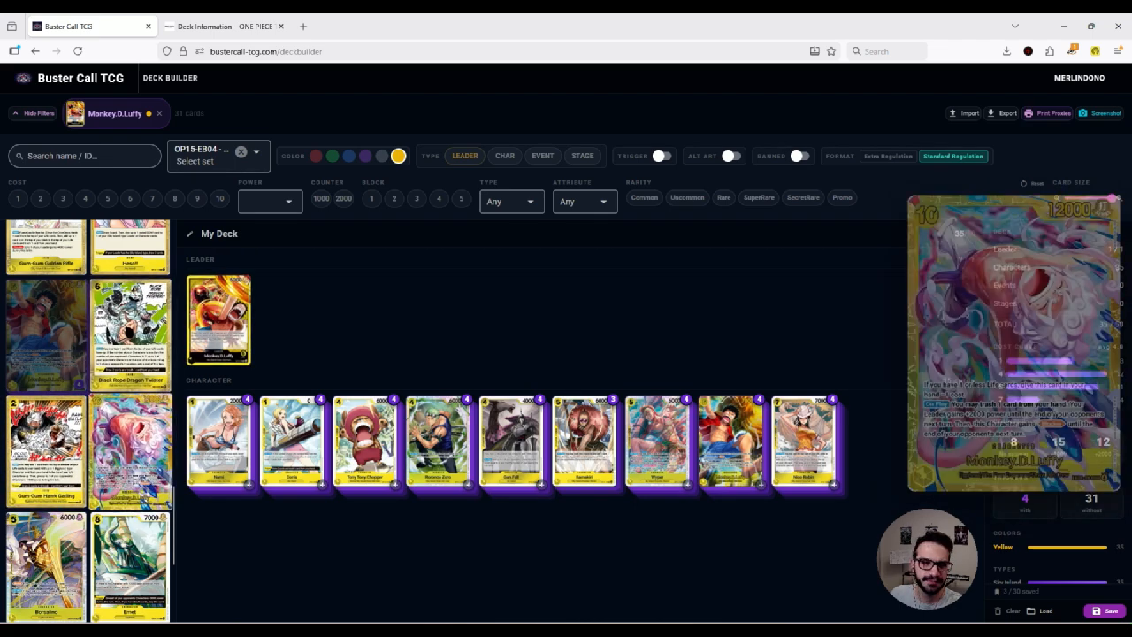
{"action": "scroll", "coordinate": [88, 421], "scroll_direction": "down", "scroll_amount": 6}
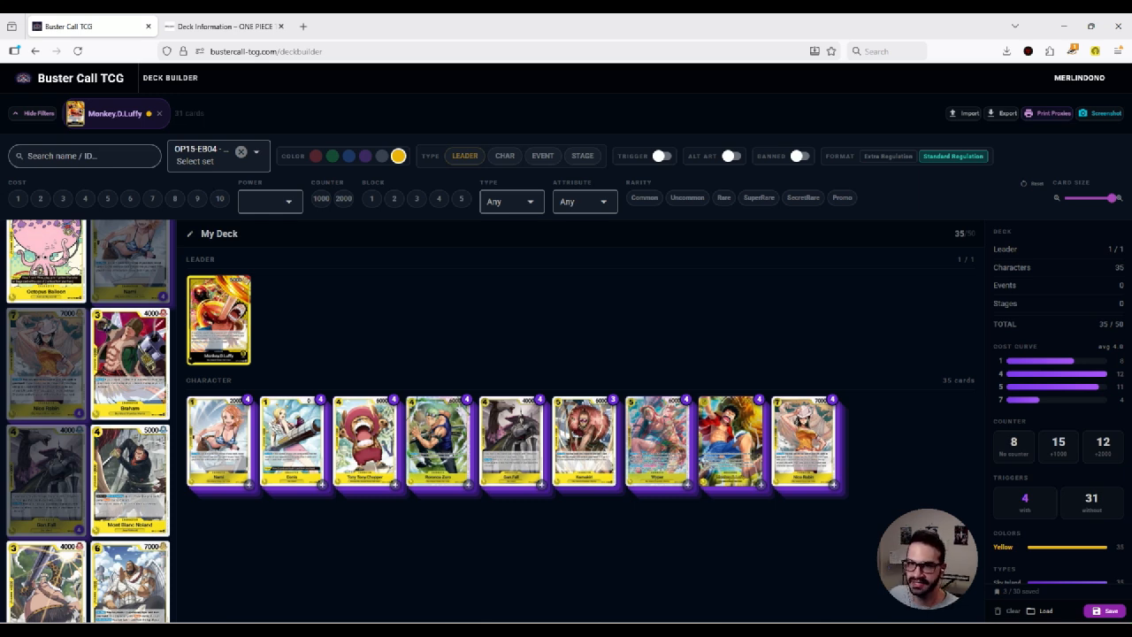
Step: Filter the cards to events and add four copies each of Gum-Gum Hawk Gatling and Gum-Gum Golden Rifle
{"action": "left_click", "coordinate": [542, 156]}
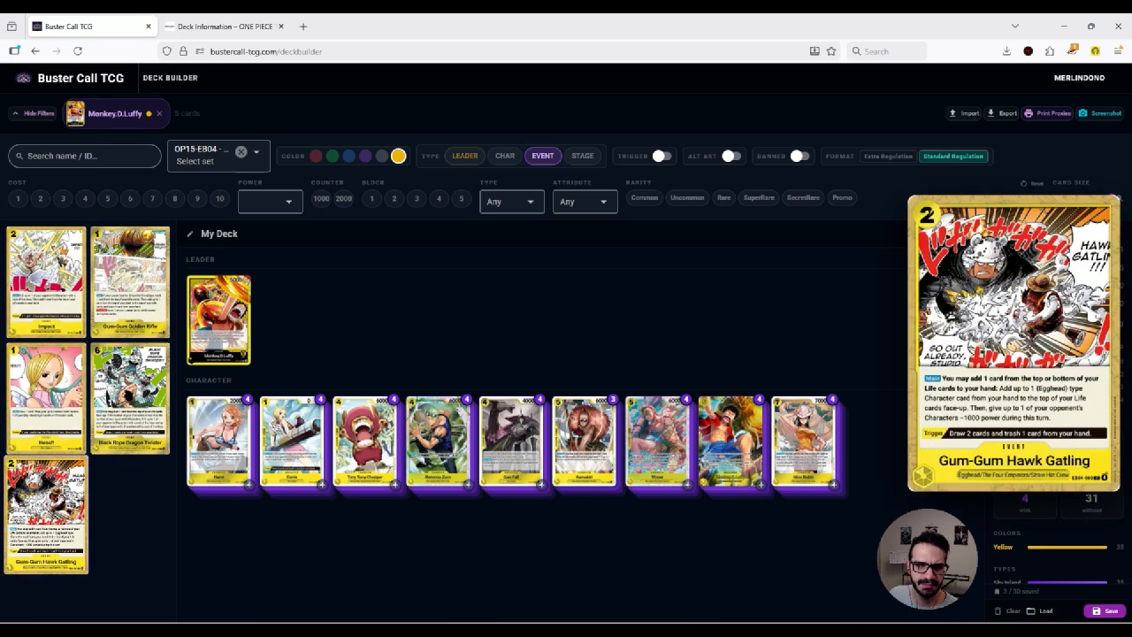
{"action": "left_click", "coordinate": [46, 513]}
{"action": "left_click", "coordinate": [46, 513]}
{"action": "left_click", "coordinate": [130, 278]}
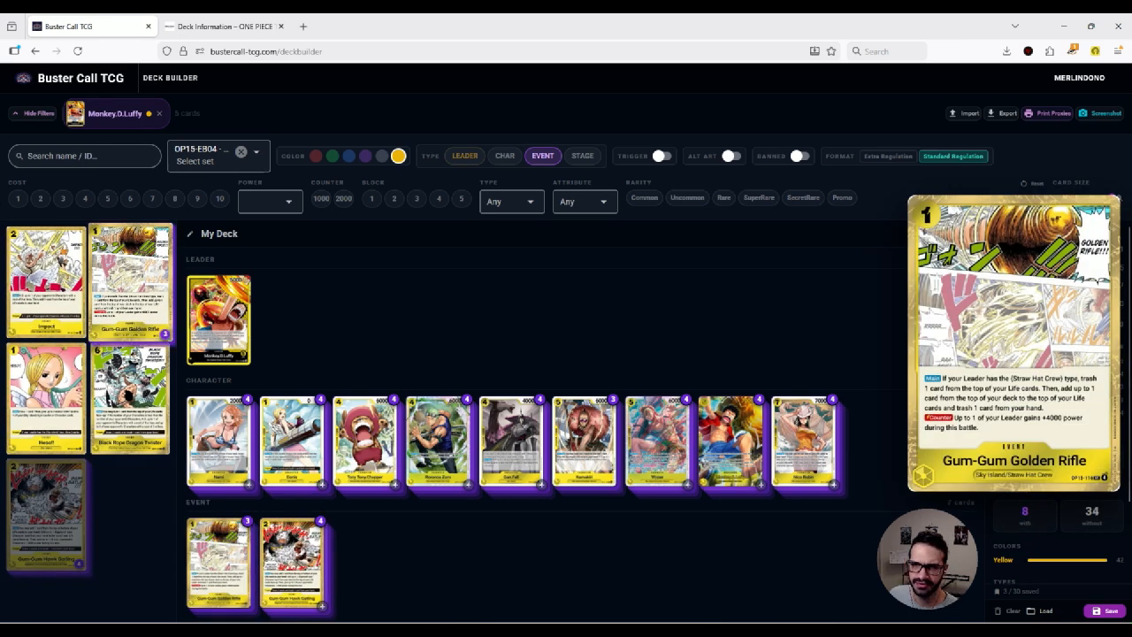
{"action": "left_click", "coordinate": [130, 279]}
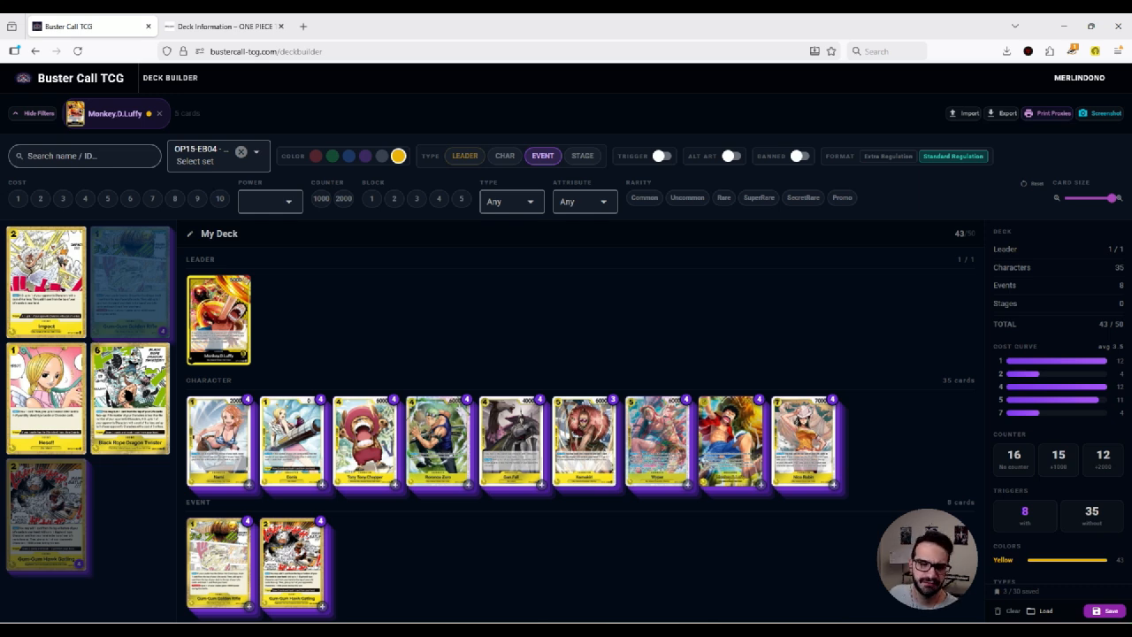
Step: Switch the card type filter from events to stages, clear the set filter, and preview the yellow stage cards
{"action": "left_click", "coordinate": [542, 156]}
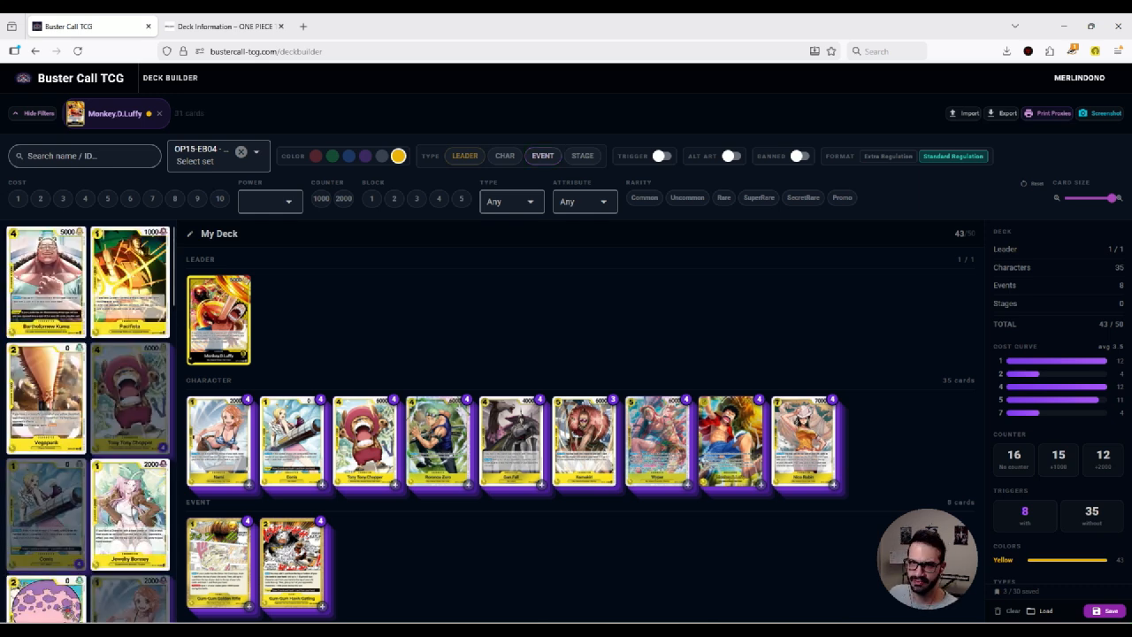
{"action": "left_click", "coordinate": [582, 156]}
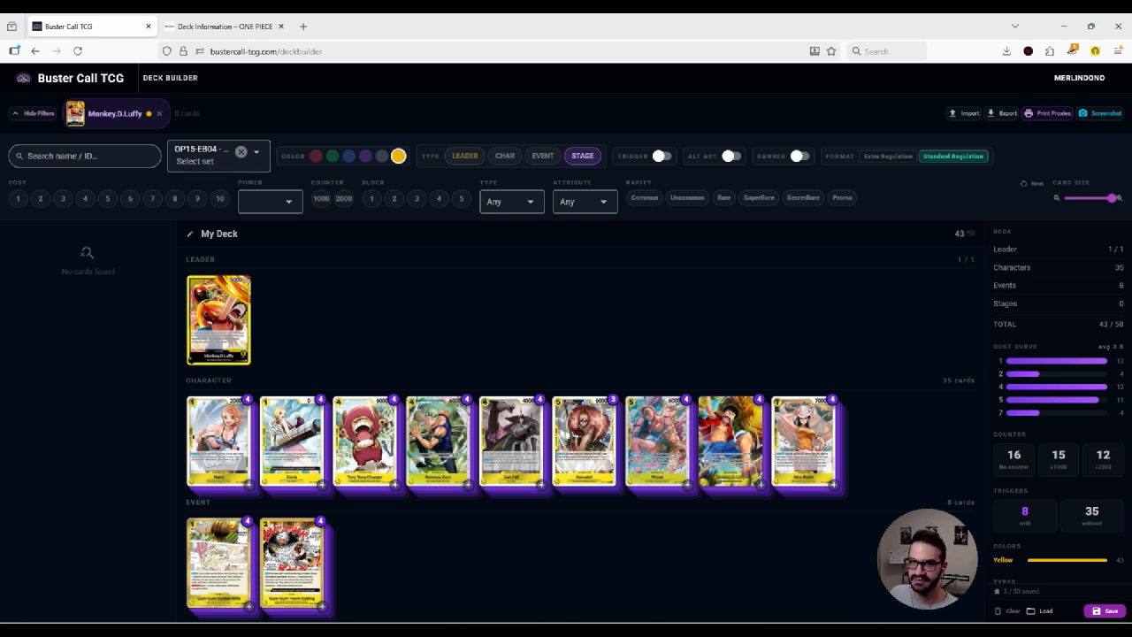
{"action": "left_click", "coordinate": [241, 153]}
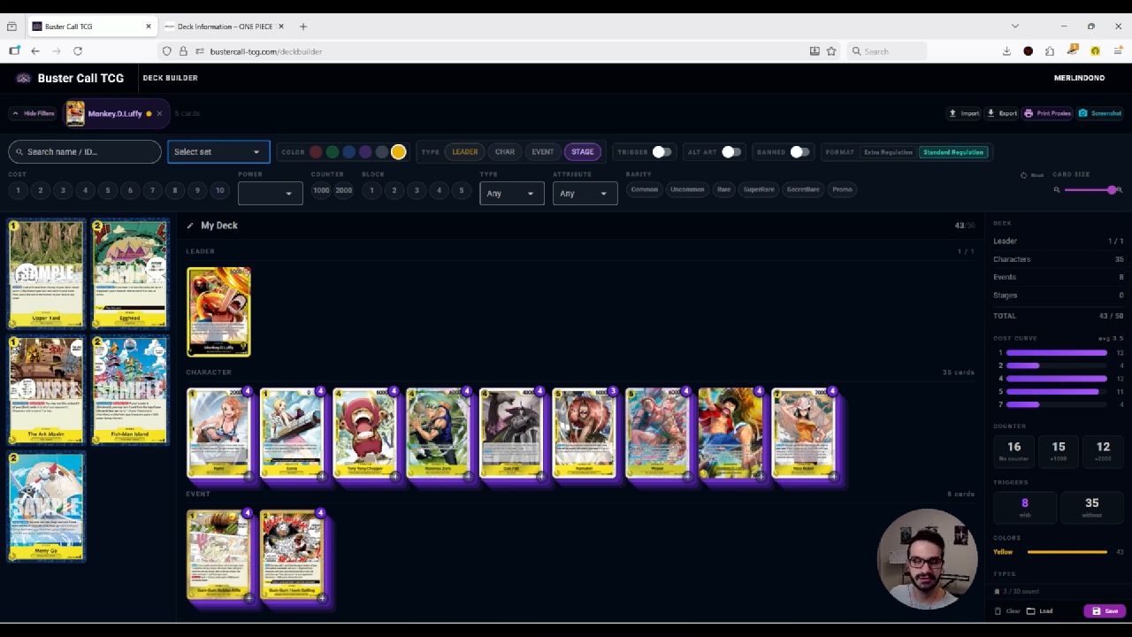
{"action": "mouse_move", "coordinate": [46, 389]}
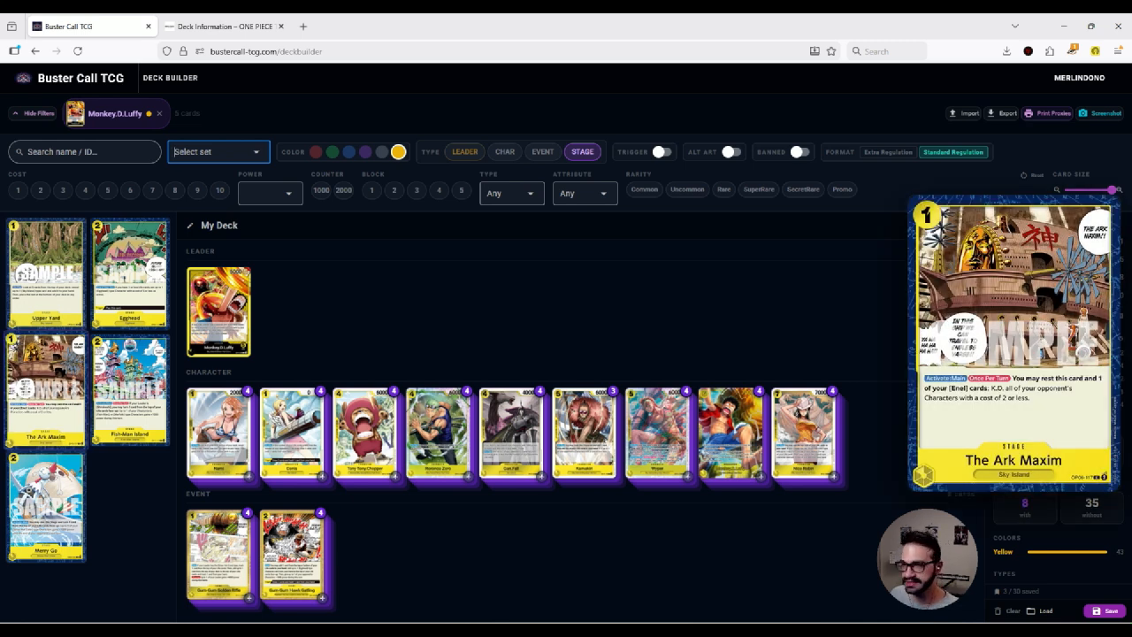
{"action": "mouse_move", "coordinate": [46, 274]}
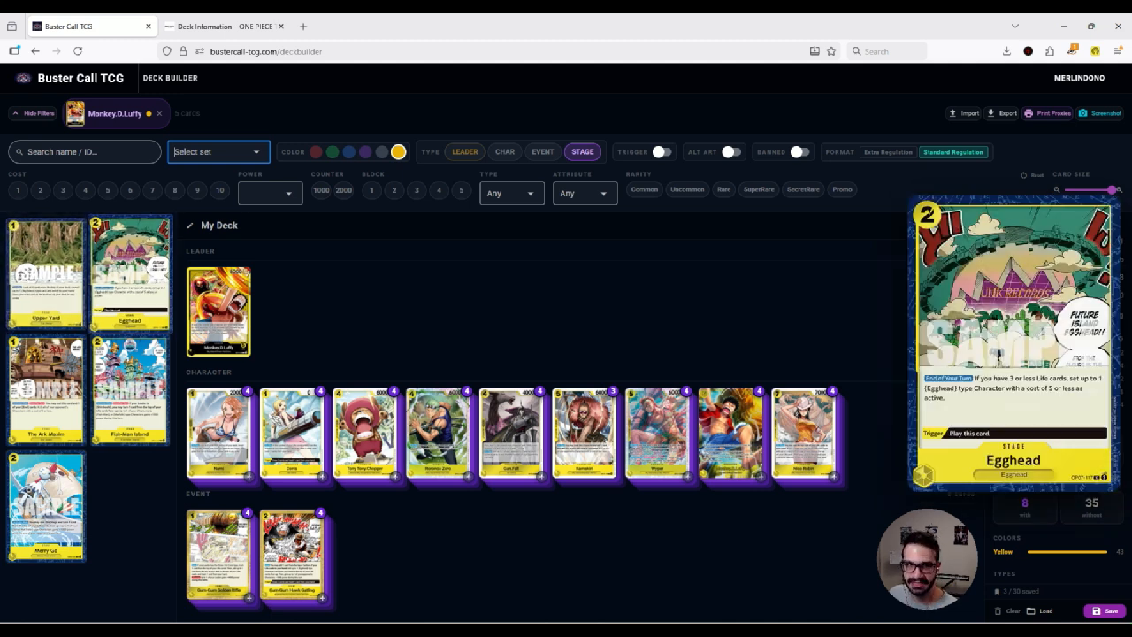
Step: Add four copies of the Upper Yard stage to the deck and check the deck's stage section
{"action": "left_click", "coordinate": [46, 274]}
{"action": "left_click", "coordinate": [46, 274]}
{"action": "left_click", "coordinate": [46, 274]}
{"action": "left_click", "coordinate": [46, 274]}
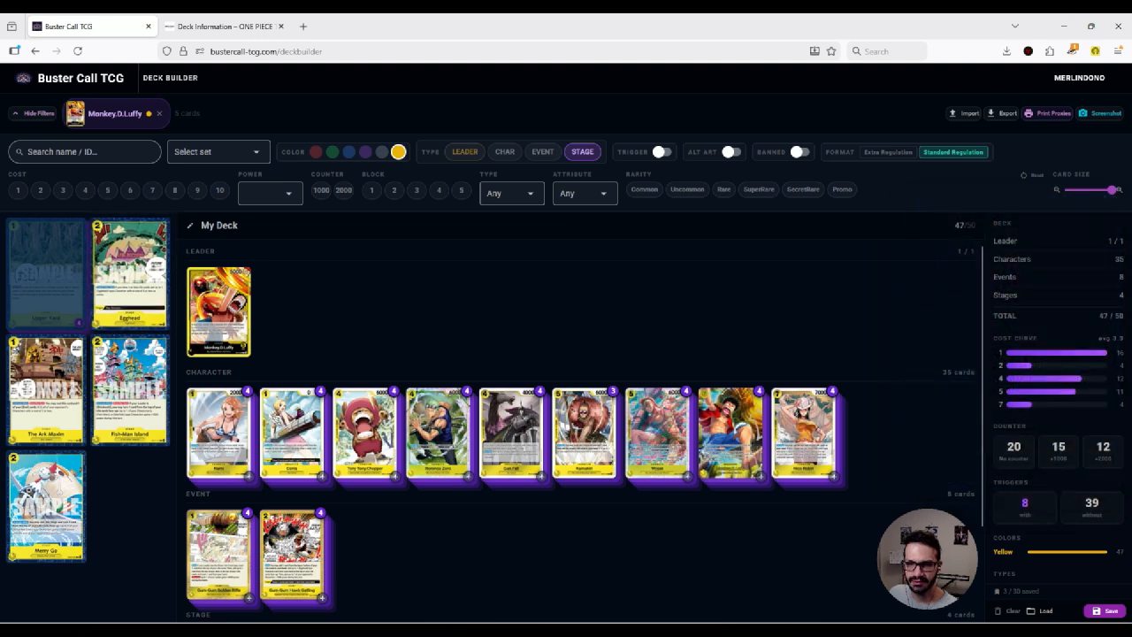
{"action": "scroll", "coordinate": [221, 557], "scroll_direction": "down", "scroll_amount": 2}
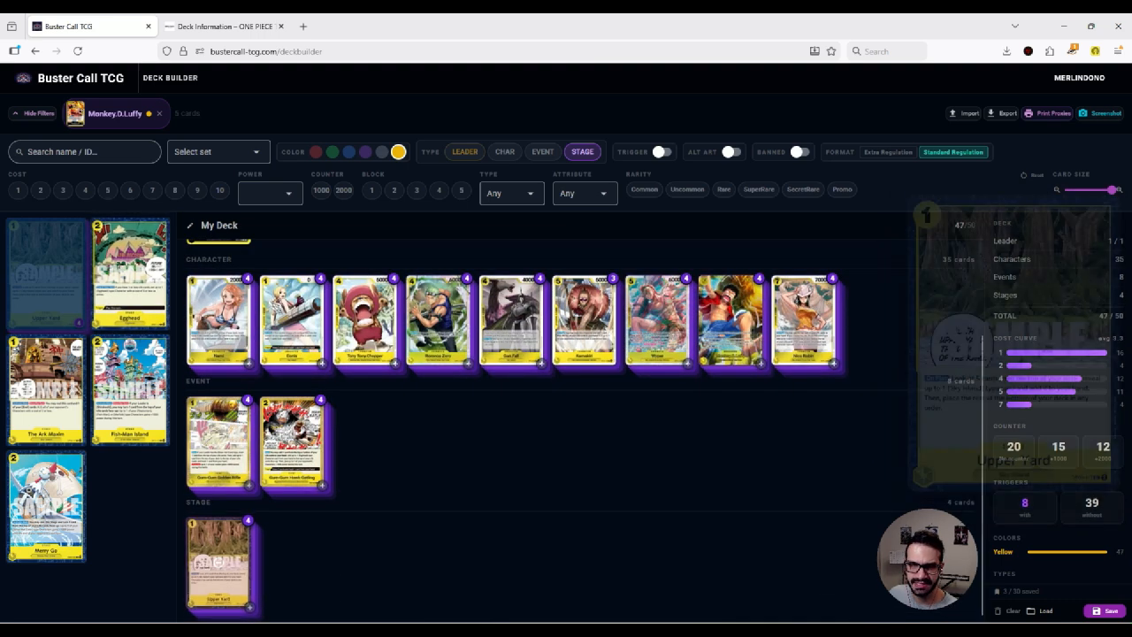
Step: Switch the card type filter from stages to characters and limit the results to costs 1, 2 and 3
{"action": "scroll", "coordinate": [218, 562], "scroll_direction": "up", "scroll_amount": 2}
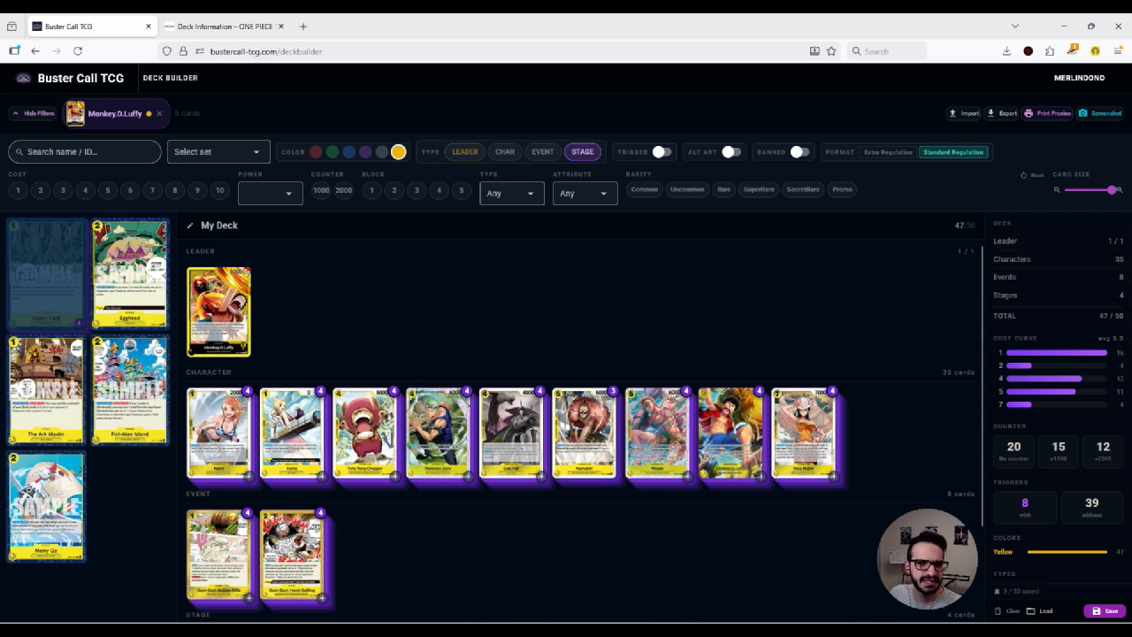
{"action": "left_click", "coordinate": [505, 152]}
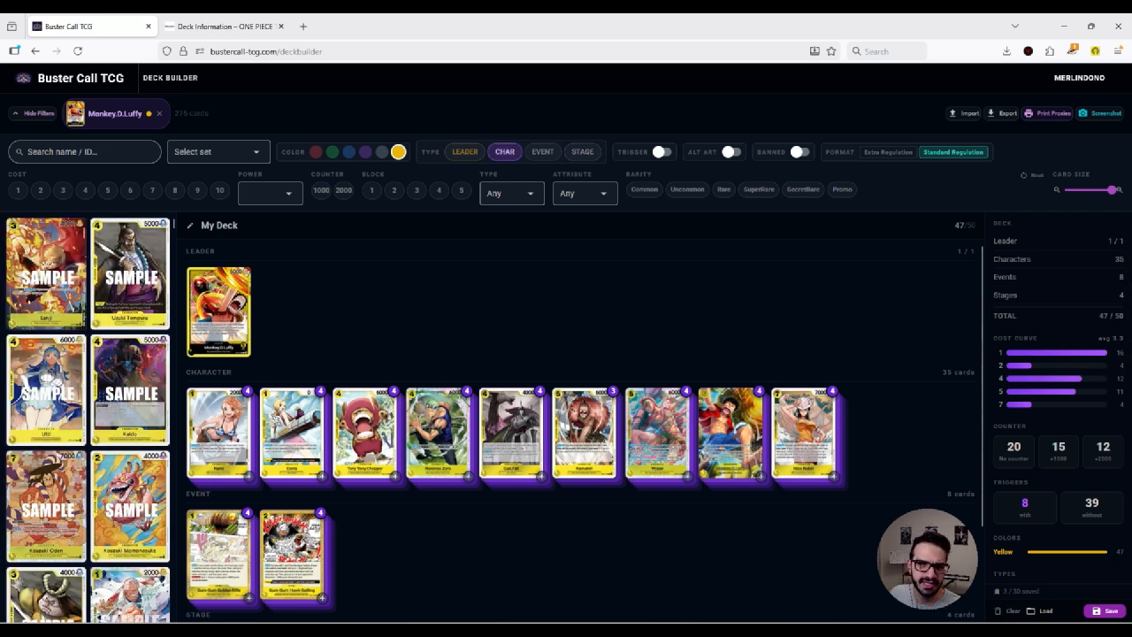
{"action": "left_click", "coordinate": [18, 190]}
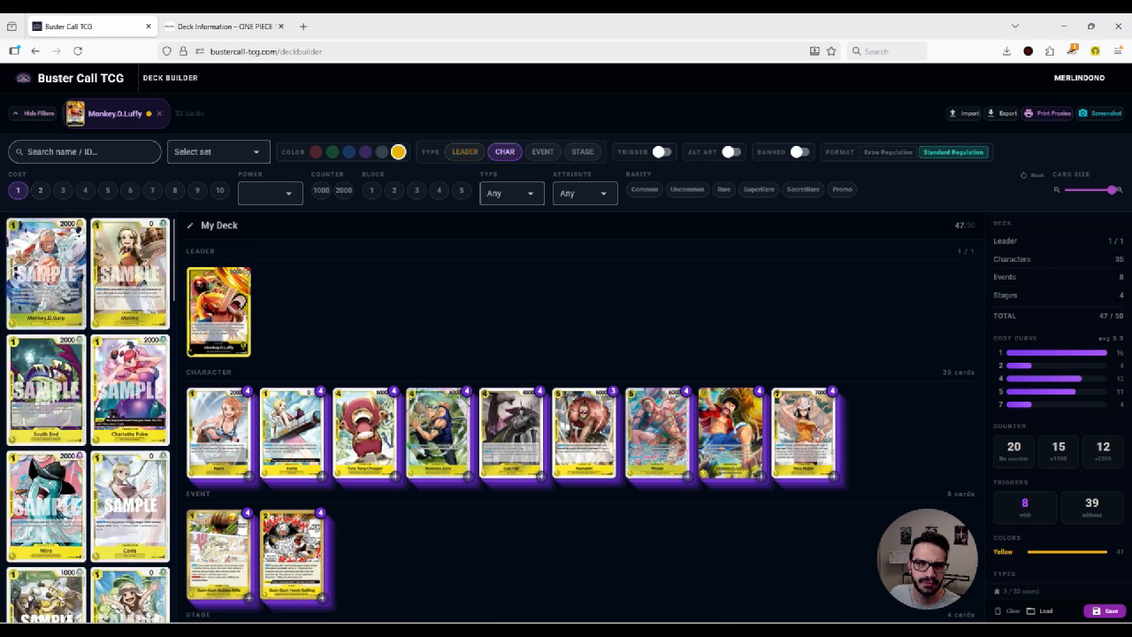
{"action": "left_click", "coordinate": [40, 190]}
{"action": "left_click", "coordinate": [63, 190]}
Step: Add three copies of the 3-cost Jewelry Bonney with 4000 power to the deck and look over the deck's sections
{"action": "scroll", "coordinate": [130, 370], "scroll_direction": "down", "scroll_amount": 5}
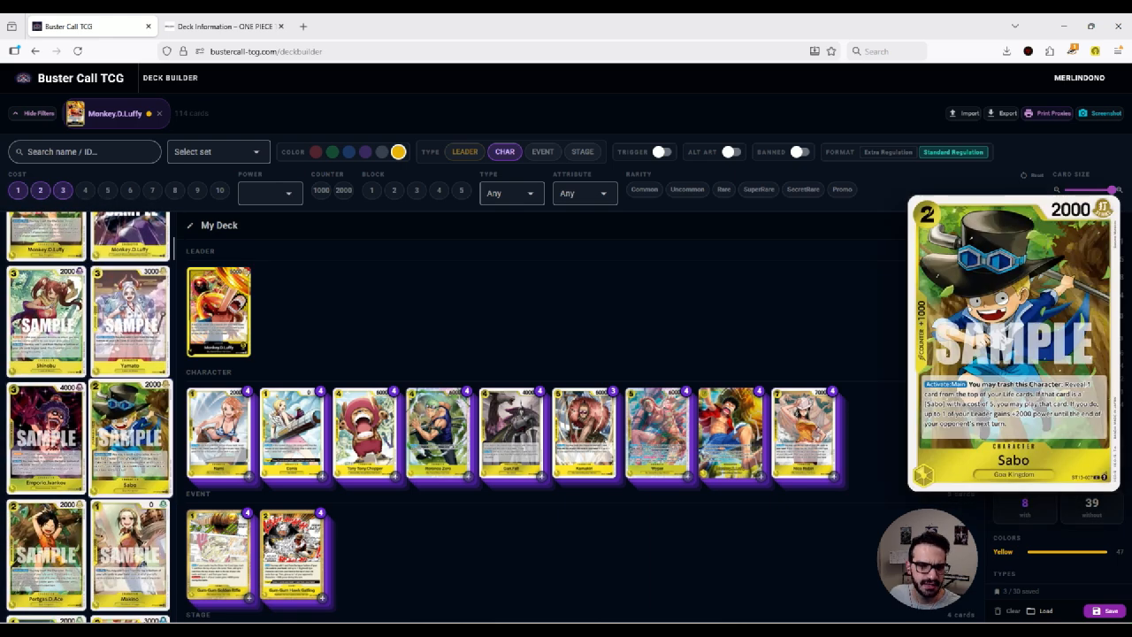
{"action": "scroll", "coordinate": [88, 416], "scroll_direction": "down", "scroll_amount": 2}
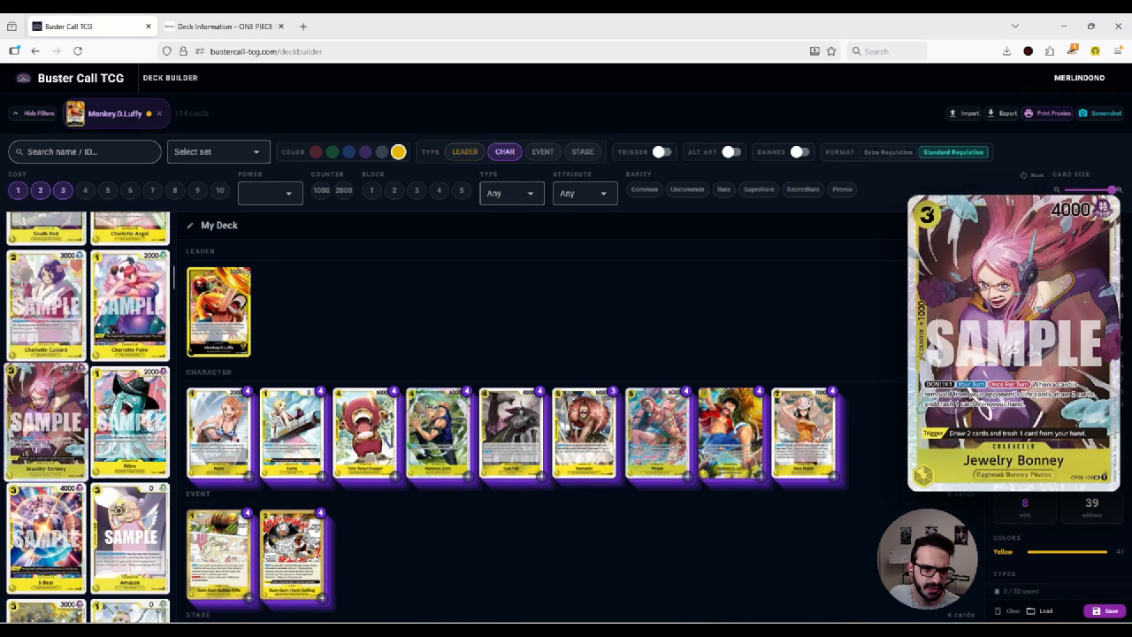
{"action": "left_click", "coordinate": [46, 421]}
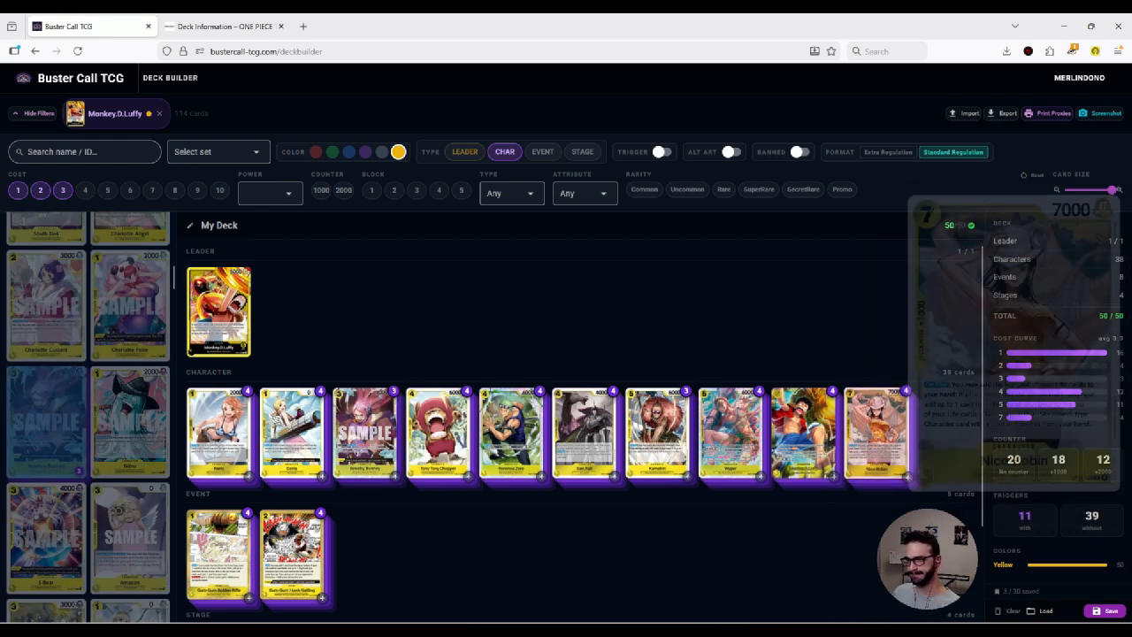
{"action": "scroll", "coordinate": [553, 416], "scroll_direction": "down", "scroll_amount": 2}
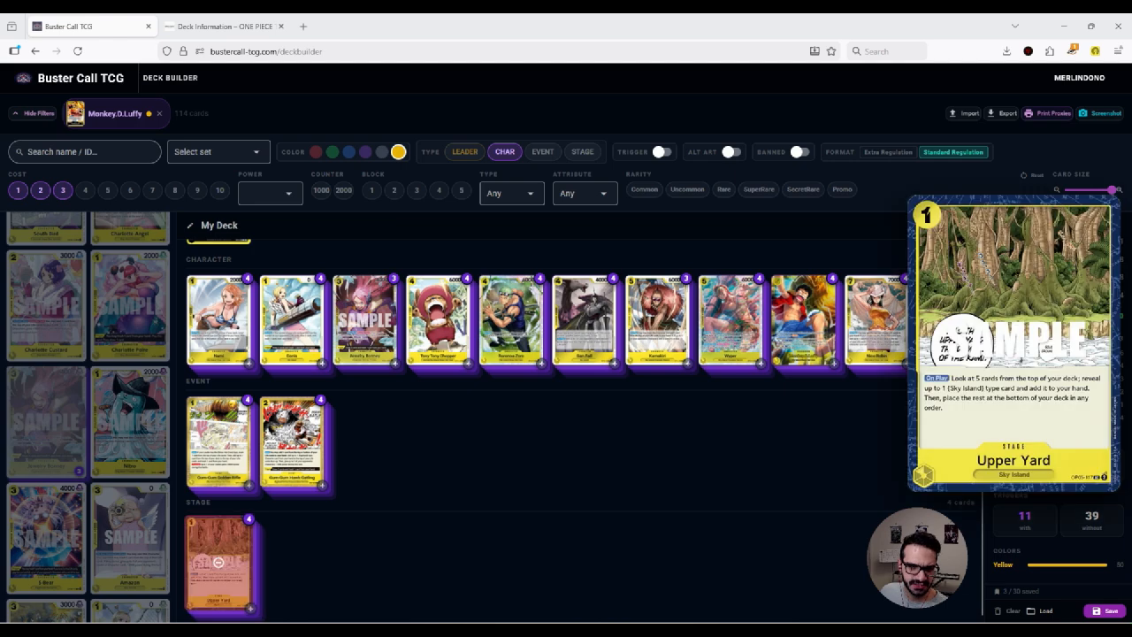
{"action": "scroll", "coordinate": [292, 443], "scroll_direction": "up", "scroll_amount": 2}
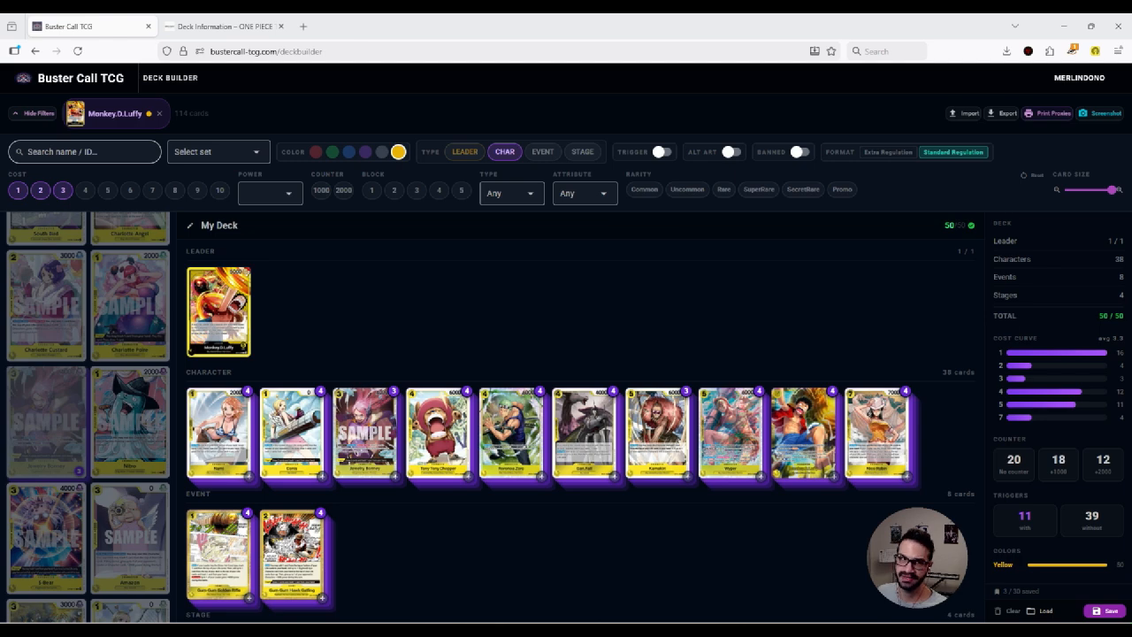
Step: View the list of card sets available for filtering and close it without choosing one
{"action": "left_click", "coordinate": [212, 151]}
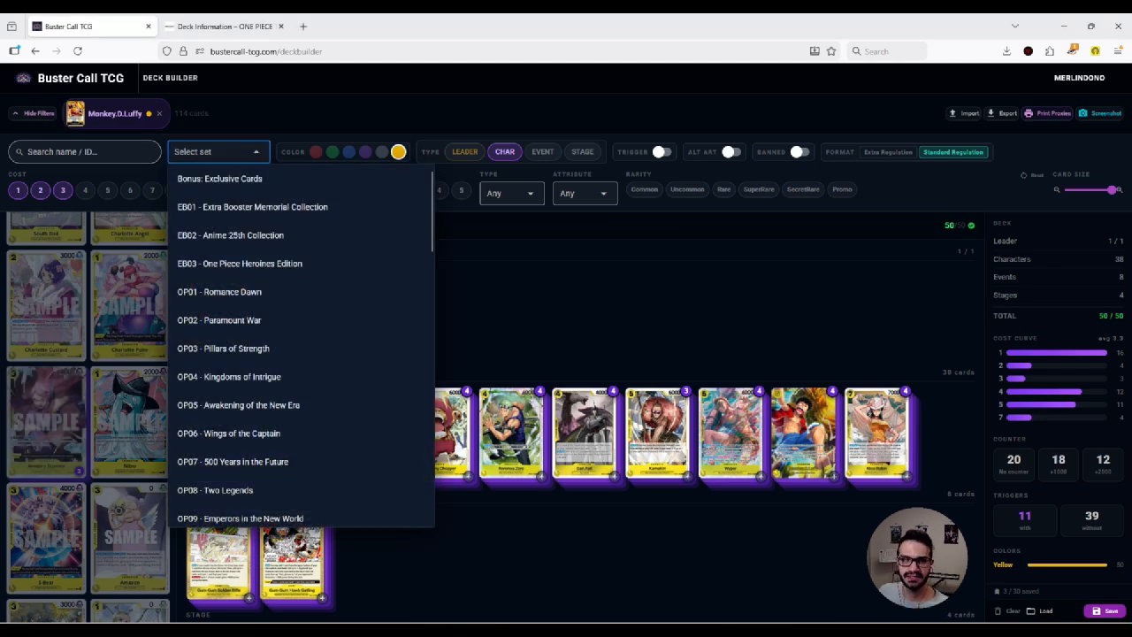
{"action": "left_click", "coordinate": [212, 151]}
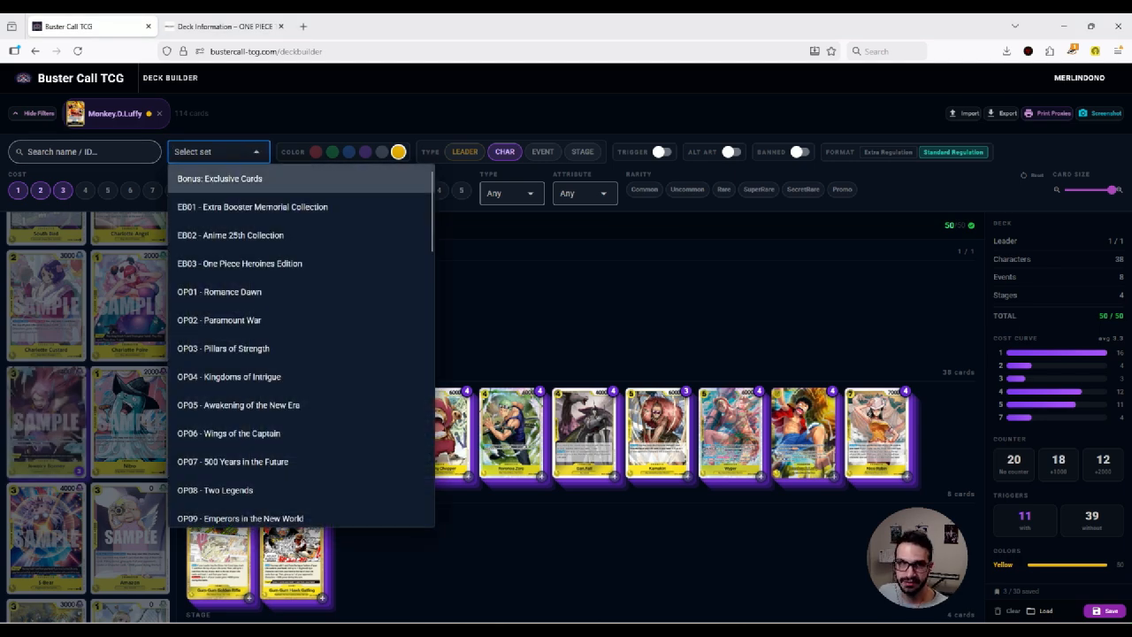
{"action": "left_click", "coordinate": [212, 151]}
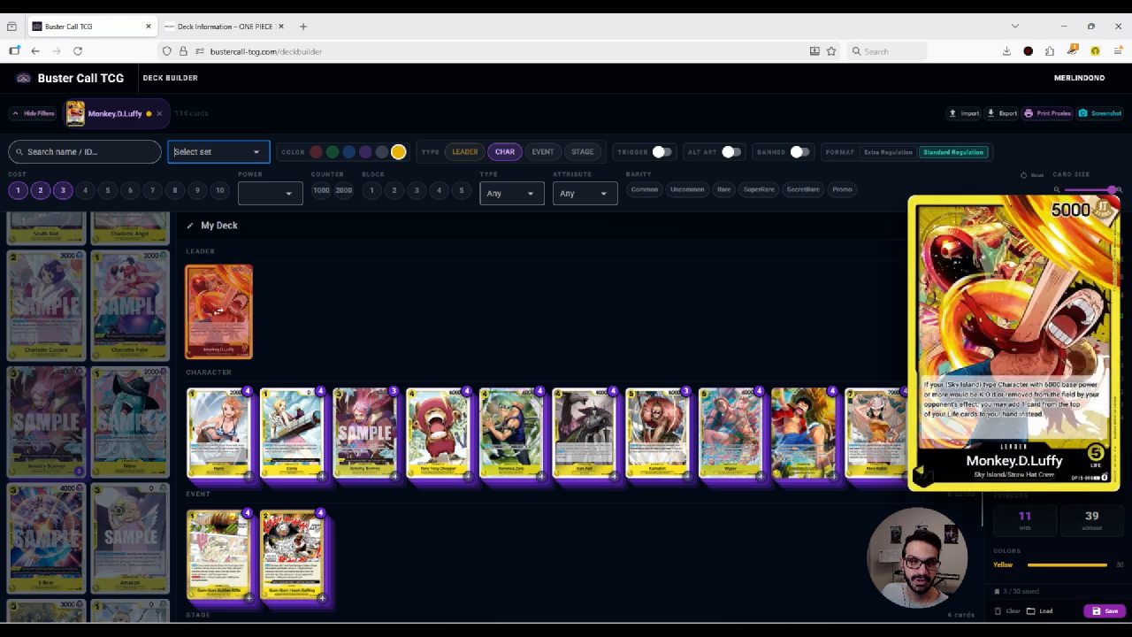
Step: Swap two copies of the 4-cost Roronoa Zoro for two copies of the 3-cost Roronoa Zoro, found among the trigger cards
{"action": "double_click", "coordinate": [510, 431]}
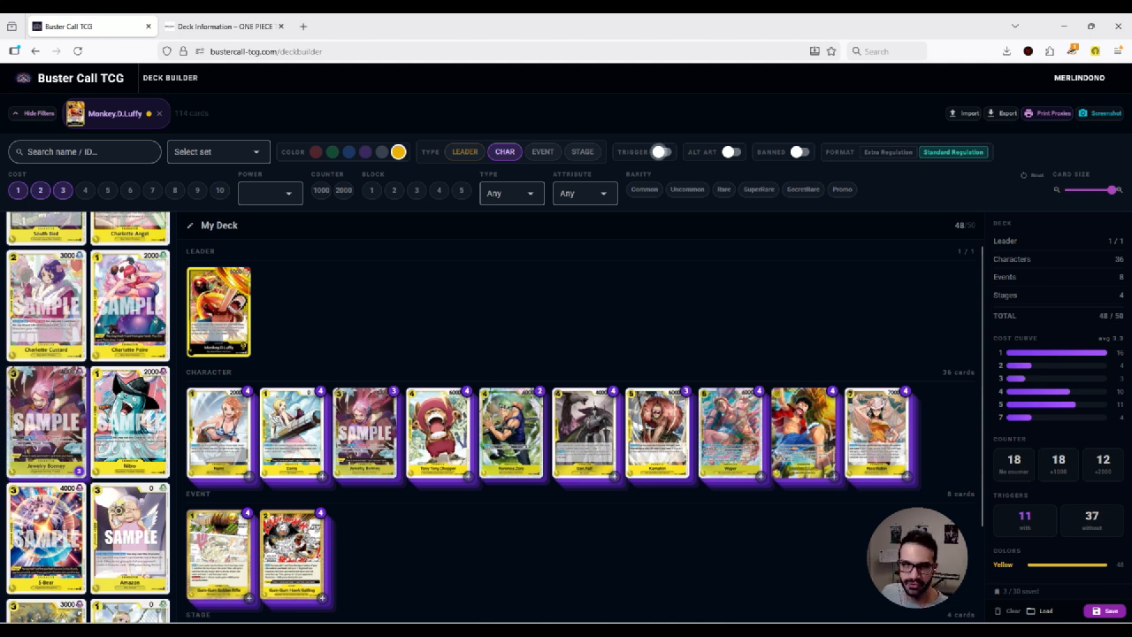
{"action": "left_click", "coordinate": [659, 152]}
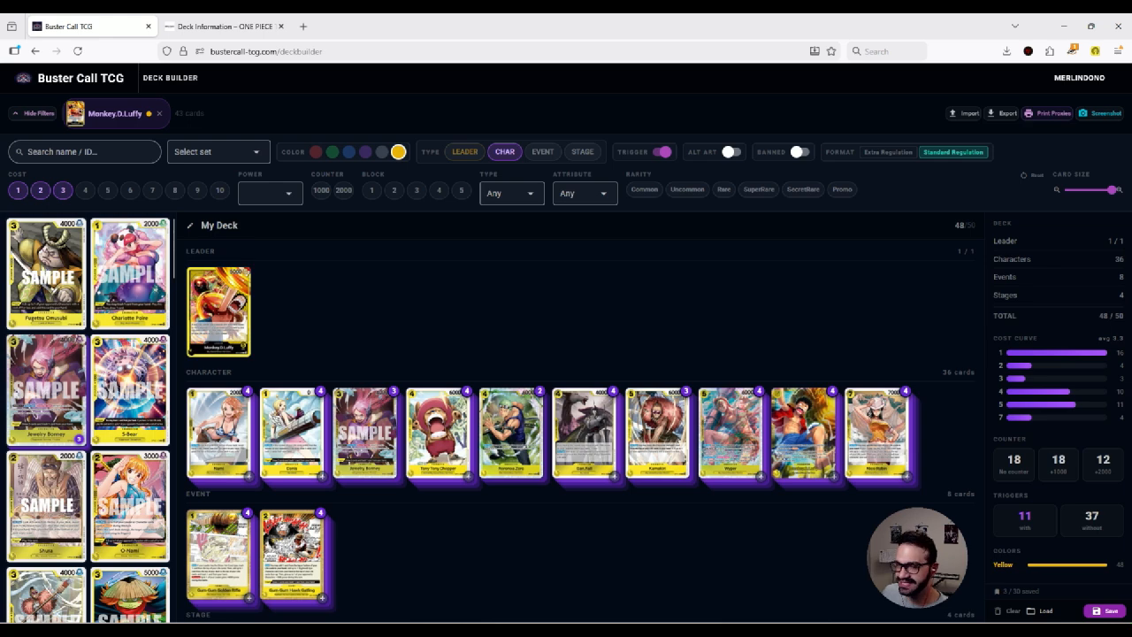
{"action": "scroll", "coordinate": [130, 389], "scroll_direction": "down", "scroll_amount": 4}
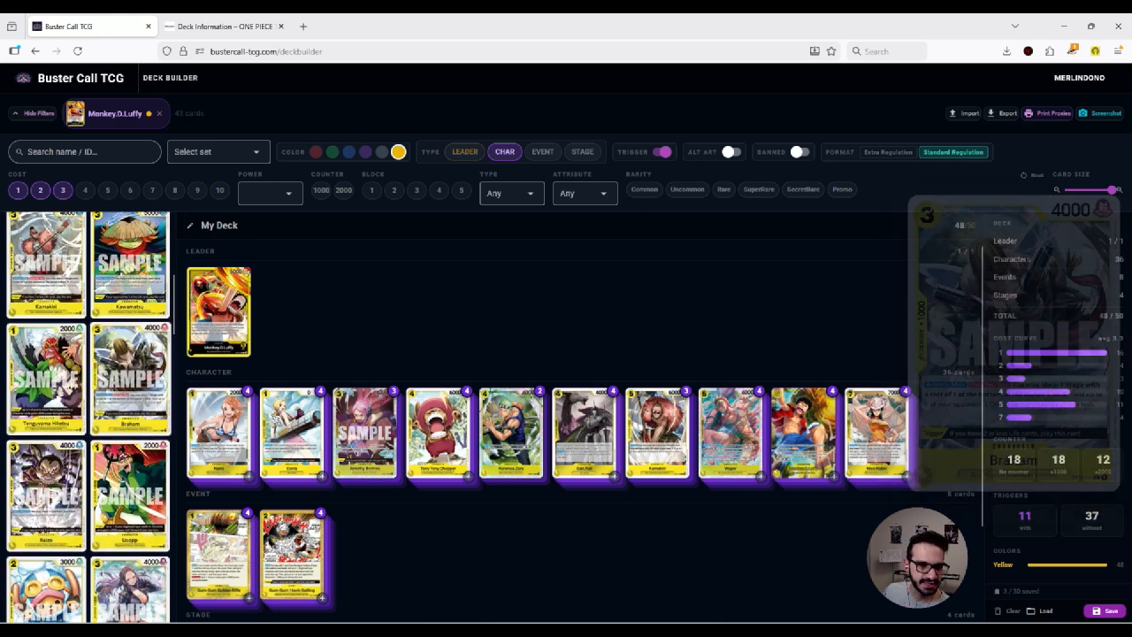
{"action": "scroll", "coordinate": [130, 371], "scroll_direction": "down", "scroll_amount": 8}
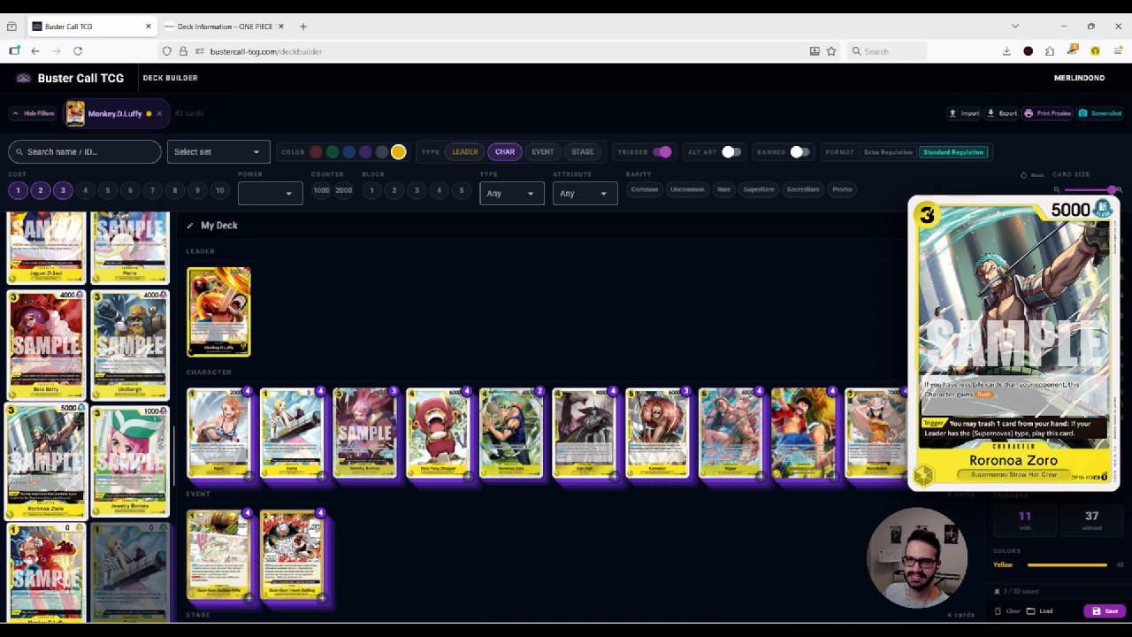
{"action": "left_click", "coordinate": [46, 459]}
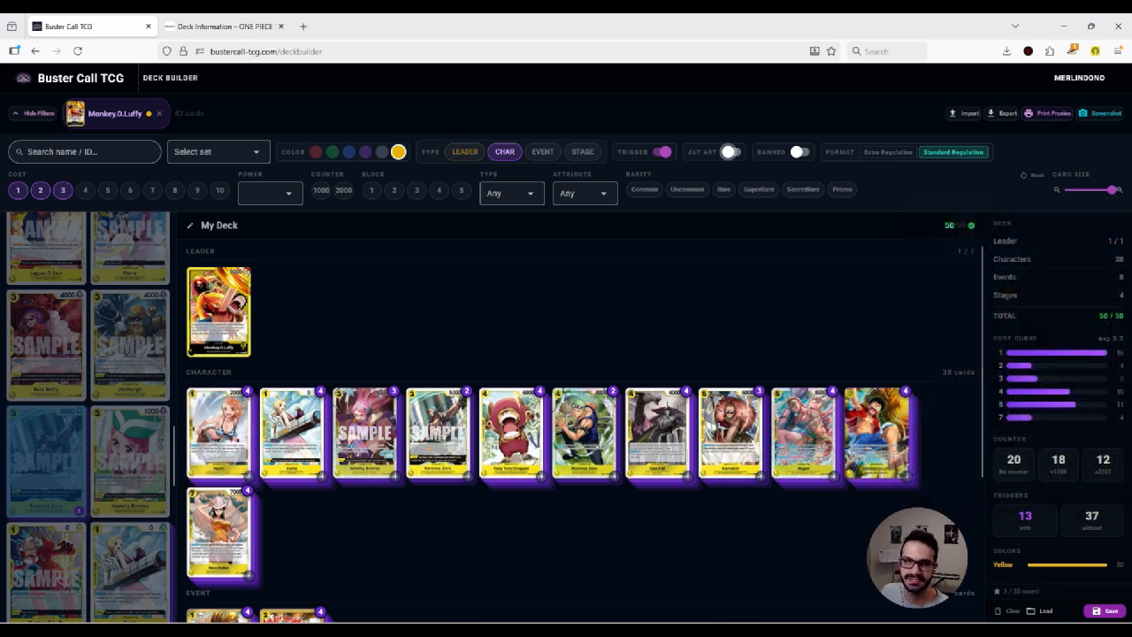
Step: Try the alternate-art and banned card filters one at a time, switching each off again
{"action": "left_click", "coordinate": [731, 152]}
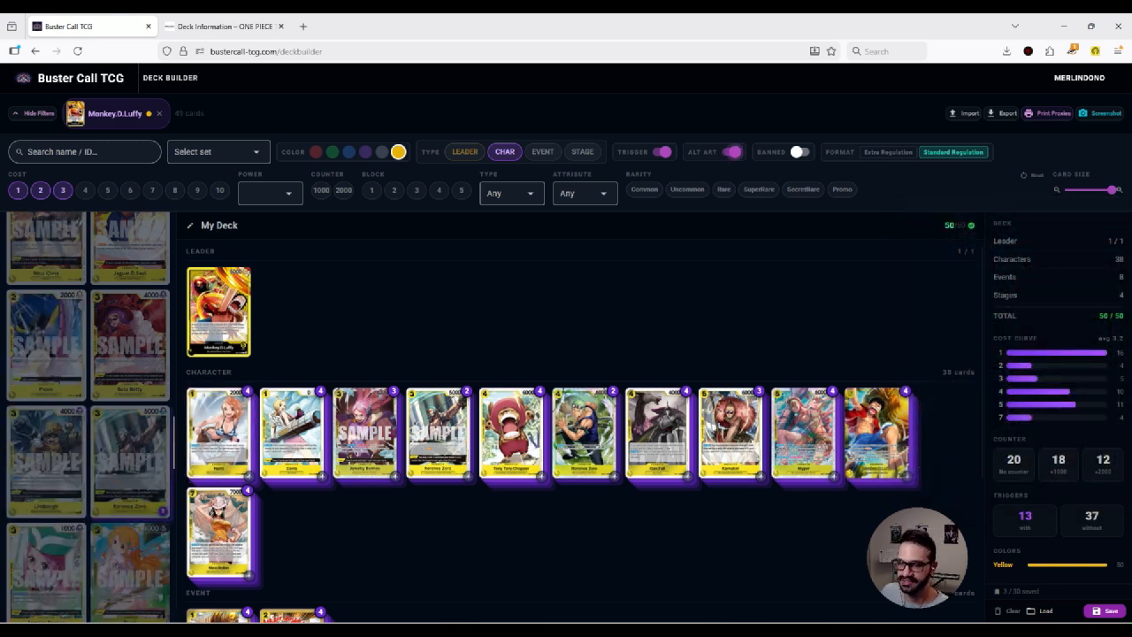
{"action": "left_click", "coordinate": [731, 152]}
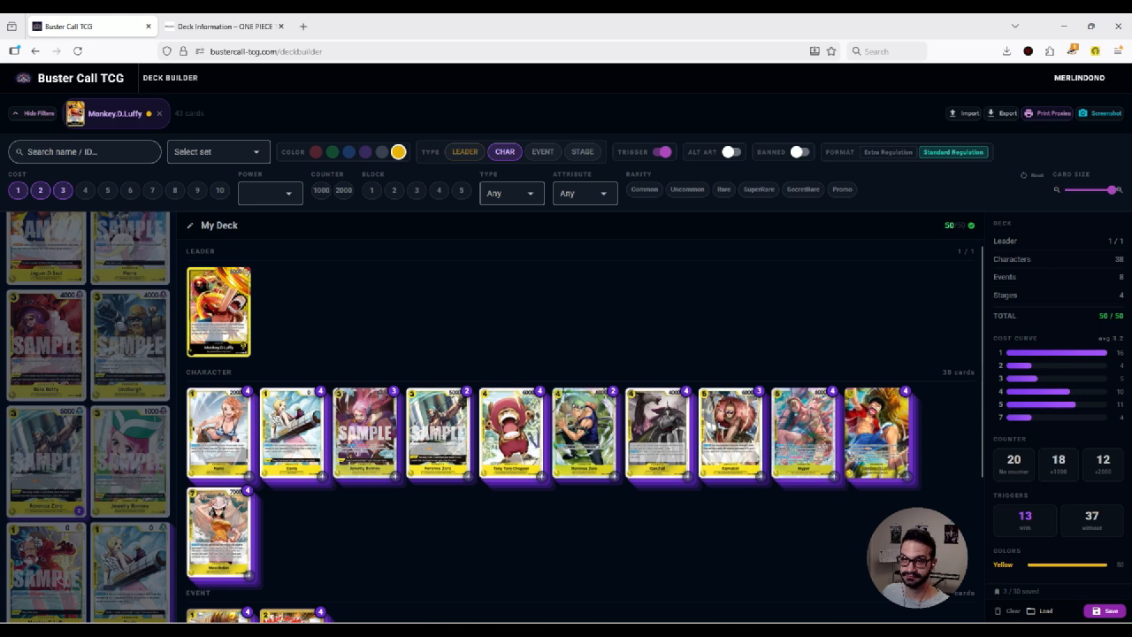
{"action": "left_click", "coordinate": [799, 151]}
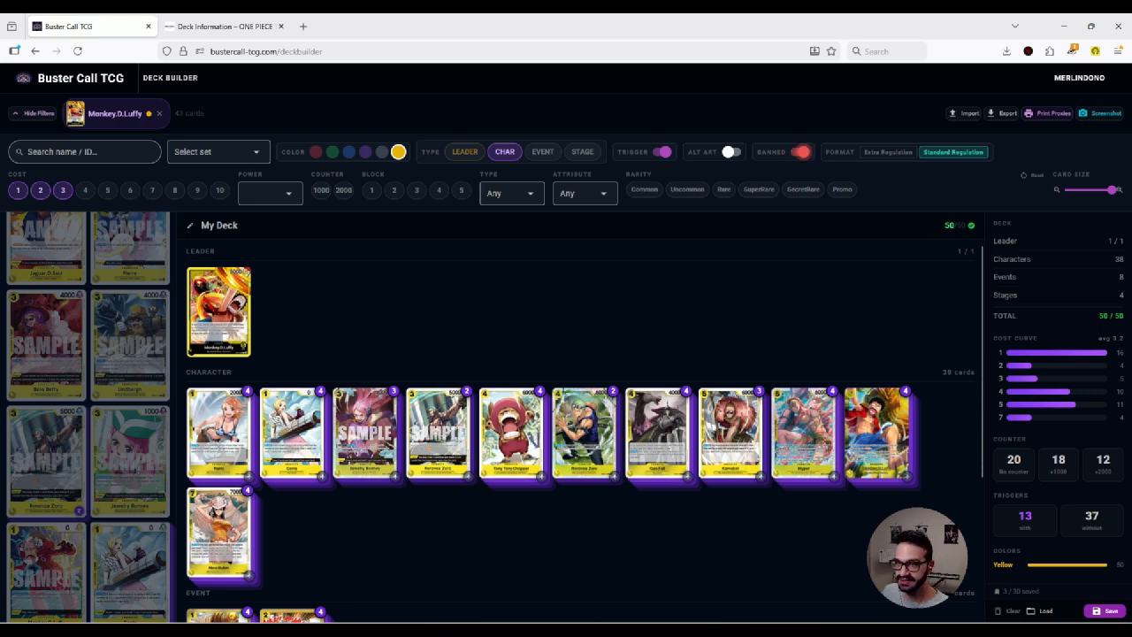
{"action": "left_click", "coordinate": [799, 152]}
Step: Look through the attribute filter options and examine the deck statistics down to the type breakdown
{"action": "mouse_move", "coordinate": [130, 346]}
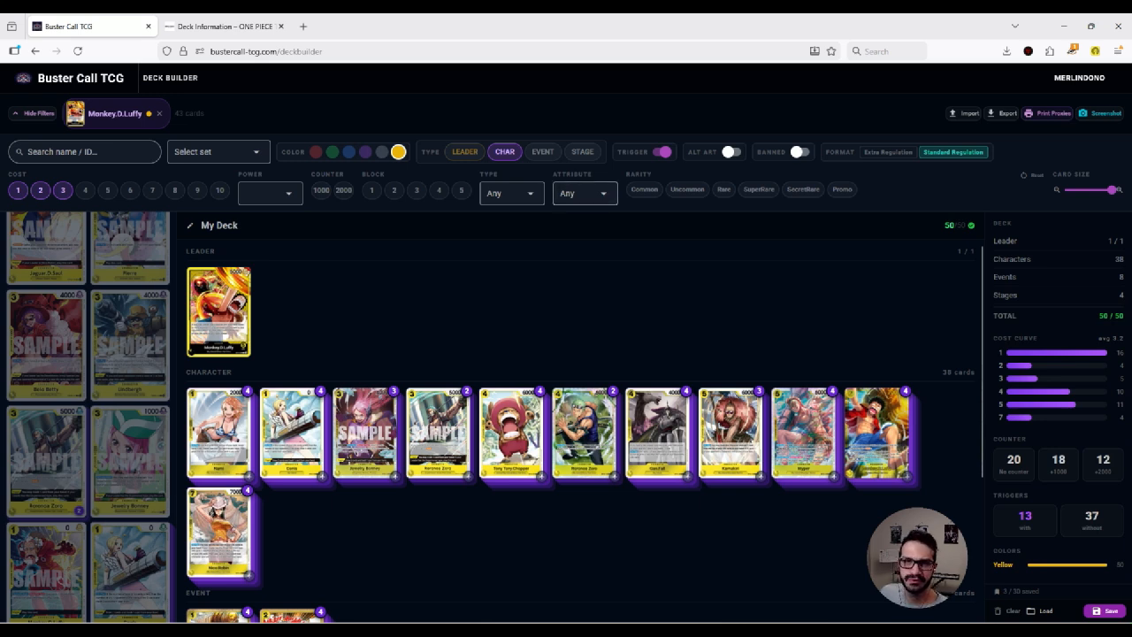
{"action": "left_click", "coordinate": [559, 192]}
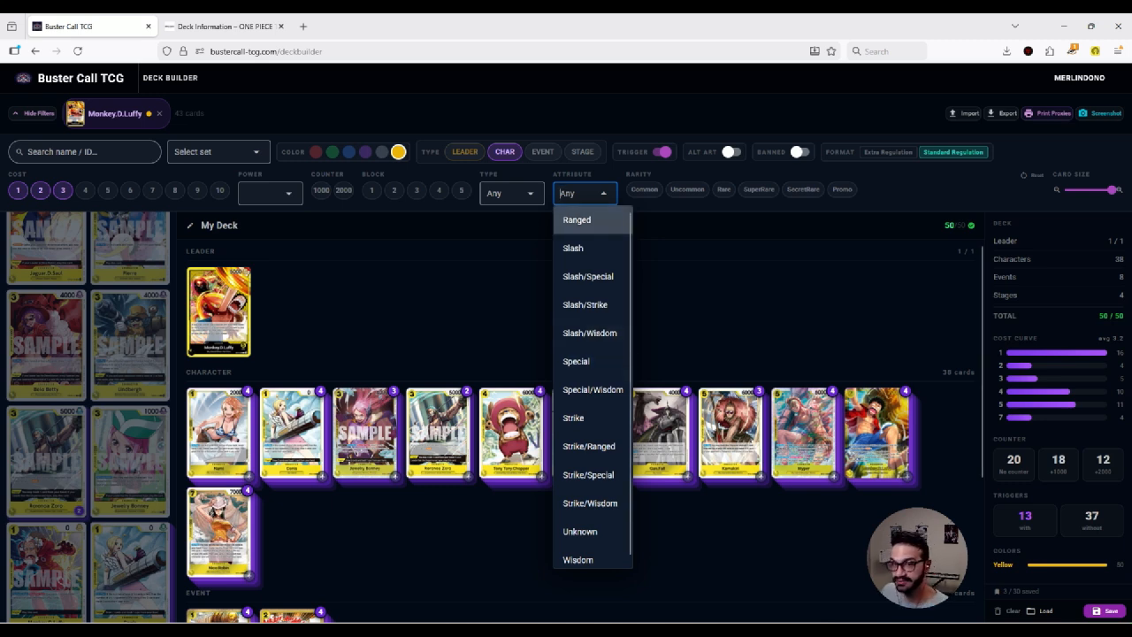
{"action": "left_click", "coordinate": [531, 300]}
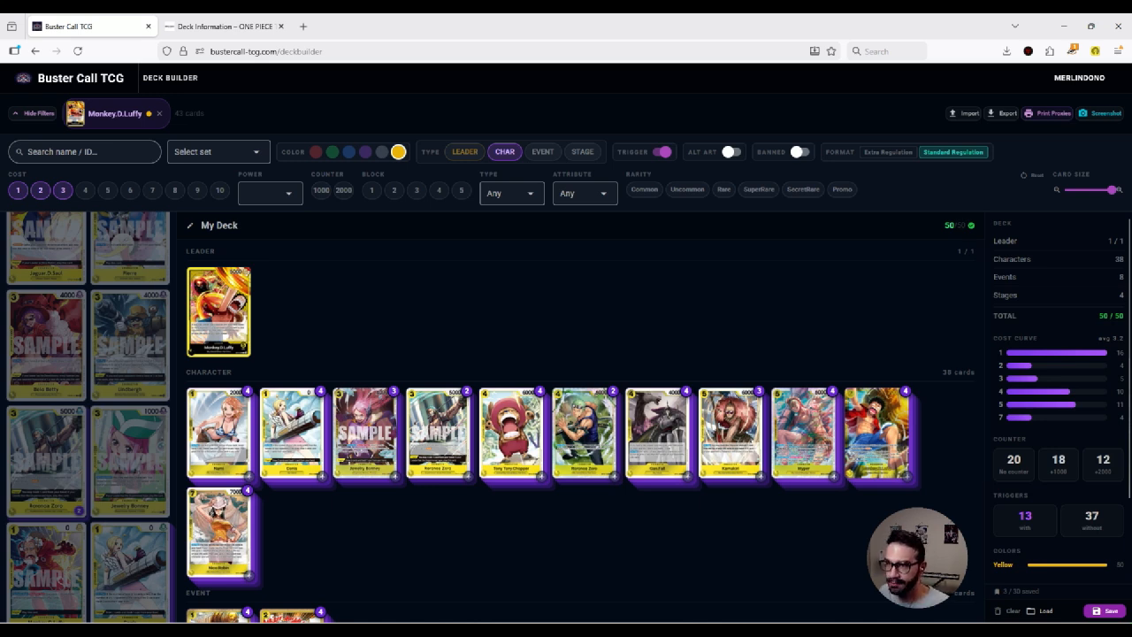
{"action": "scroll", "coordinate": [1057, 407], "scroll_direction": "down", "scroll_amount": 1}
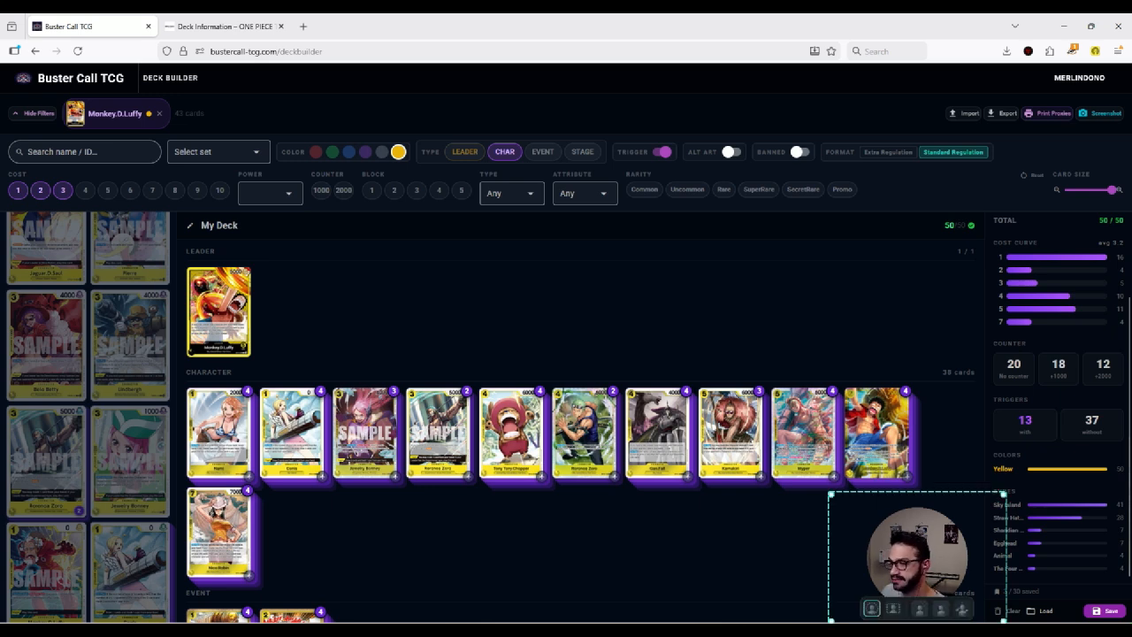
{"action": "left_click_drag", "start_coordinate": [917, 555], "coordinate": [886, 556]}
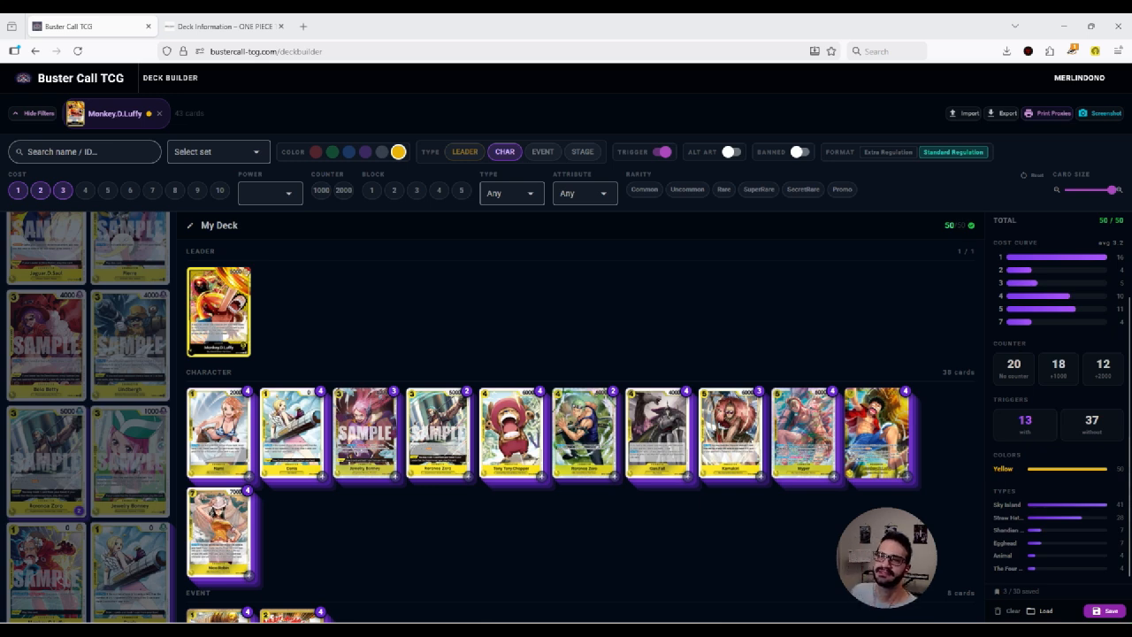
Step: Save the finished Monkey.D.Luffy deck, clear the builder and load the deck back from the saved decks
{"action": "left_click", "coordinate": [1104, 610]}
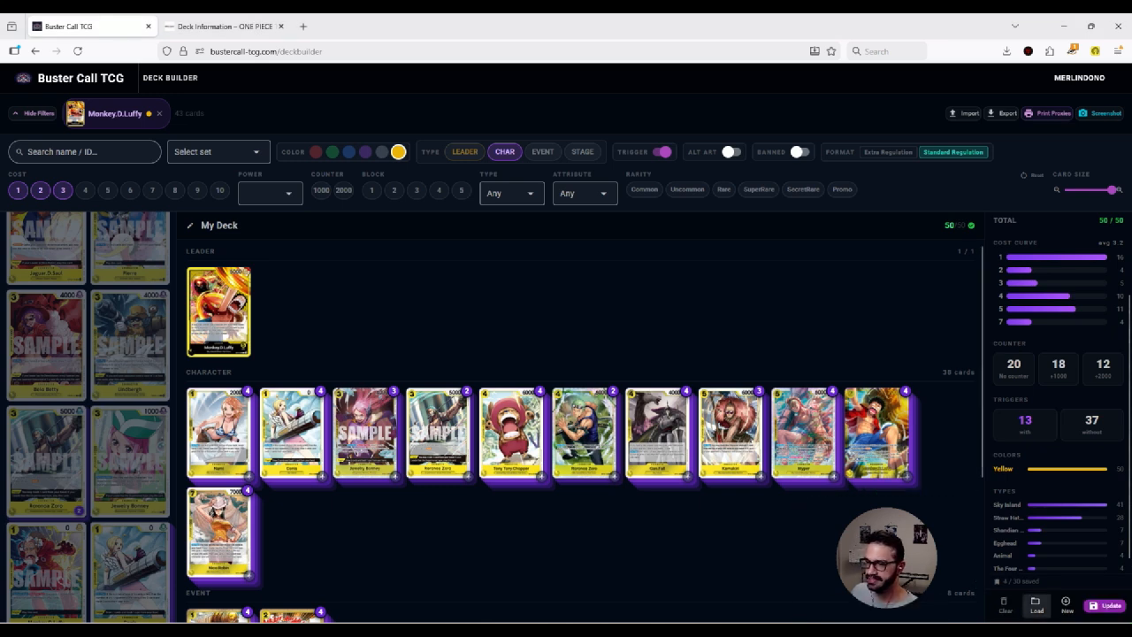
{"action": "left_click", "coordinate": [1004, 604]}
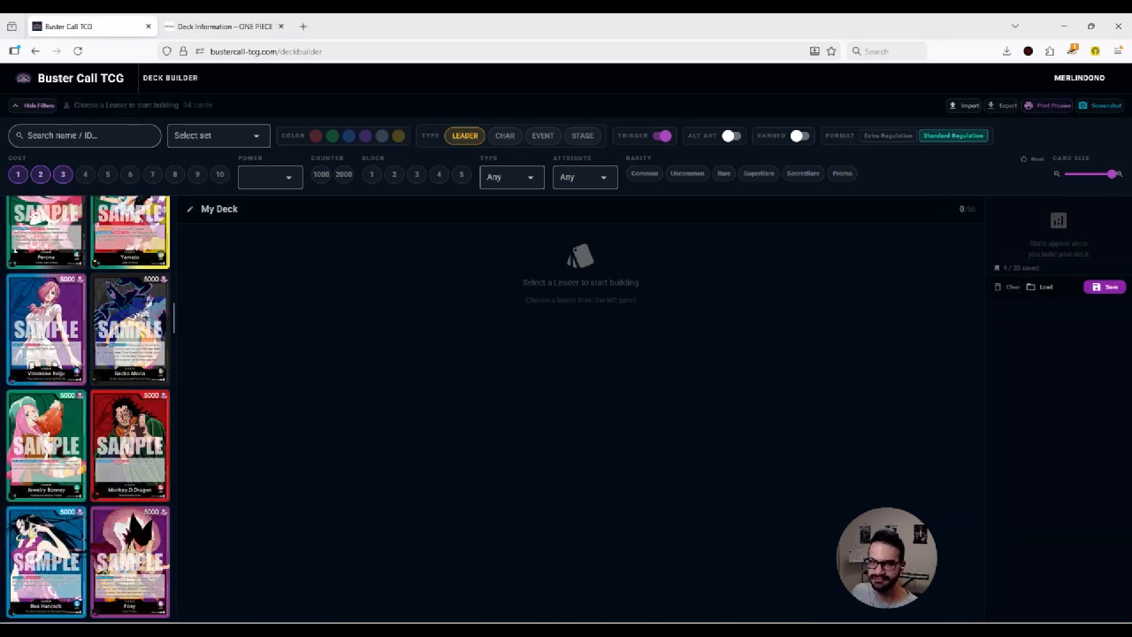
{"action": "left_click", "coordinate": [1041, 287]}
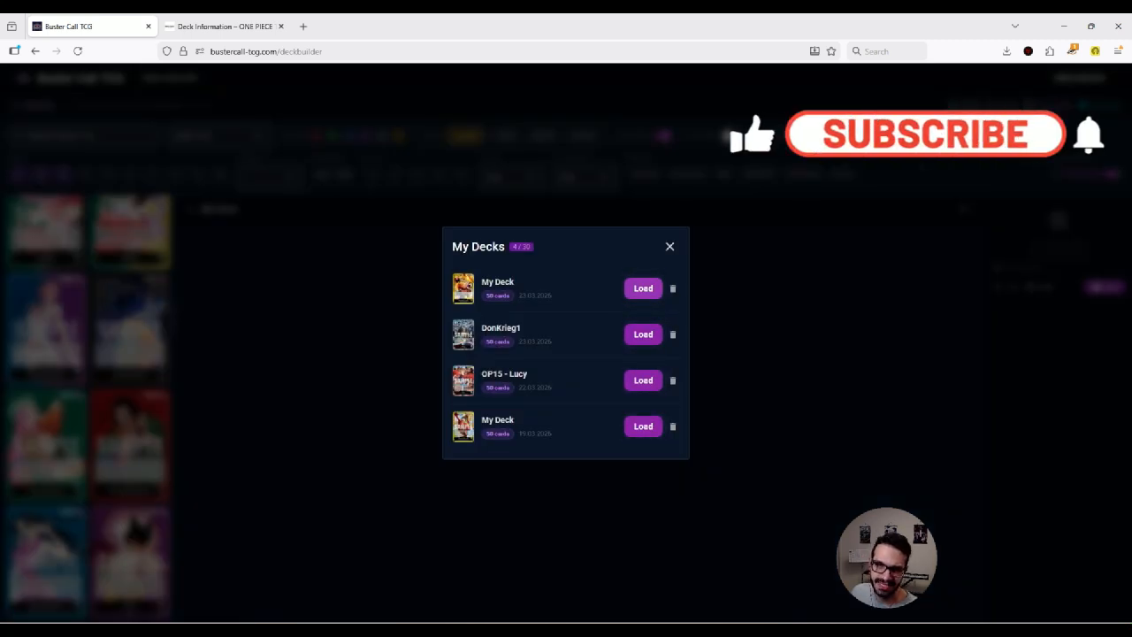
{"action": "left_click", "coordinate": [643, 288]}
Step: Rename the loaded deck YellowLuffy4000 and update its saved copy
{"action": "left_click", "coordinate": [237, 226]}
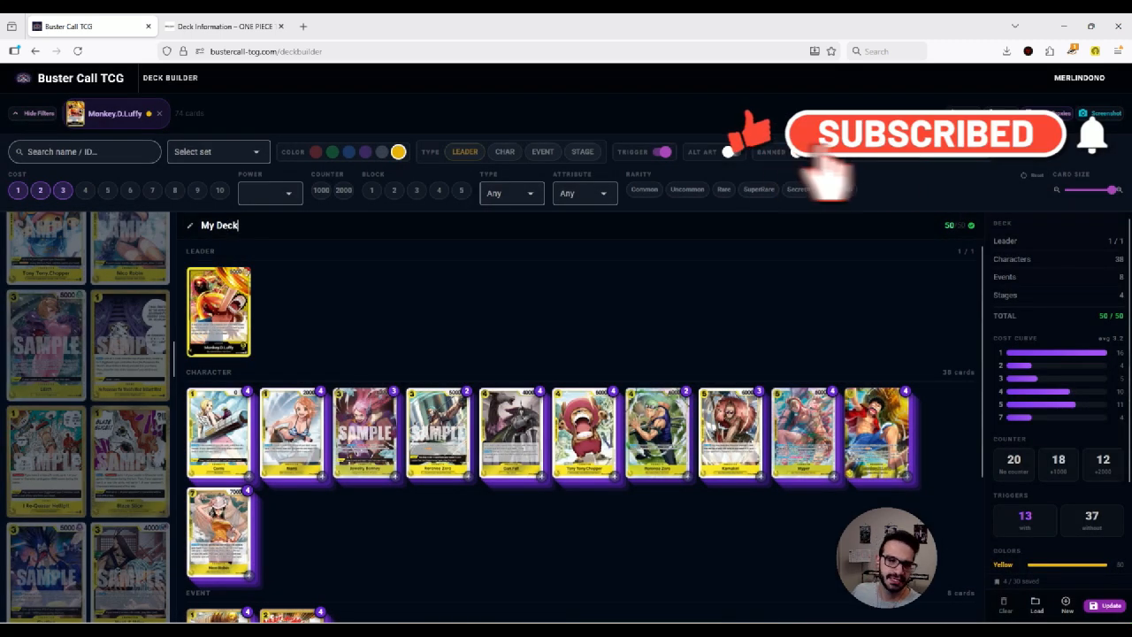
{"action": "key", "text": "ctrl+a"}
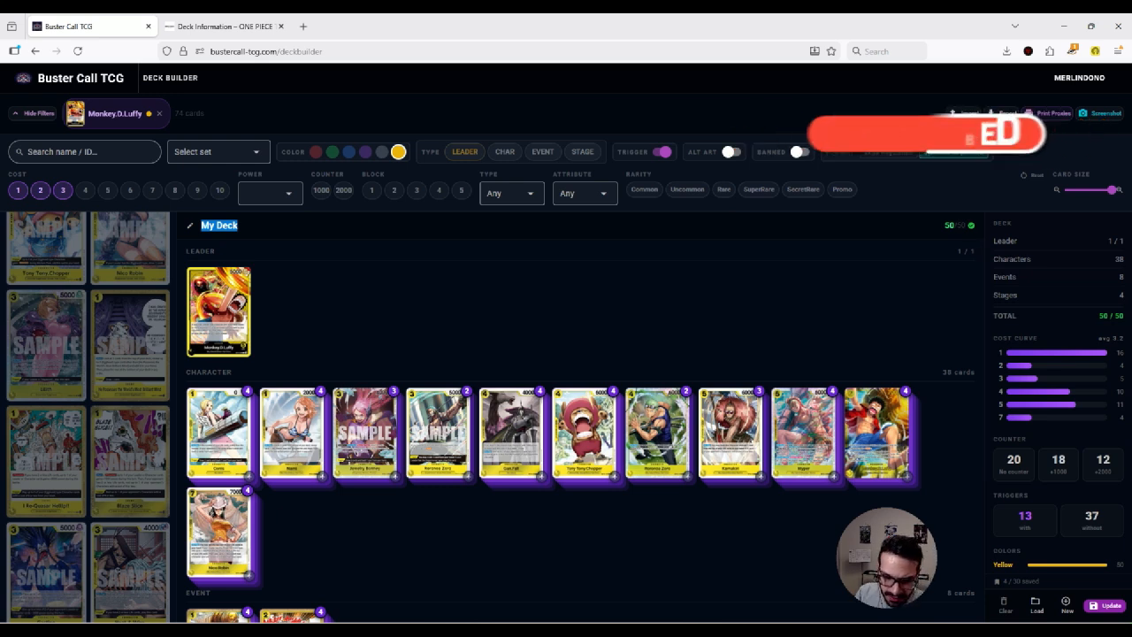
{"action": "type", "text": "YellowLudd"}
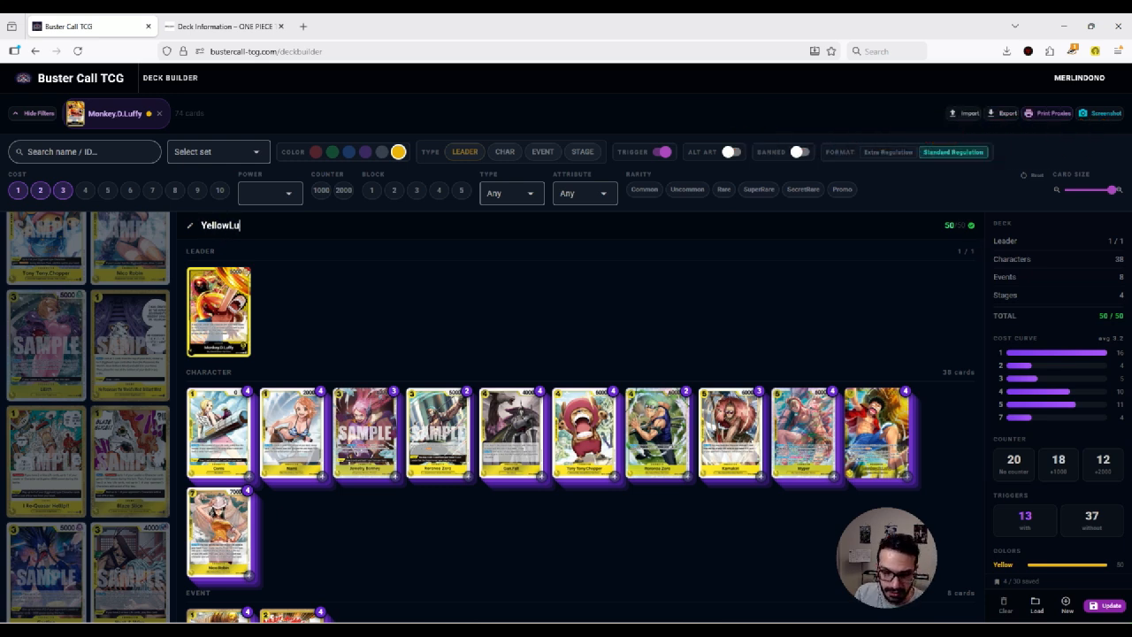
{"action": "key", "text": "BackSpace"}
{"action": "key", "text": "BackSpace"}
{"action": "type", "text": "ffy"}
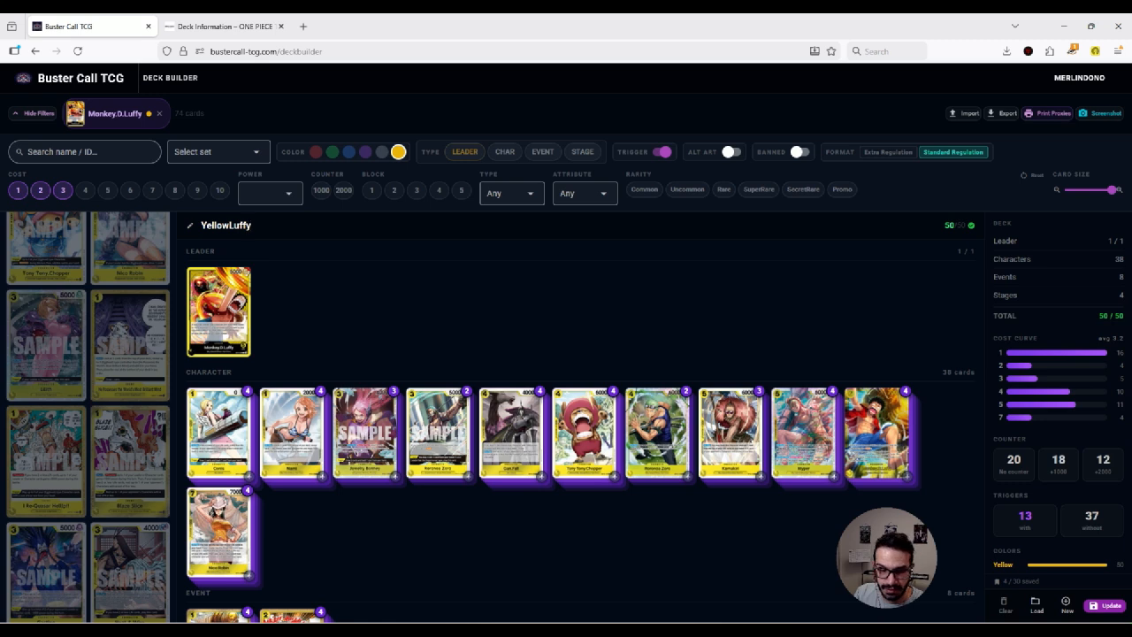
{"action": "type", "text": "4000"}
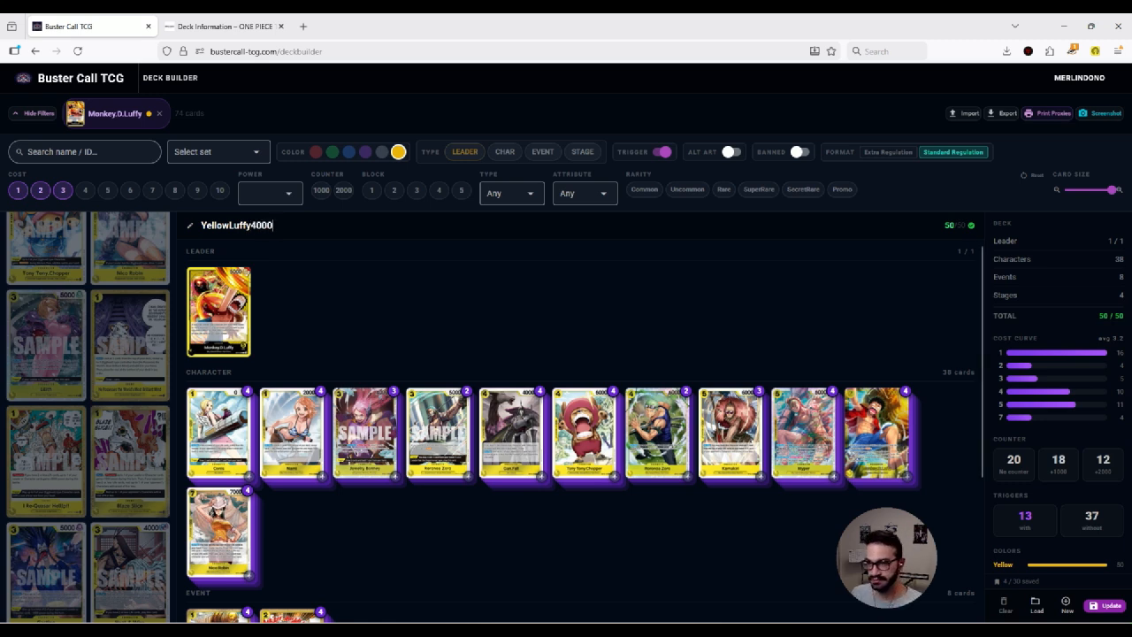
{"action": "left_click", "coordinate": [1104, 605]}
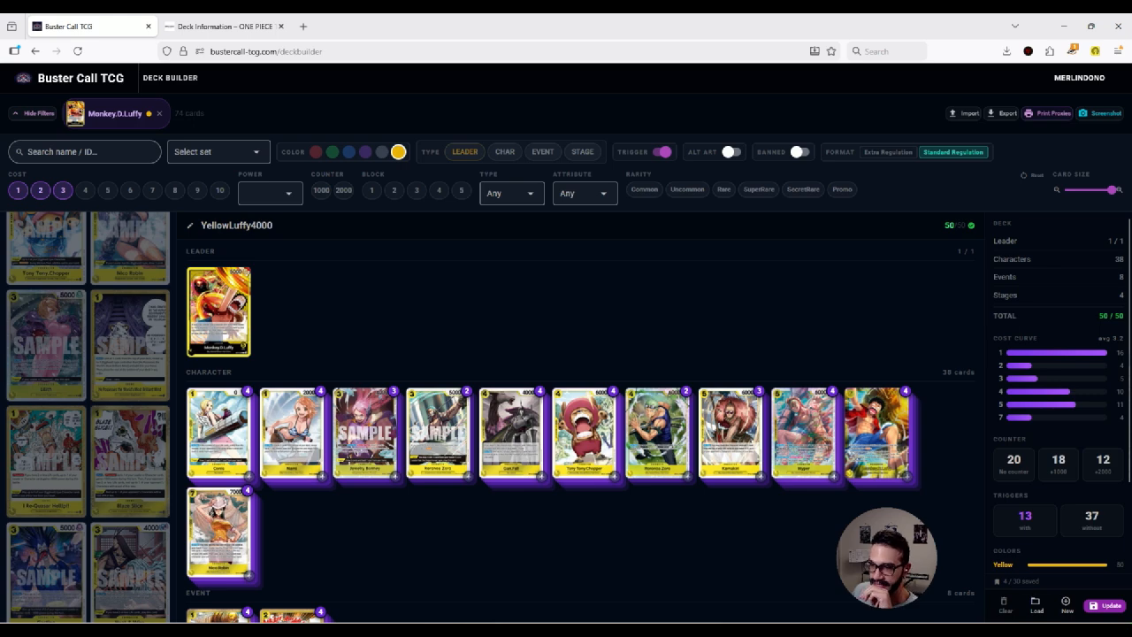
Step: Clear the builder and load YellowLuffy4000 from the saved decks
{"action": "left_click", "coordinate": [1005, 606]}
{"action": "left_click", "coordinate": [1039, 286]}
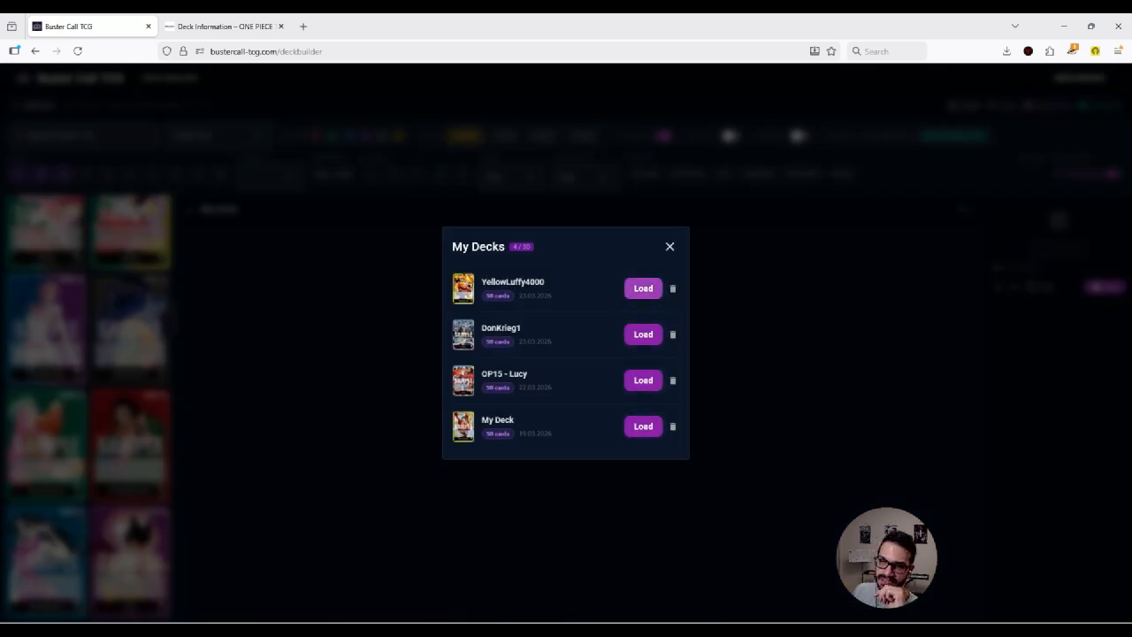
{"action": "left_click", "coordinate": [643, 288]}
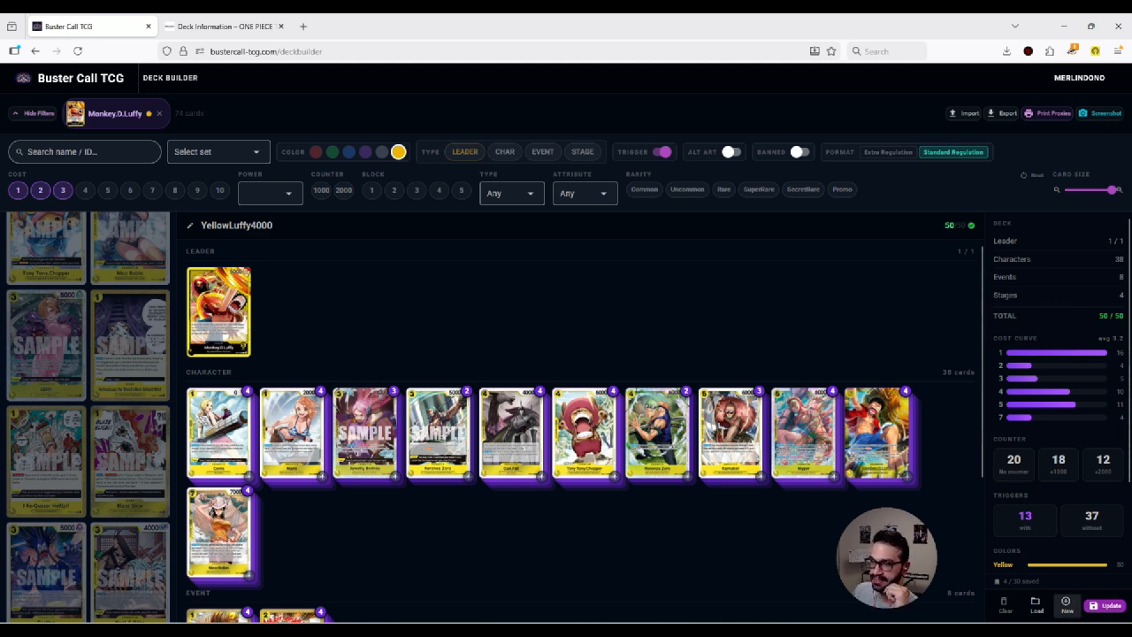
Step: Start a new deck and browse leaders with the trigger filter off, alternate art on and card thumbnails shrunk to five per row
{"action": "left_click", "coordinate": [1065, 605]}
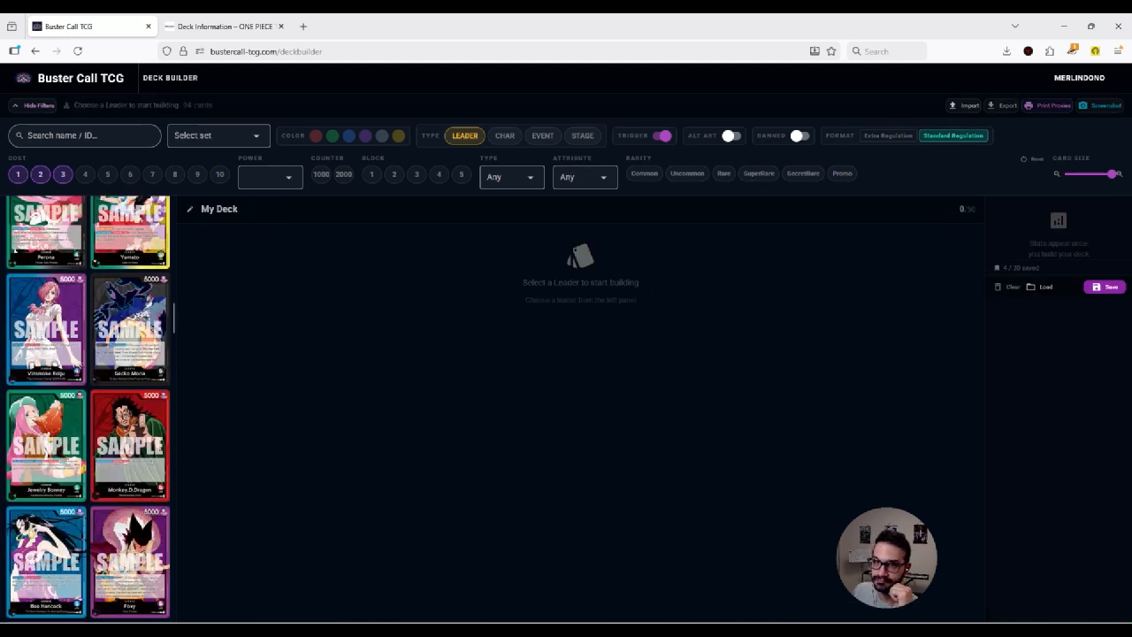
{"action": "left_click", "coordinate": [661, 135]}
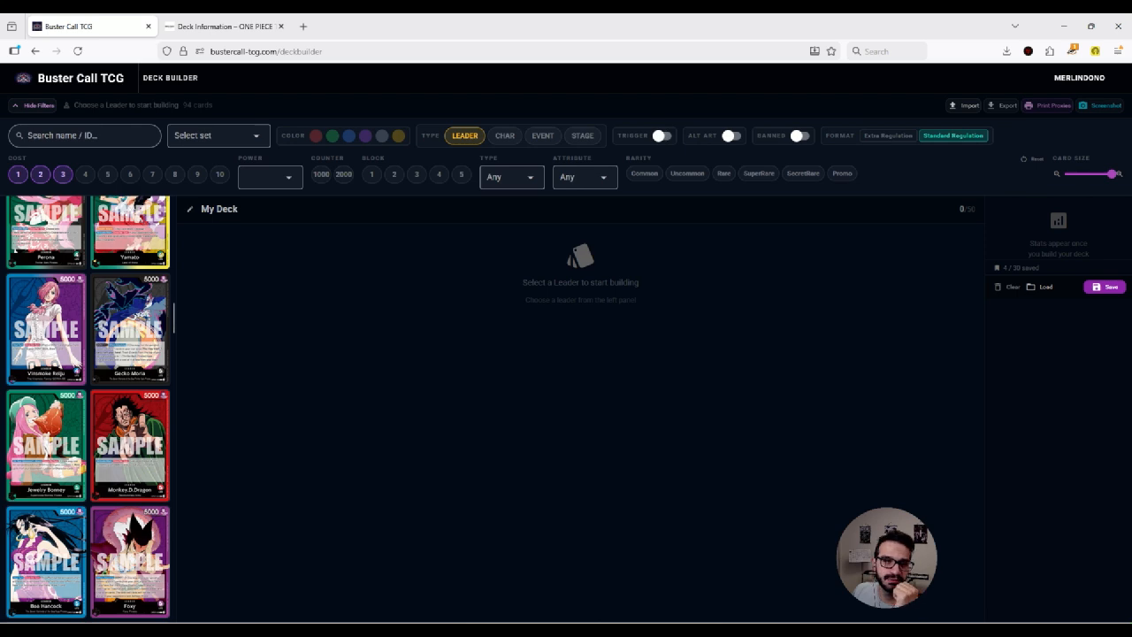
{"action": "left_click_drag", "start_coordinate": [1111, 173], "coordinate": [1093, 173]}
{"action": "left_click", "coordinate": [731, 136]}
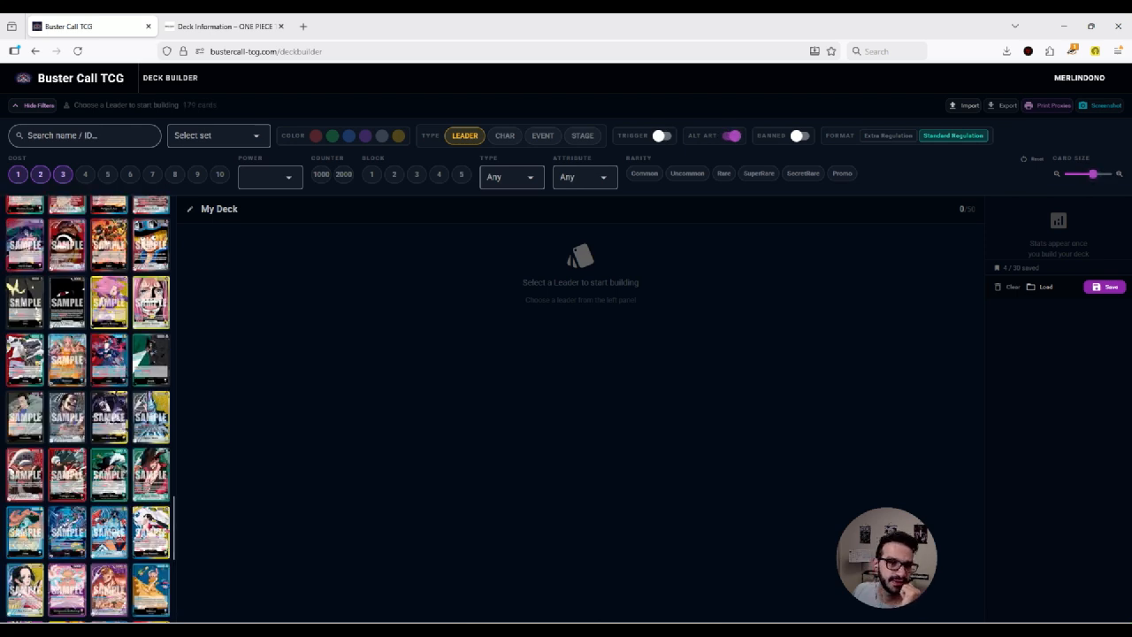
{"action": "left_click_drag", "start_coordinate": [1093, 173], "coordinate": [1083, 173]}
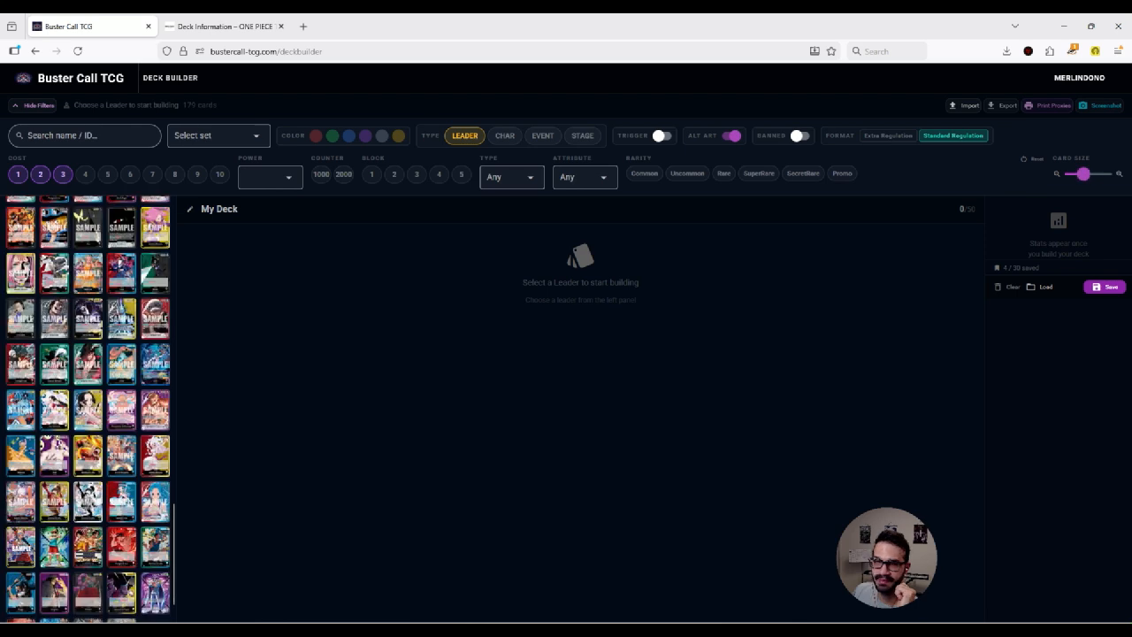
{"action": "scroll", "coordinate": [88, 407], "scroll_direction": "up", "scroll_amount": 3}
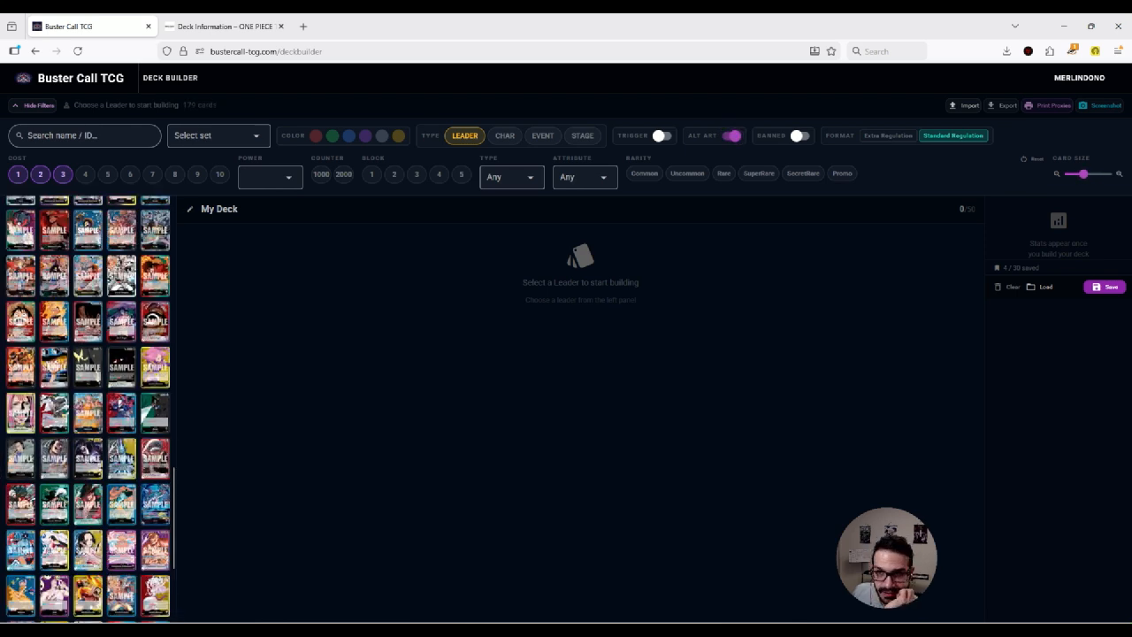
Step: Set the format to Extra Regulation and show banned cards instead of alternate art
{"action": "left_click", "coordinate": [887, 135]}
{"action": "left_click", "coordinate": [731, 136]}
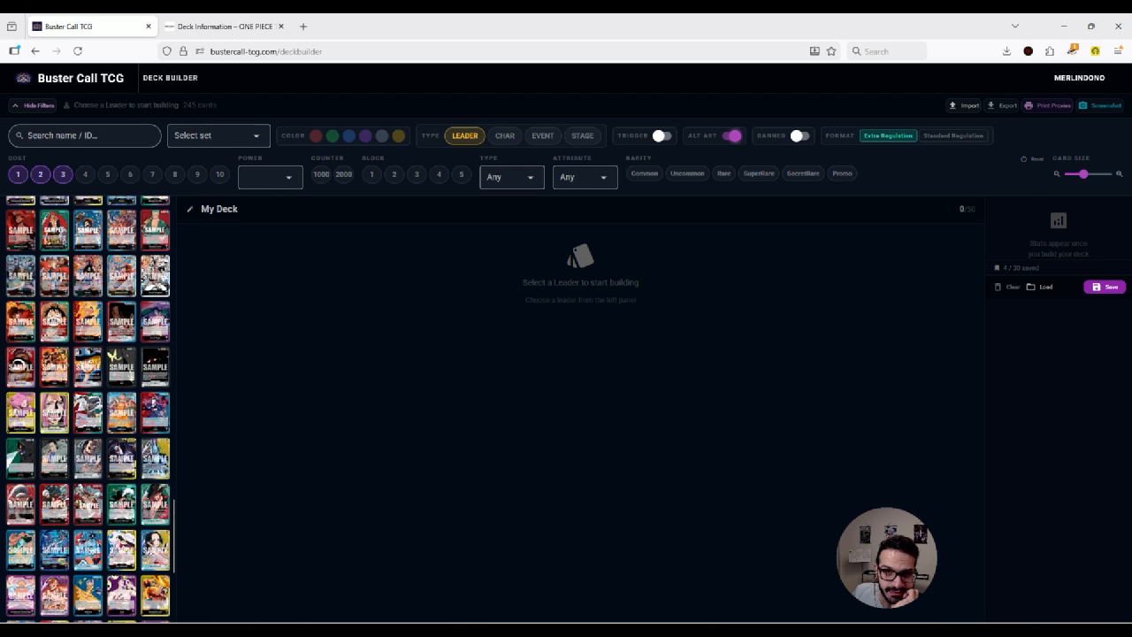
{"action": "left_click", "coordinate": [799, 135]}
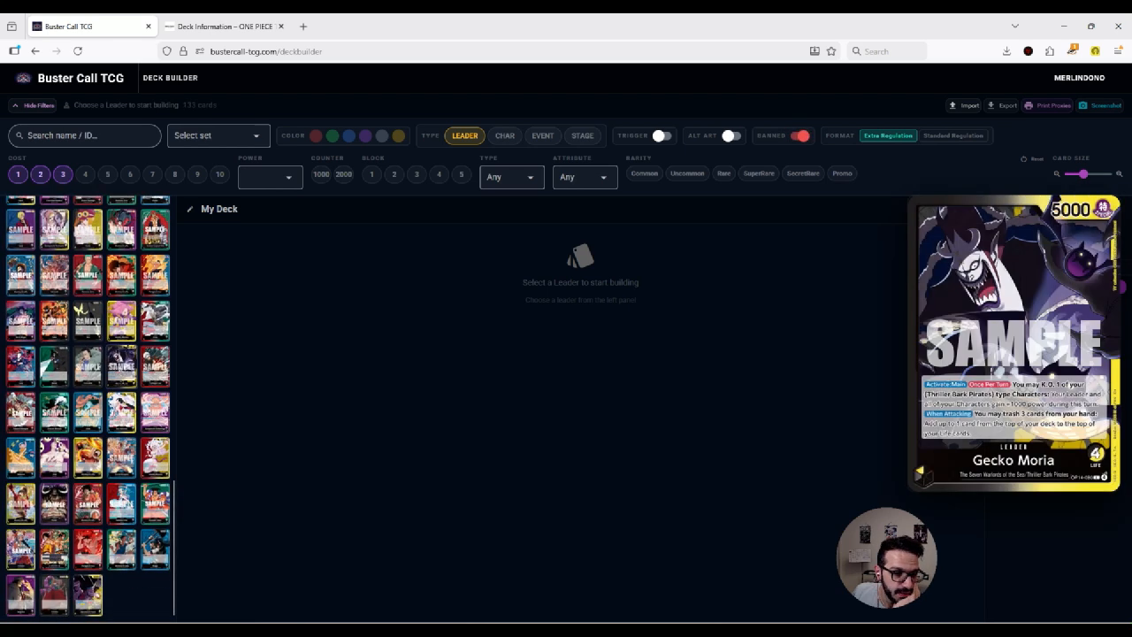
Step: Inspect the banned leaders in the card list, clear the cost filters and hide banned cards again
{"action": "scroll", "coordinate": [89, 407], "scroll_direction": "up", "scroll_amount": 4}
{"action": "scroll", "coordinate": [88, 407], "scroll_direction": "up", "scroll_amount": 5}
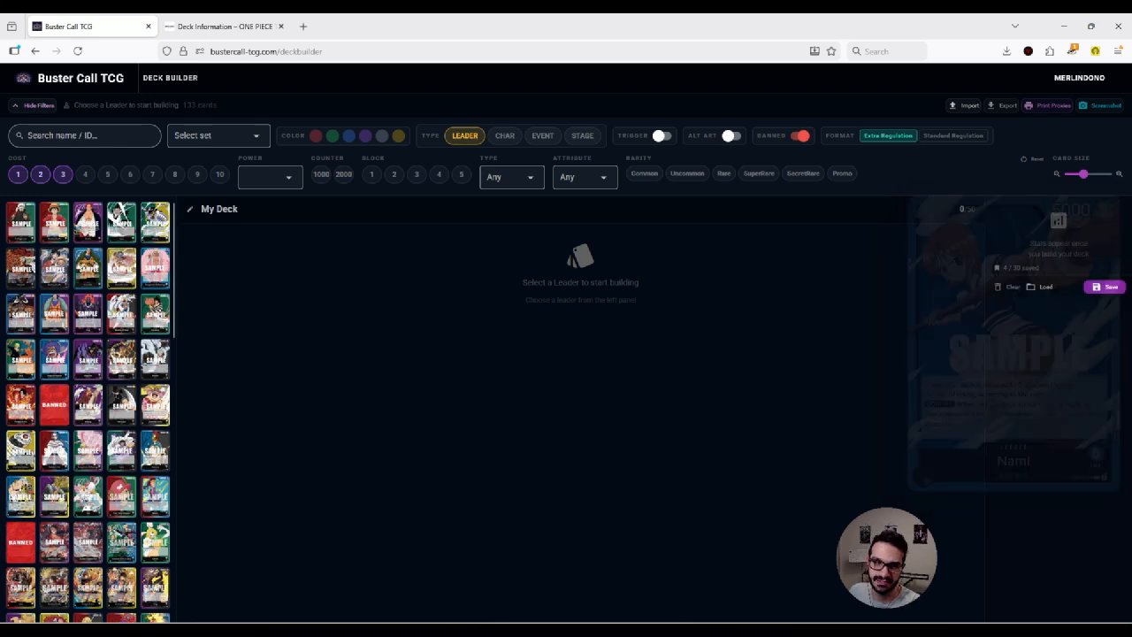
{"action": "left_click", "coordinate": [54, 405]}
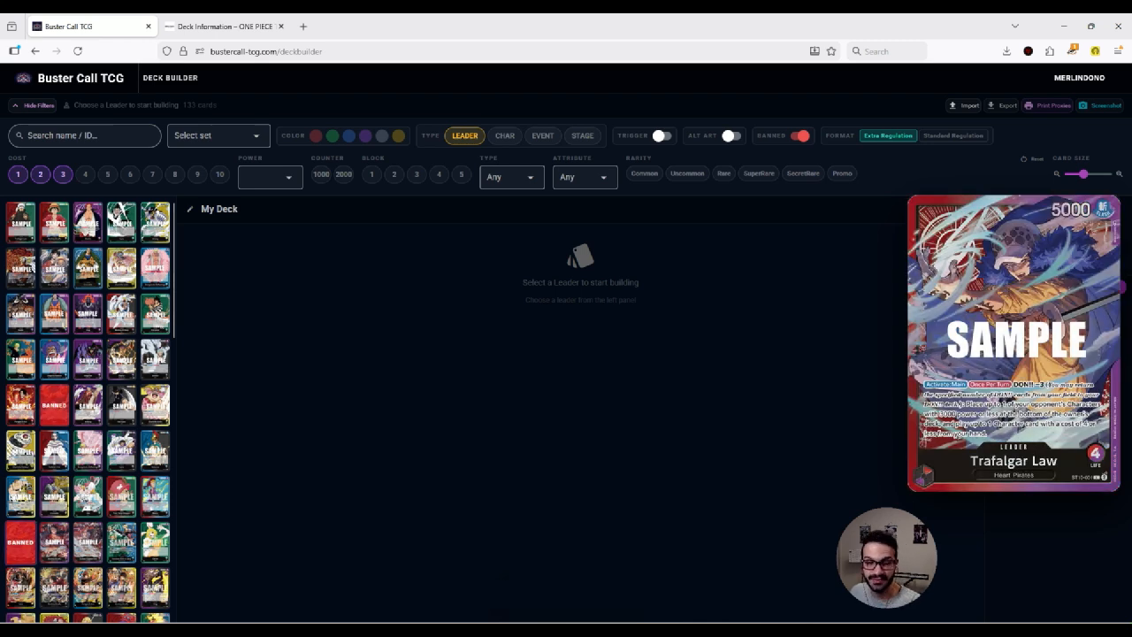
{"action": "left_click", "coordinate": [21, 542]}
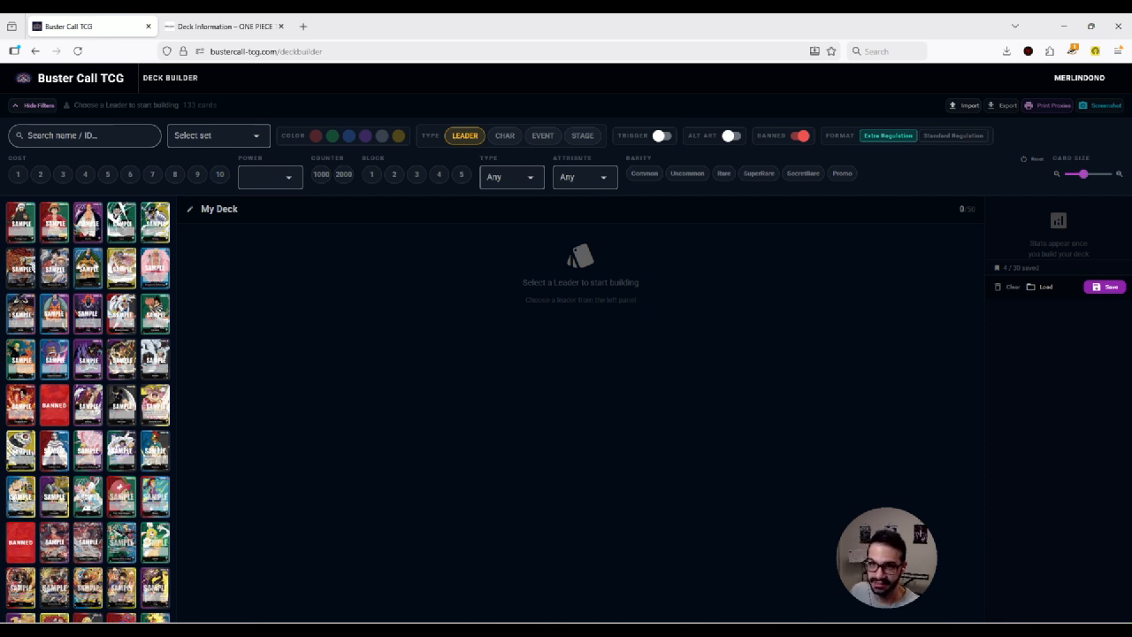
{"action": "left_click", "coordinate": [799, 136]}
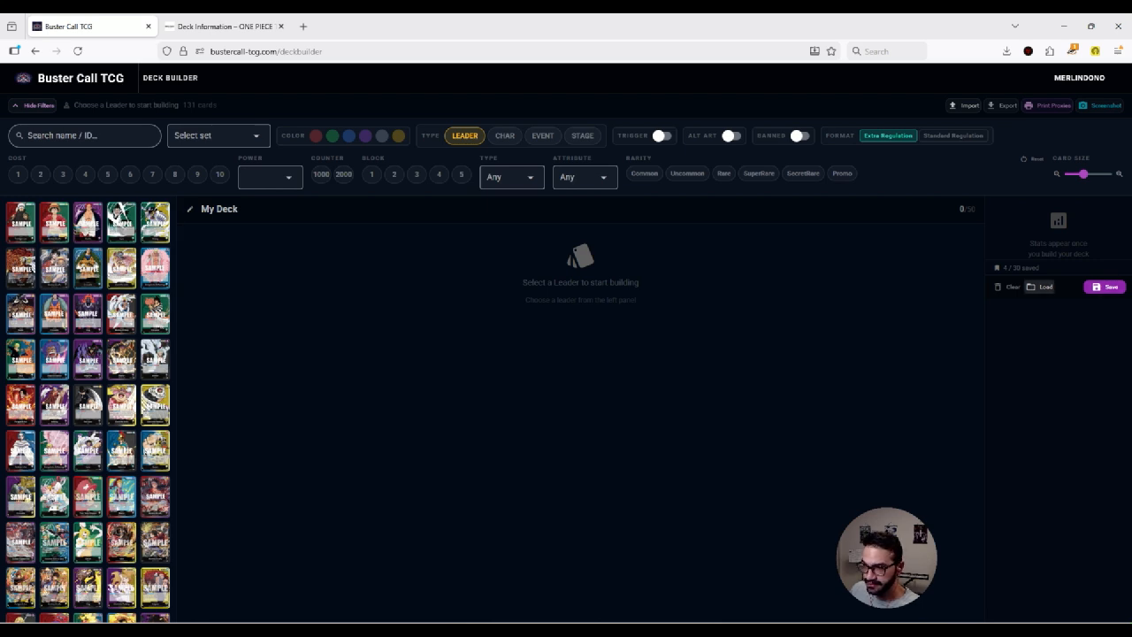
Step: Load the saved DonKrieg1 deck and download its printable proxies PDF
{"action": "left_click", "coordinate": [1040, 287]}
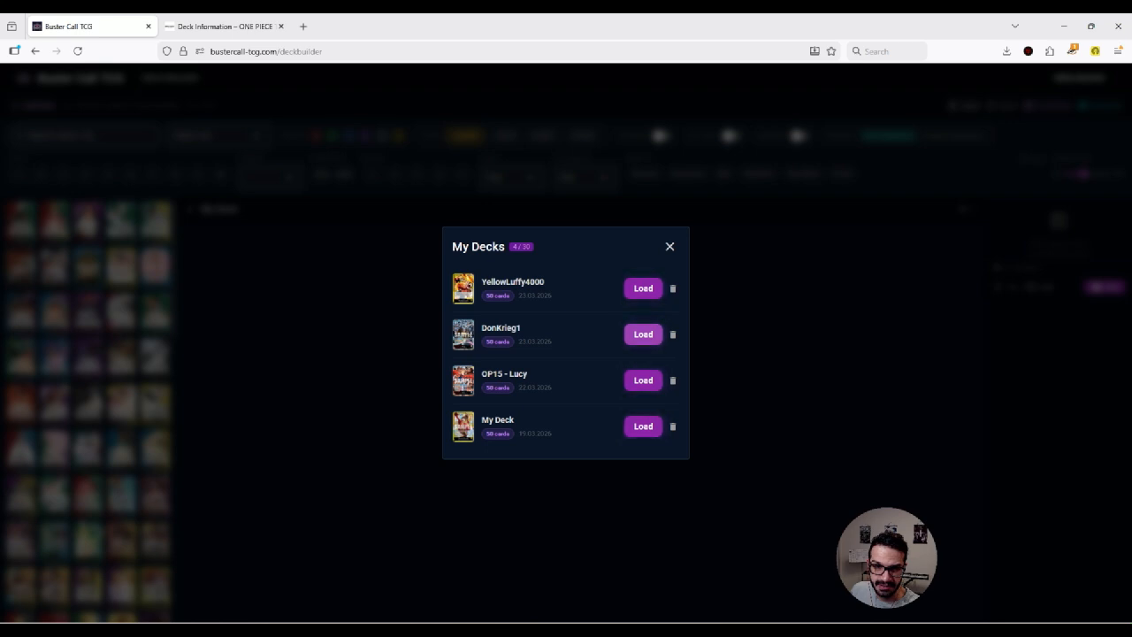
{"action": "left_click", "coordinate": [642, 334]}
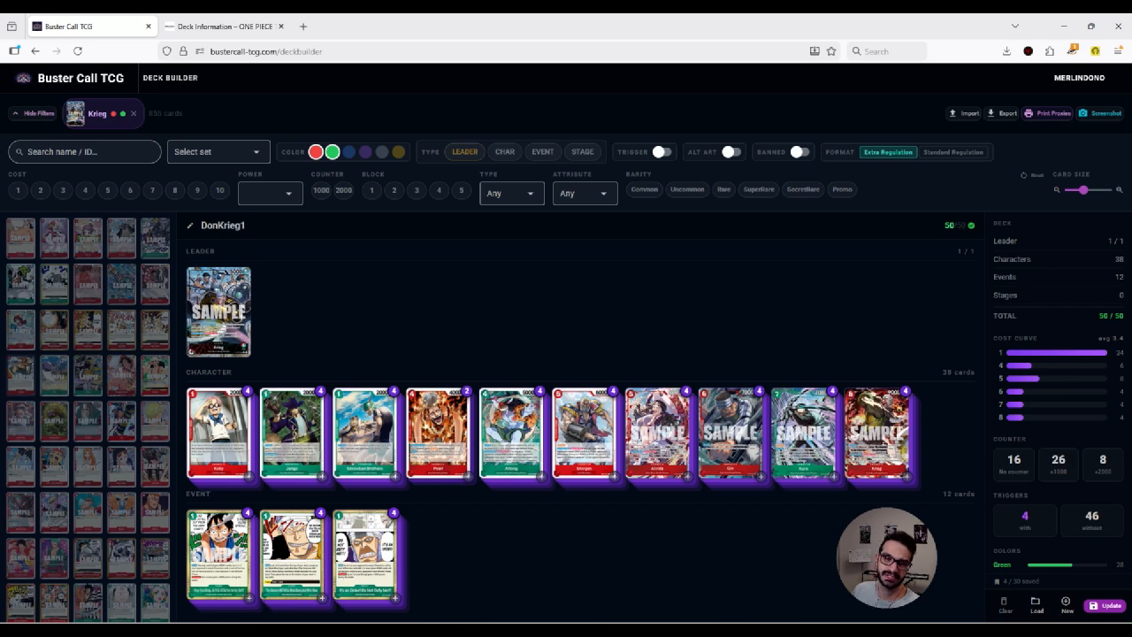
{"action": "mouse_move", "coordinate": [876, 431]}
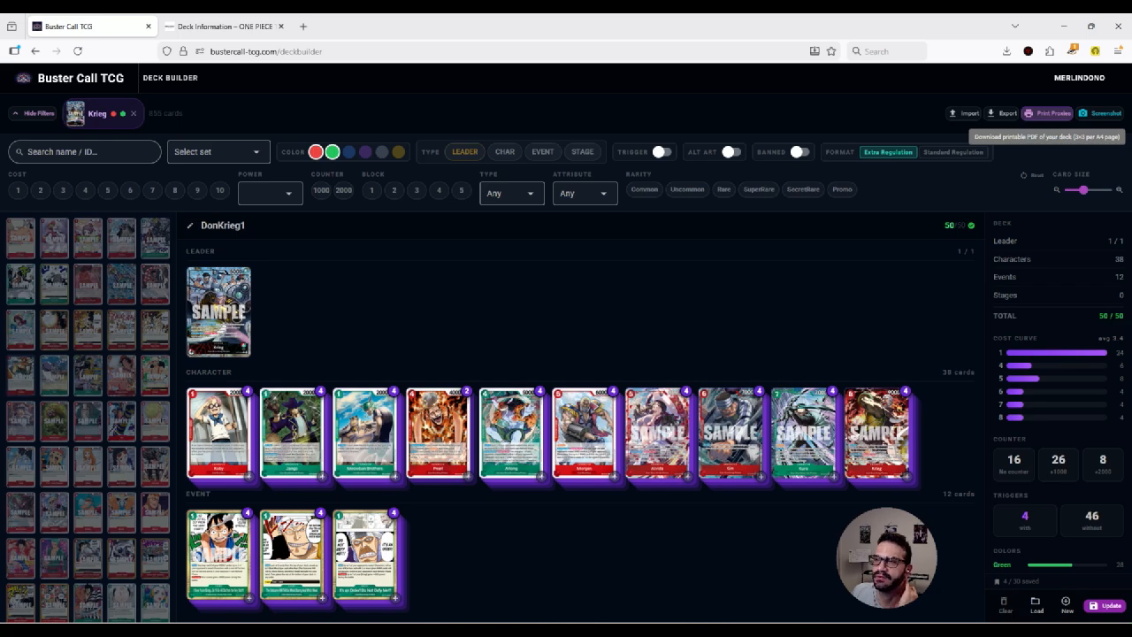
{"action": "left_click", "coordinate": [1049, 113]}
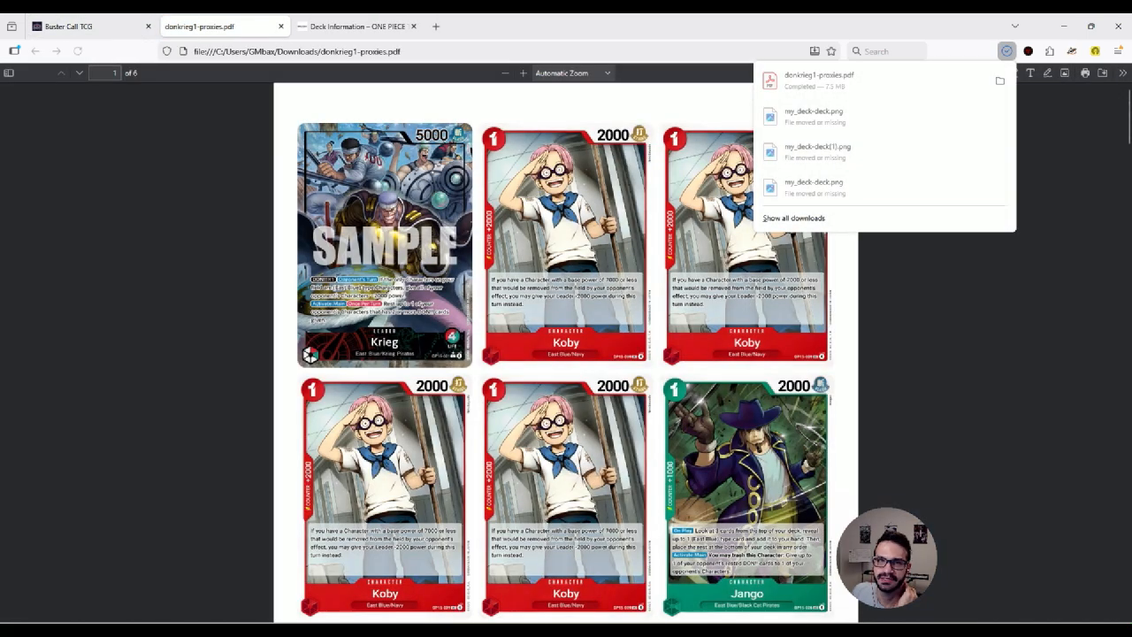
Step: Look through the pages of donkrieg1-proxies.pdf and return to the deck builder
{"action": "scroll", "coordinate": [566, 354], "scroll_direction": "down", "scroll_amount": 4}
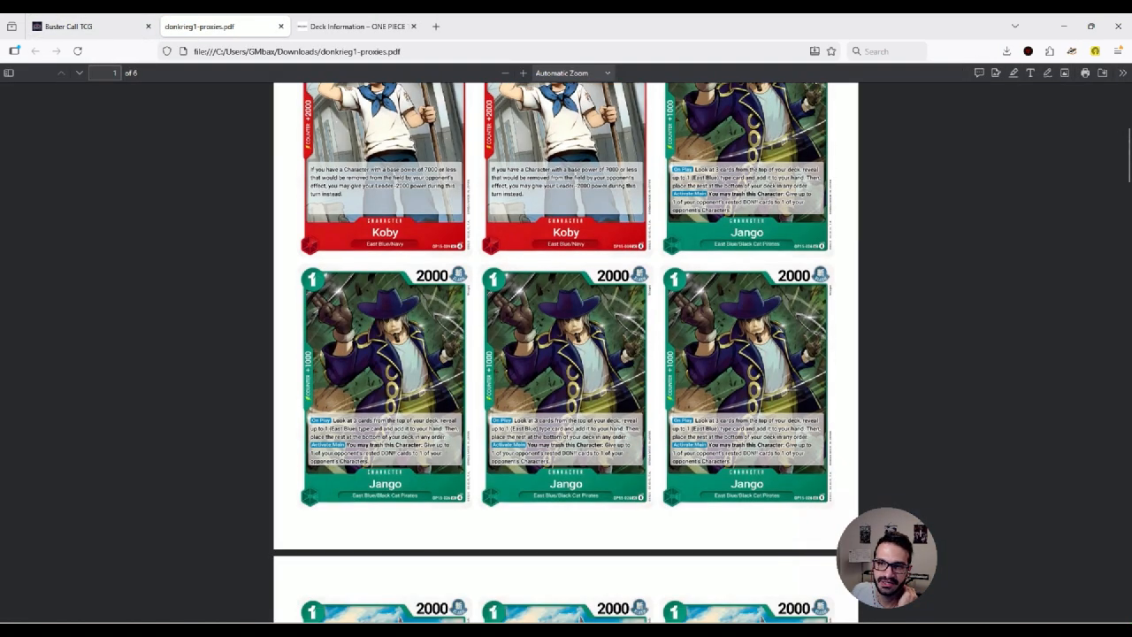
{"action": "scroll", "coordinate": [566, 354], "scroll_direction": "down", "scroll_amount": 20}
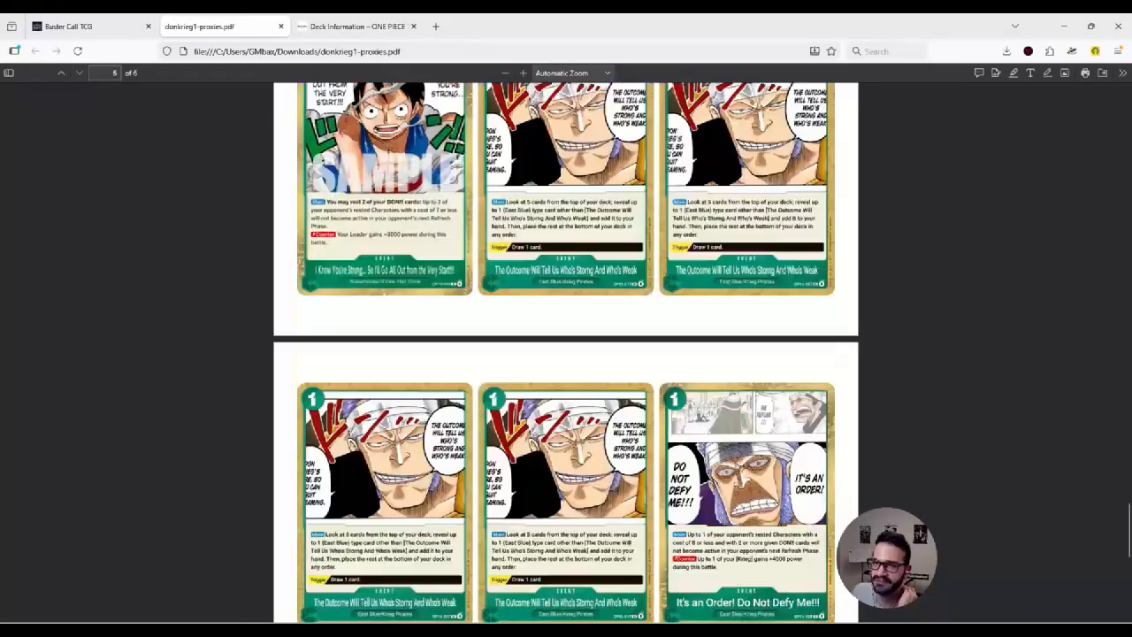
{"action": "scroll", "coordinate": [566, 353], "scroll_direction": "down", "scroll_amount": 5}
{"action": "scroll", "coordinate": [566, 354], "scroll_direction": "up", "scroll_amount": 20}
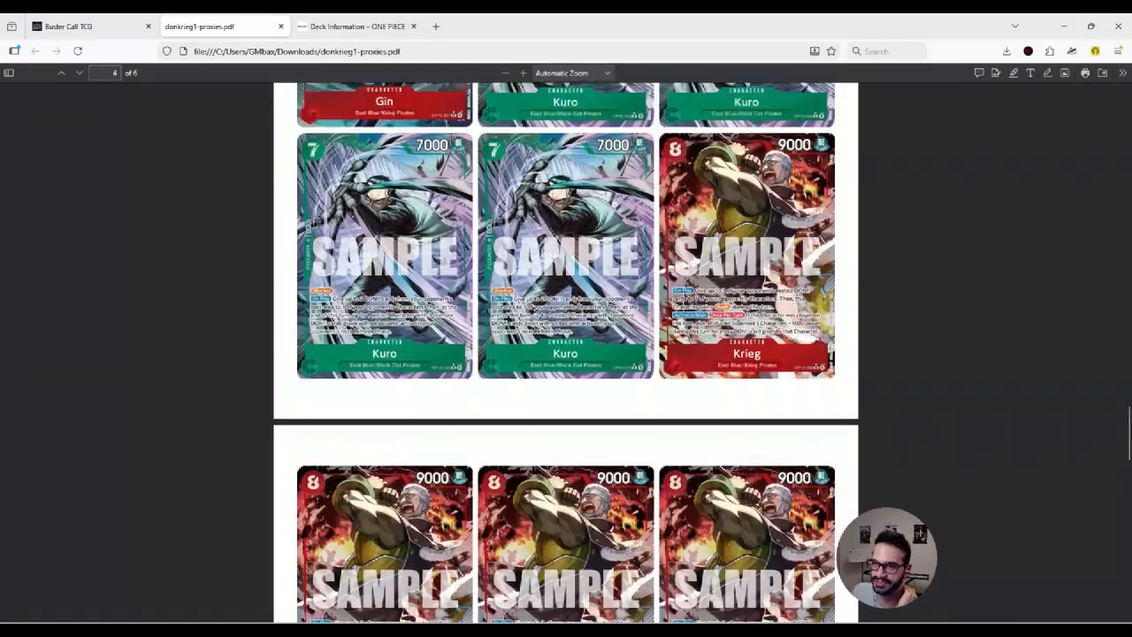
{"action": "scroll", "coordinate": [566, 354], "scroll_direction": "up", "scroll_amount": 15}
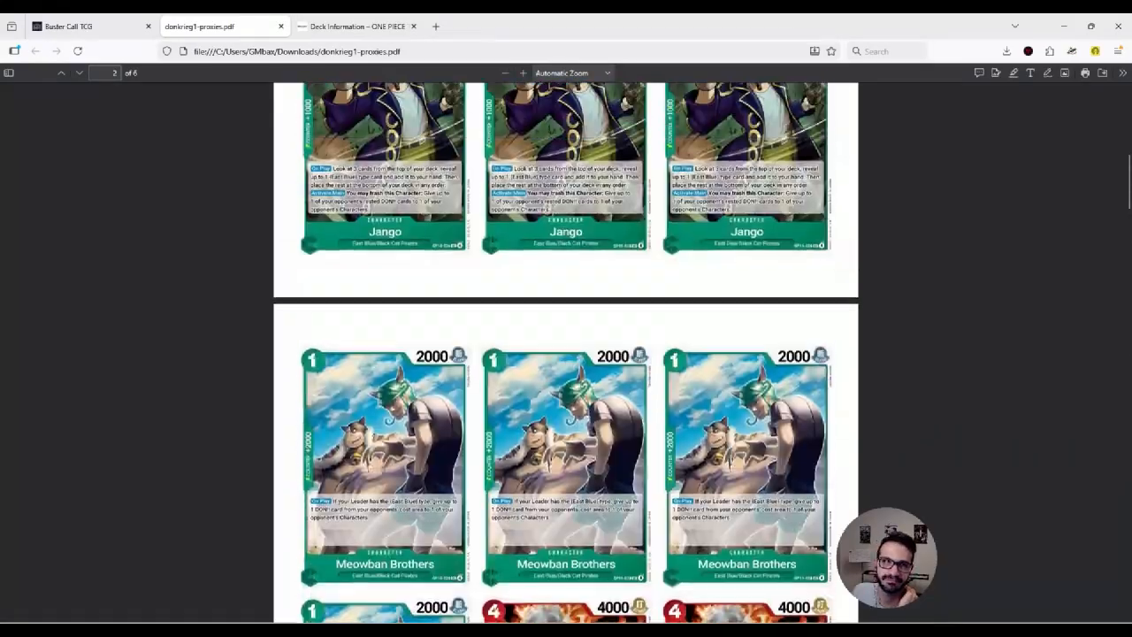
{"action": "key", "text": "ctrl+Page_Up"}
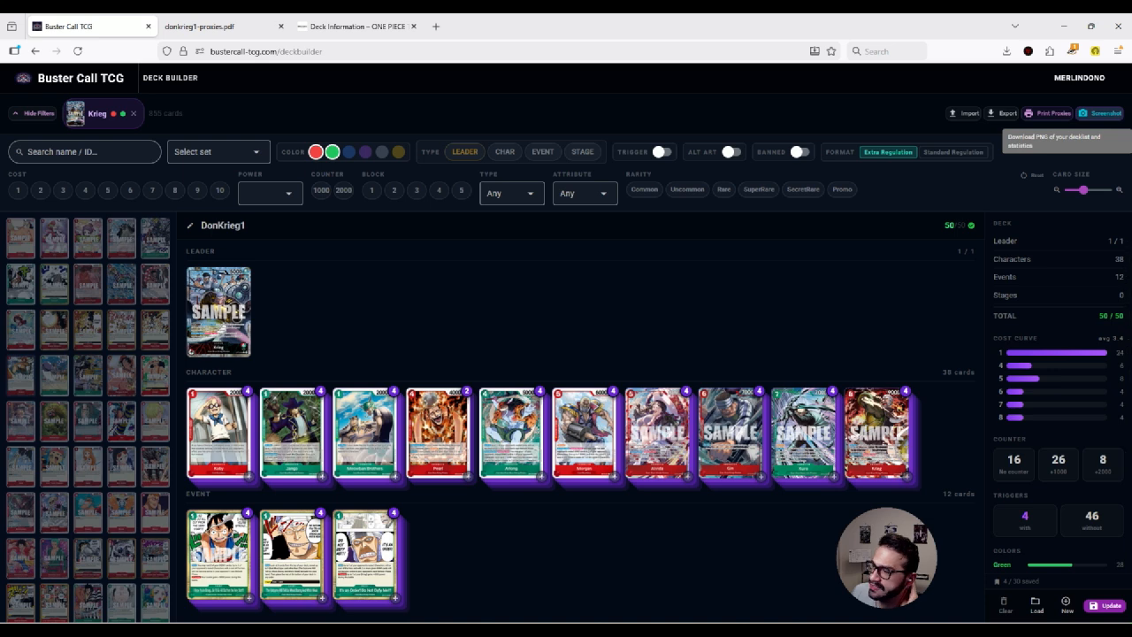
Step: Download a screenshot of the DonKrieg1 deck, view donkrieg1-deck.png full screen and close the image viewer
{"action": "left_click", "coordinate": [1100, 113]}
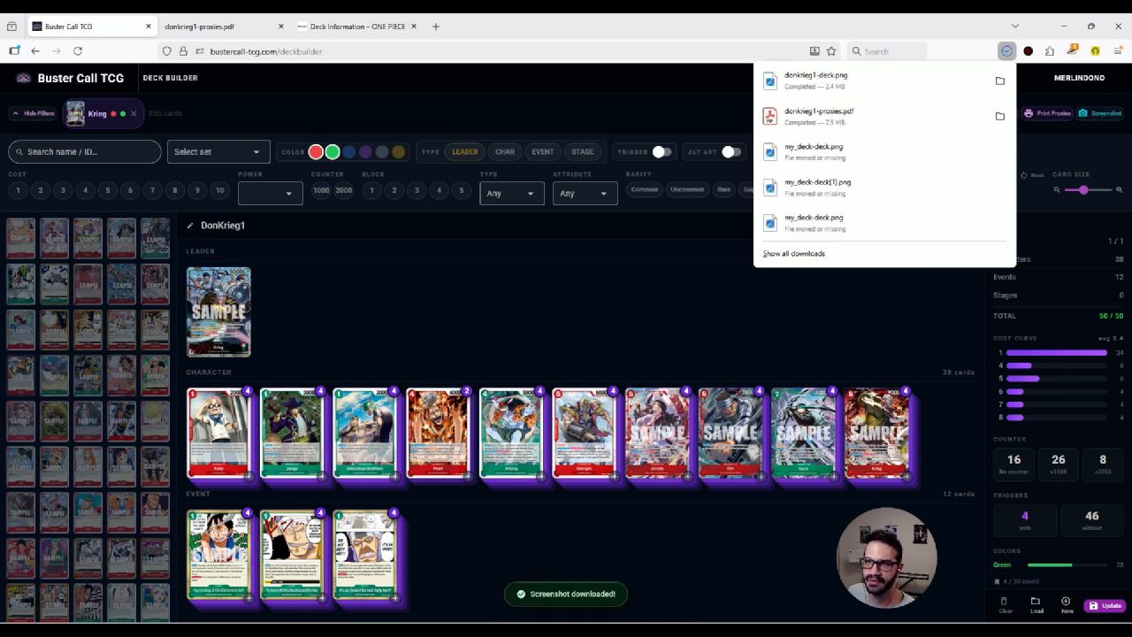
{"action": "left_click", "coordinate": [728, 152]}
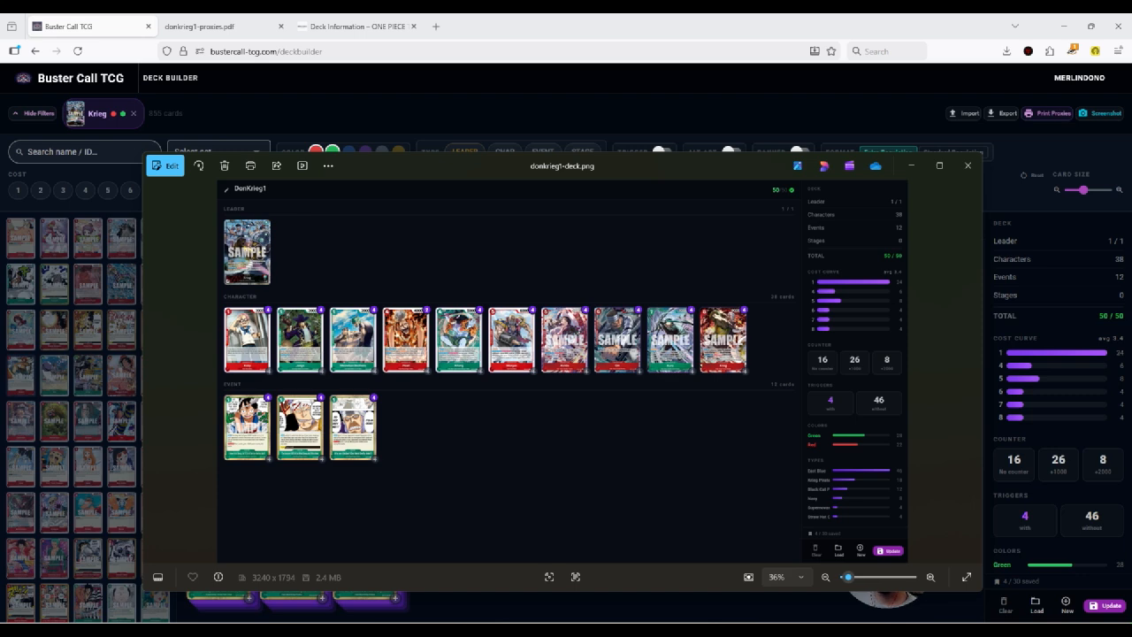
{"action": "left_click", "coordinate": [939, 165]}
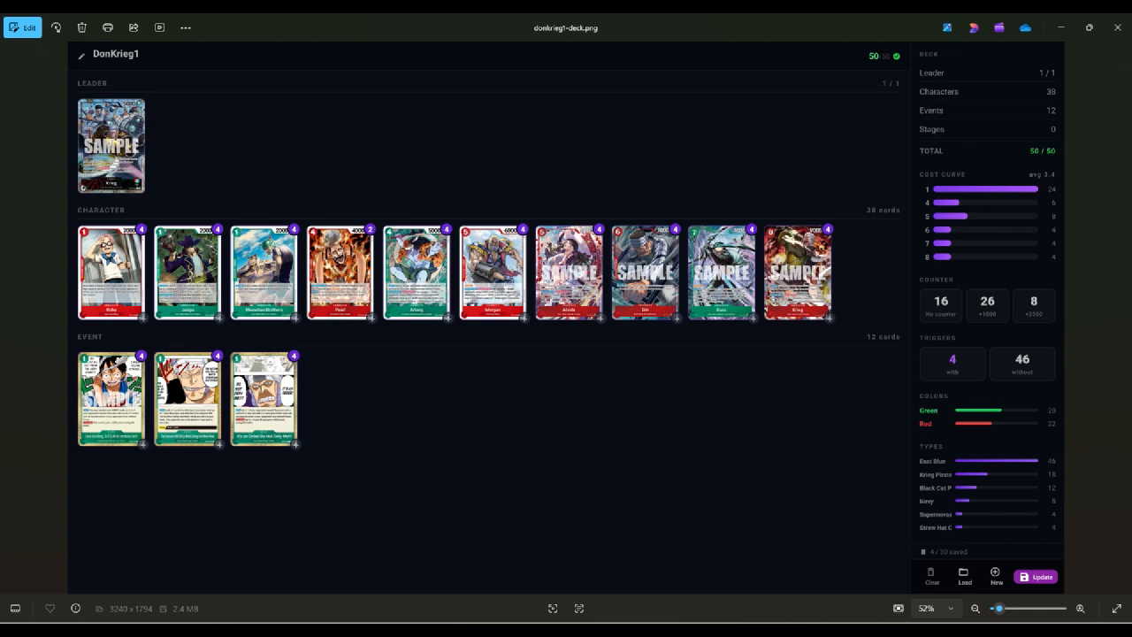
{"action": "left_click_drag", "start_coordinate": [737, 27], "coordinate": [728, 119]}
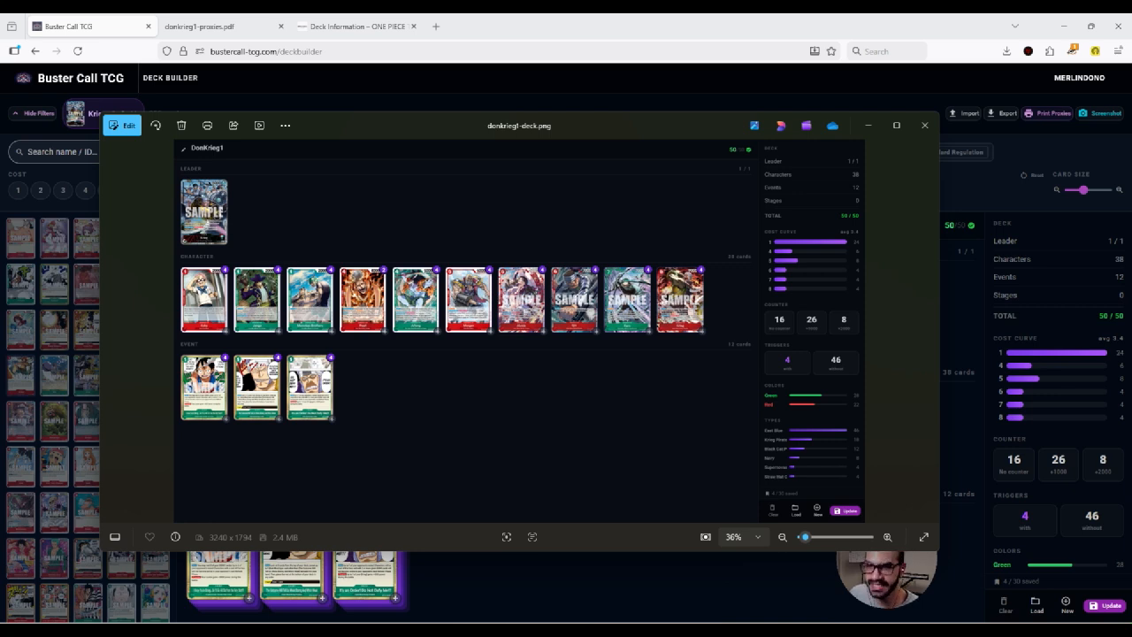
{"action": "left_click", "coordinate": [924, 125]}
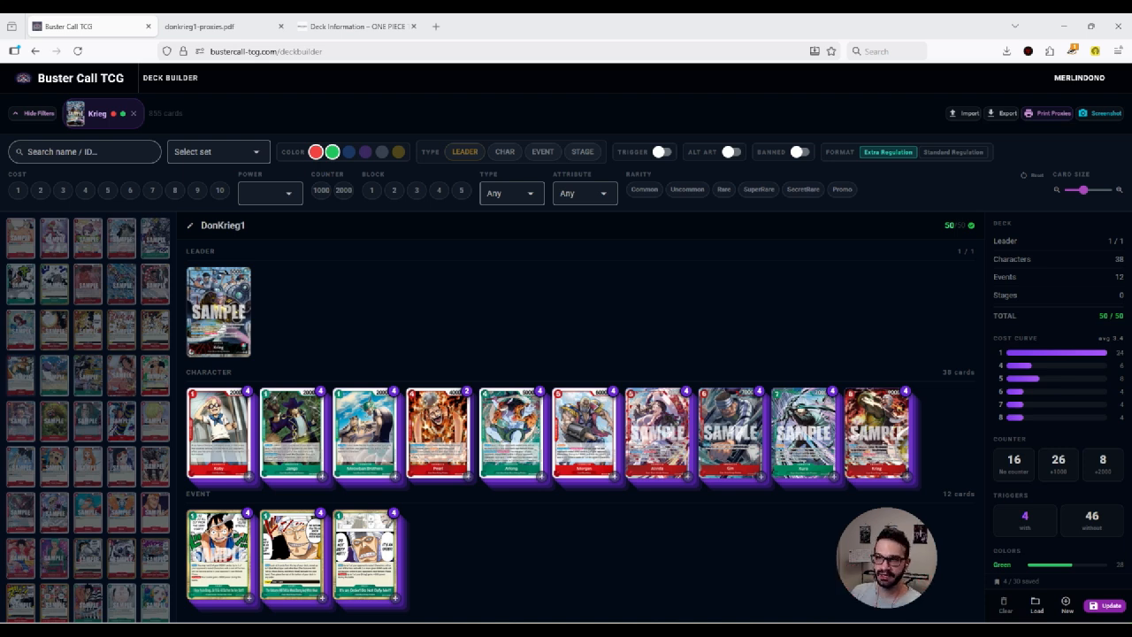
Step: Collapse the card filters to enlarge the deck view and show them again
{"action": "left_click", "coordinate": [33, 113]}
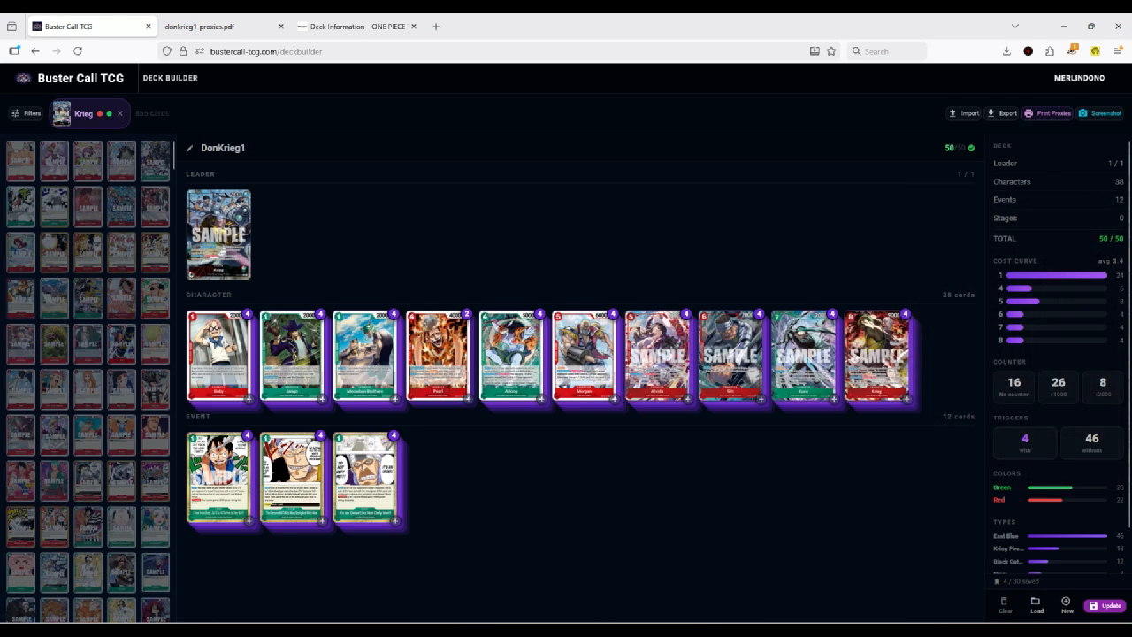
{"action": "mouse_move", "coordinate": [852, 629]}
{"action": "left_click", "coordinate": [26, 113]}
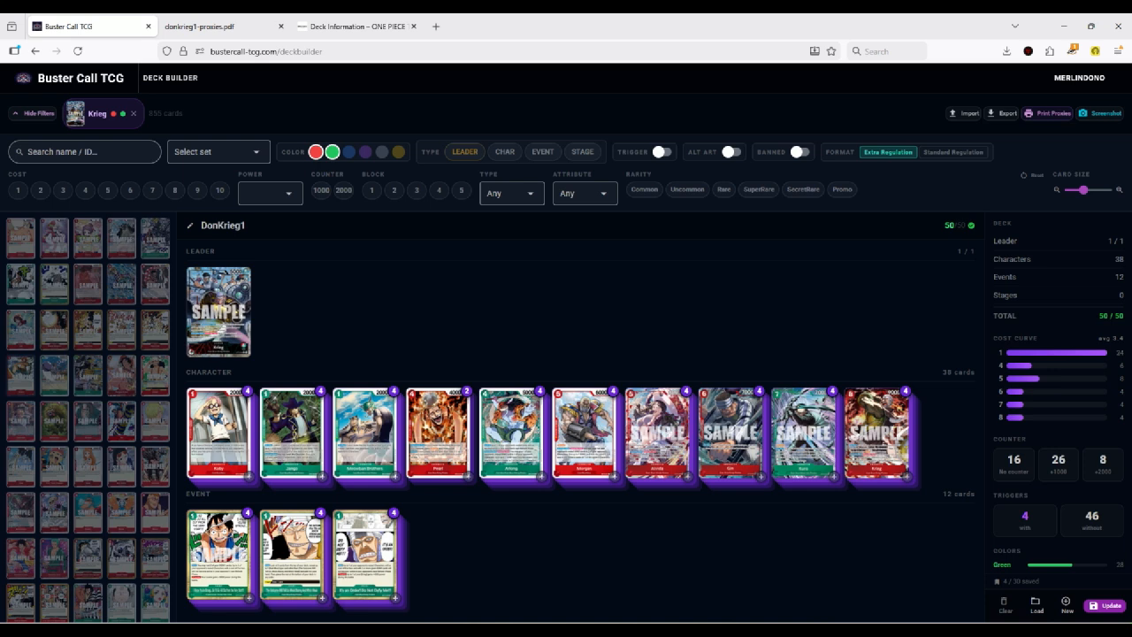
{"action": "mouse_move", "coordinate": [905, 629]}
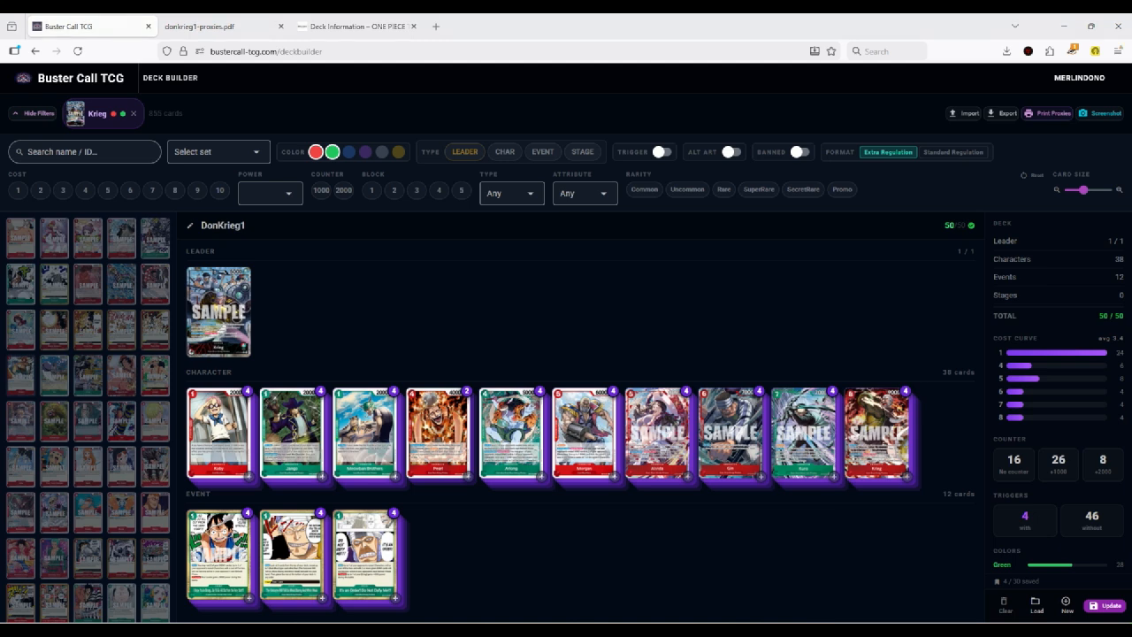
{"action": "left_click", "coordinate": [972, 630]}
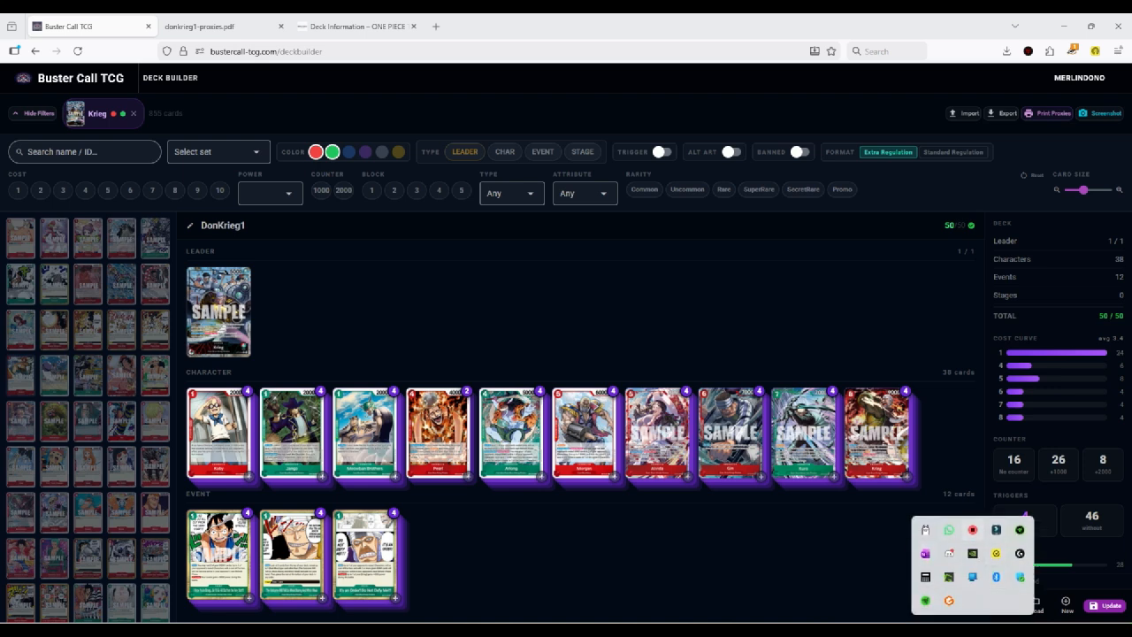
{"action": "left_click", "coordinate": [973, 529]}
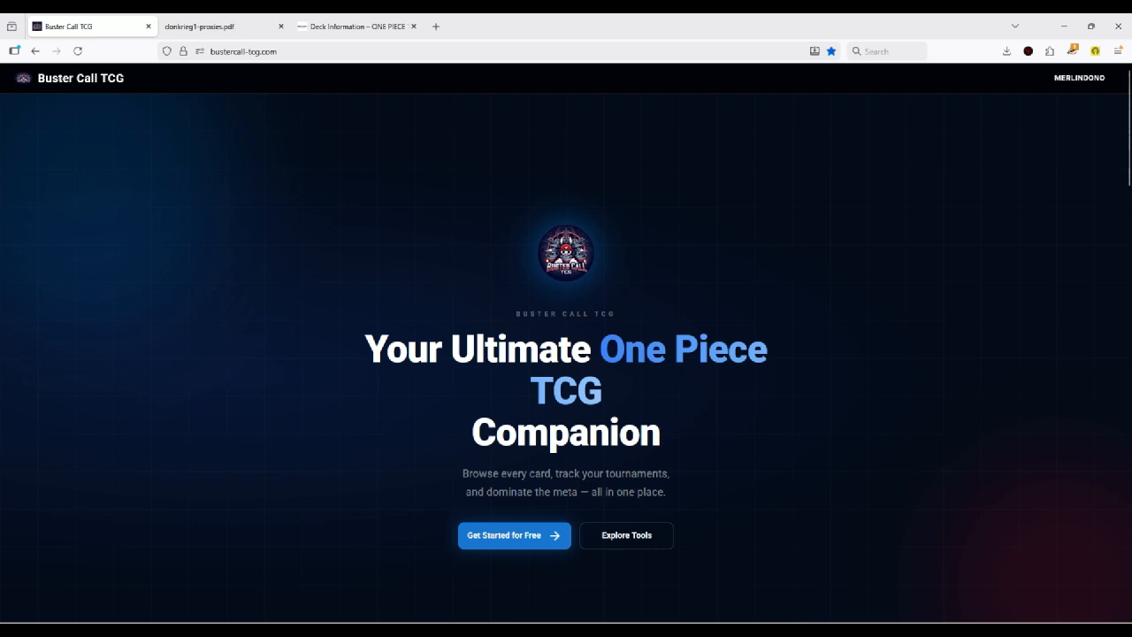
Step: Open the Deck Builder from the home page's toolkit and enlarge the card thumbnails to four per row
{"action": "left_click", "coordinate": [626, 535]}
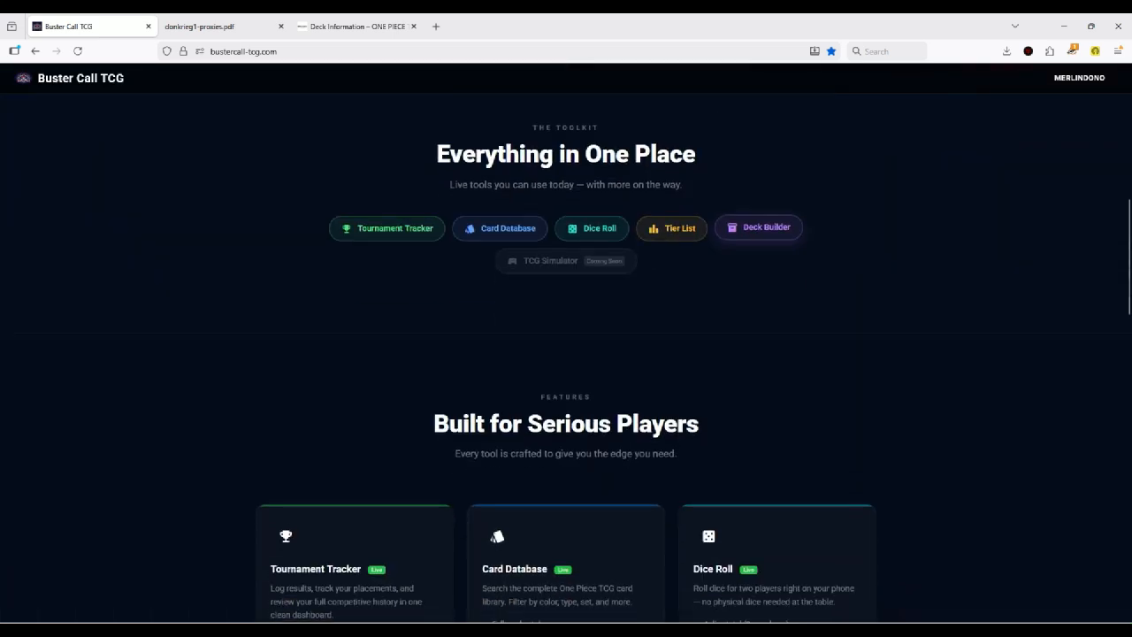
{"action": "left_click", "coordinate": [757, 228]}
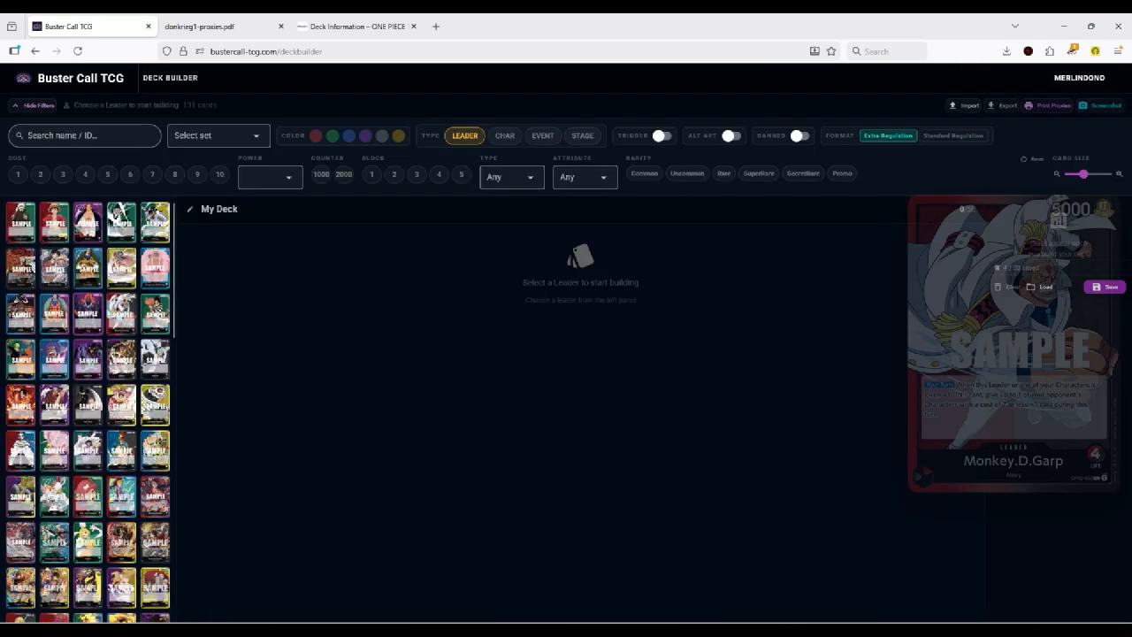
{"action": "mouse_move", "coordinate": [1083, 174]}
{"action": "left_mouse_down"}
{"action": "mouse_move", "coordinate": [1112, 174]}
{"action": "mouse_move", "coordinate": [1083, 174]}
{"action": "mouse_move", "coordinate": [1094, 175]}
{"action": "left_mouse_up"}
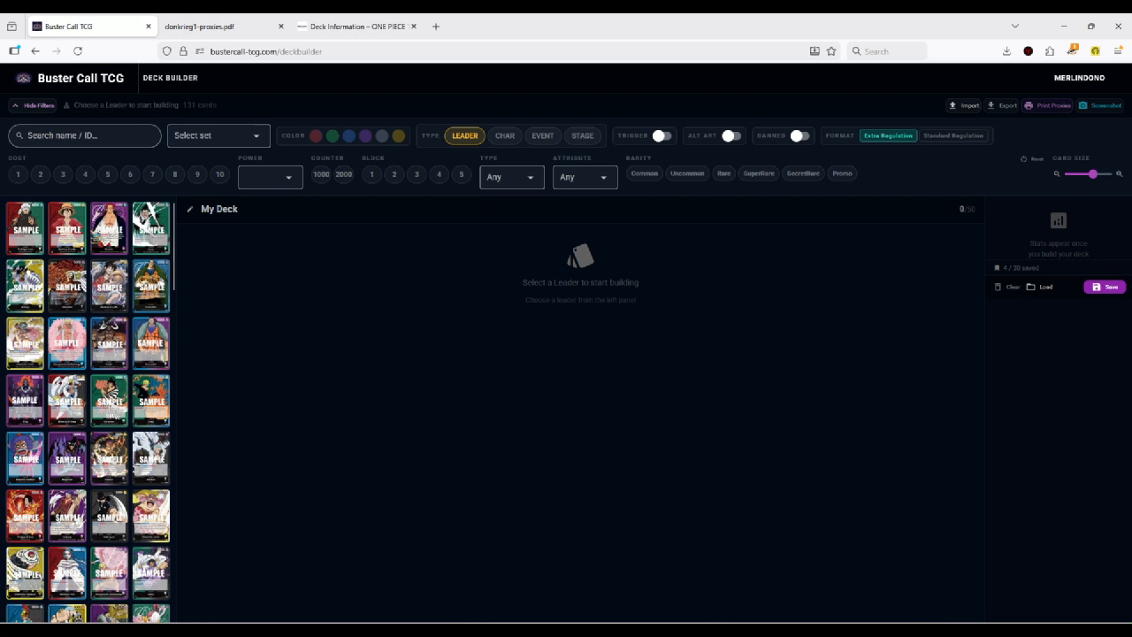
Step: Return to the home page and examine the Free and Loyal Nakama pricing tiers
{"action": "key", "text": "alt+Left"}
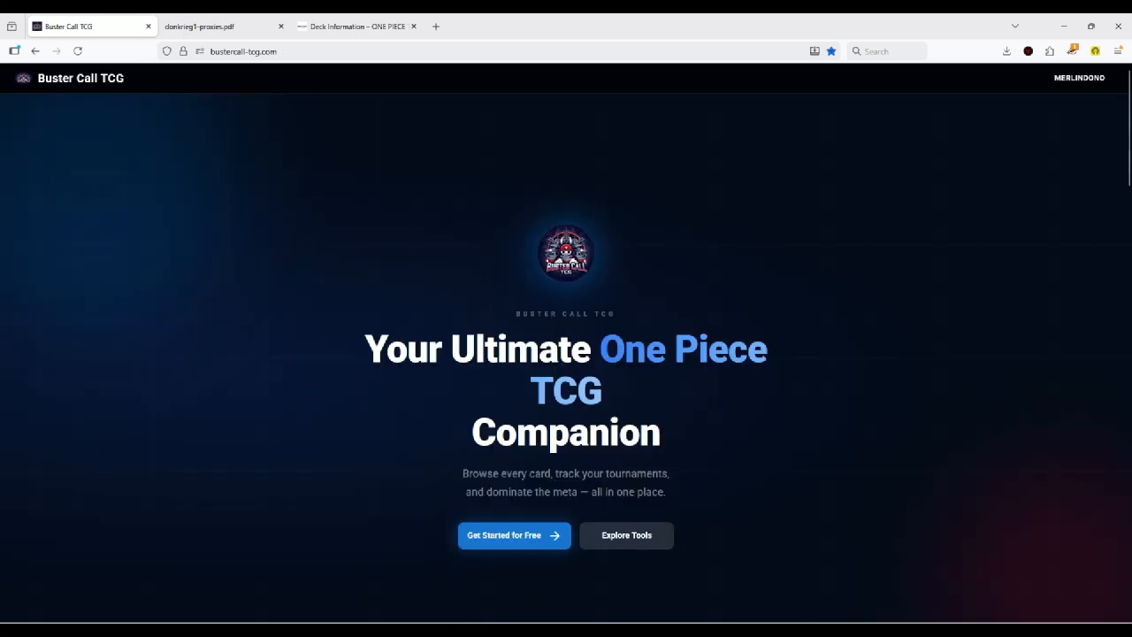
{"action": "scroll", "coordinate": [626, 535], "scroll_direction": "down", "scroll_amount": 20}
{"action": "scroll", "coordinate": [566, 354], "scroll_direction": "up", "scroll_amount": 3}
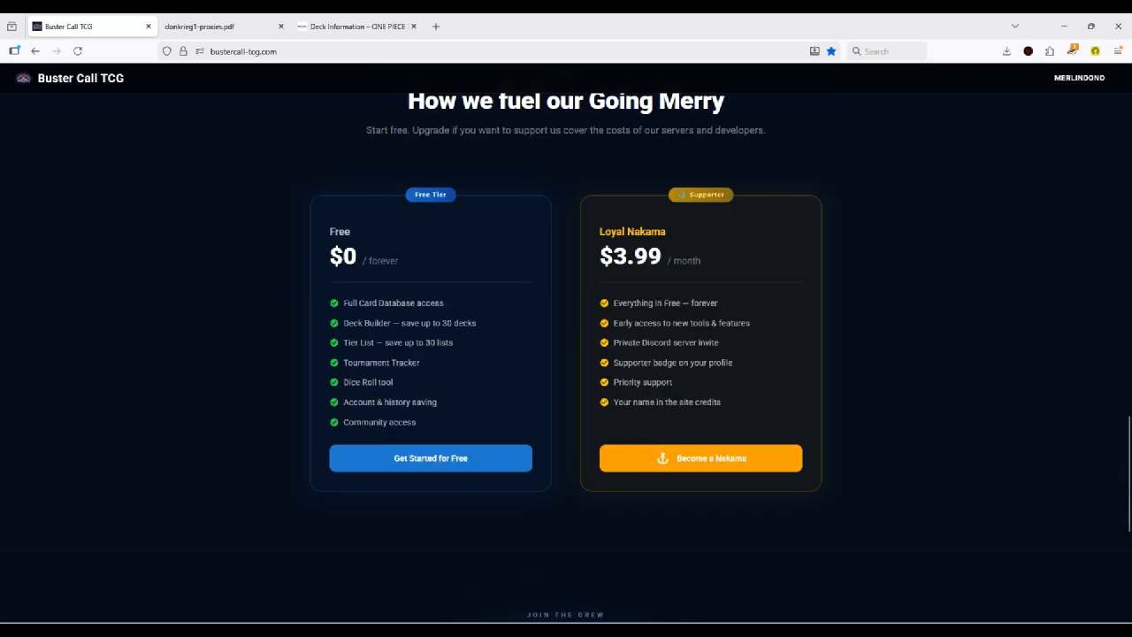